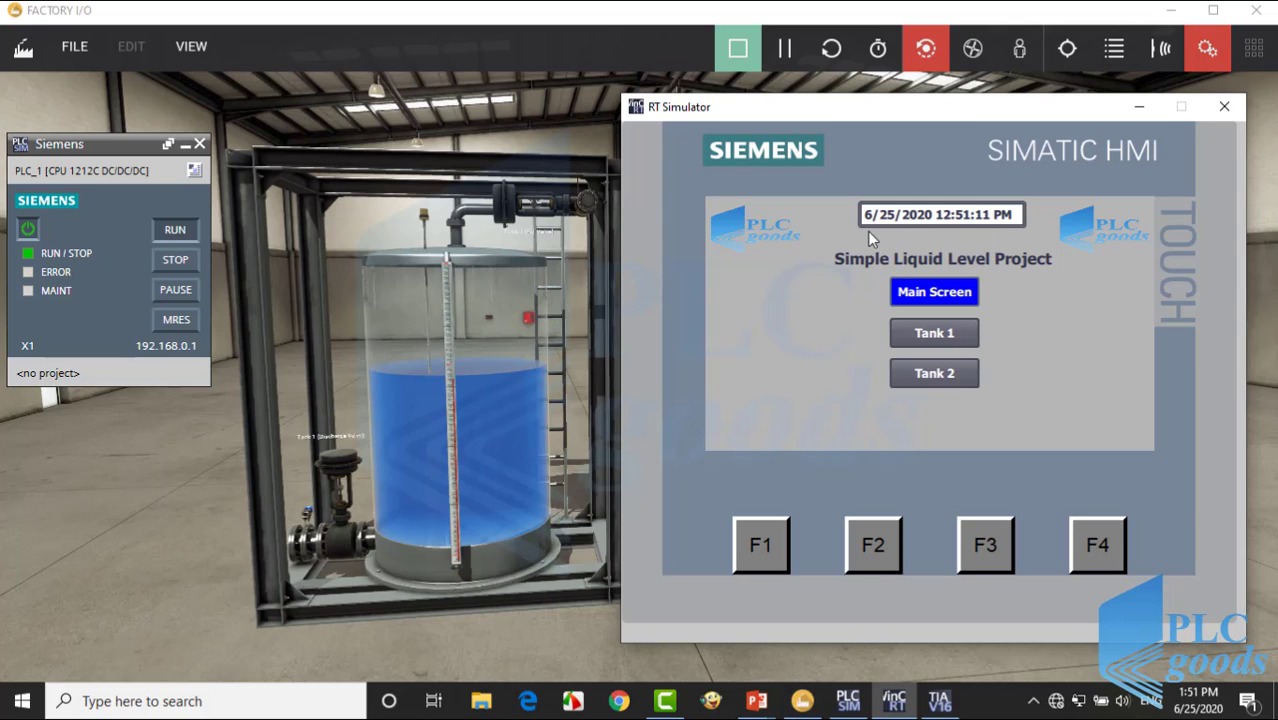
Open the Tank 1 screen and switch the tank to Manual mode.
left_click(917, 292)
left_click(922, 334)
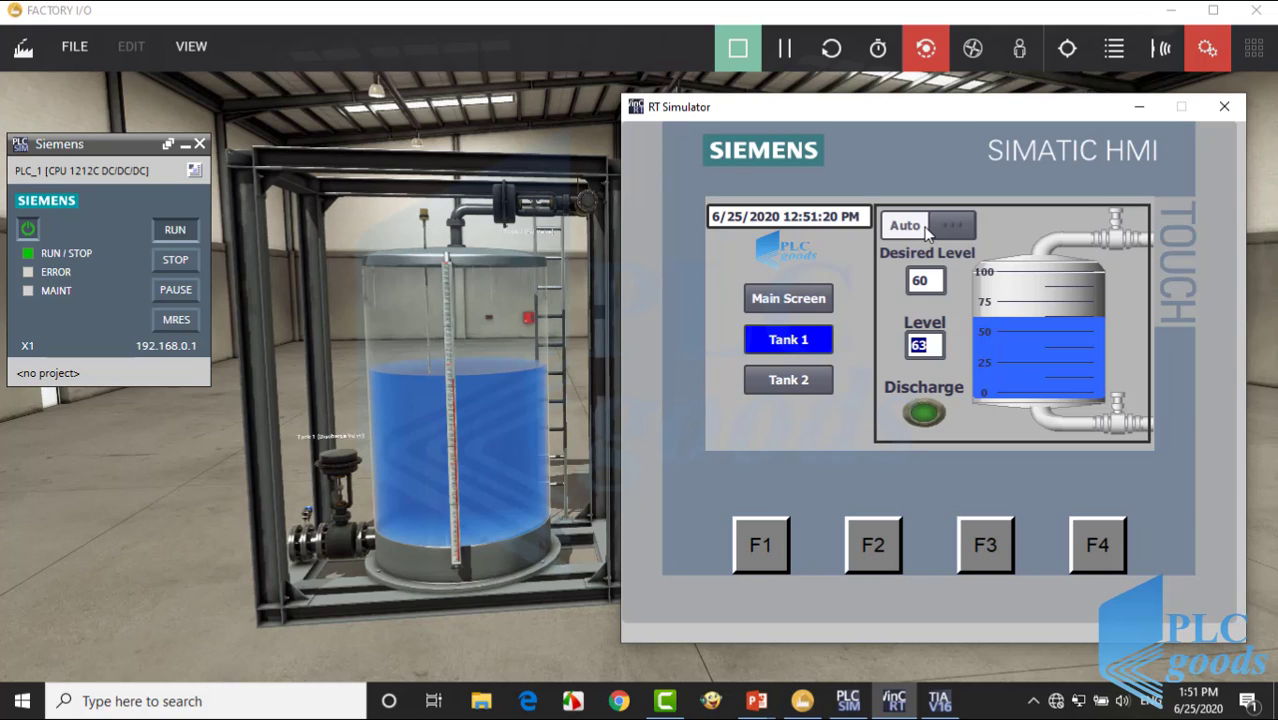
left_click(926, 228)
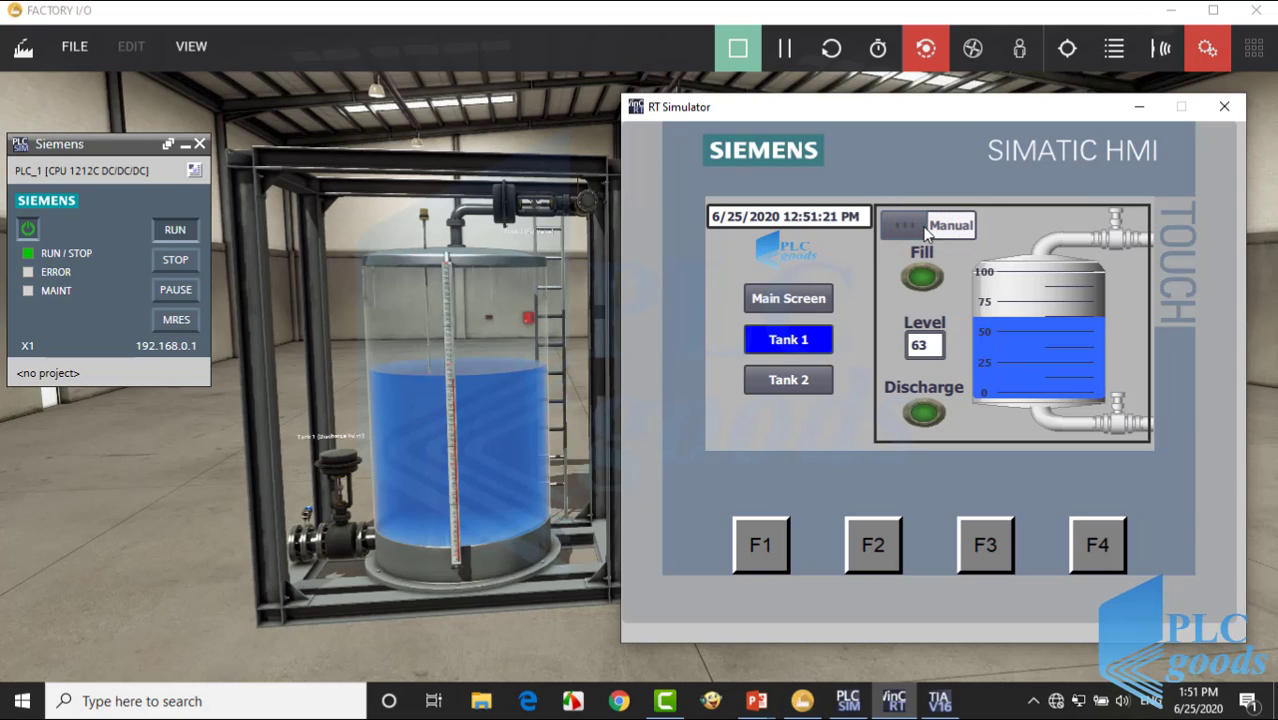
Fill Tank 1 by hand, then turn the discharge on and off, leaving level at 61.
left_click(922, 277)
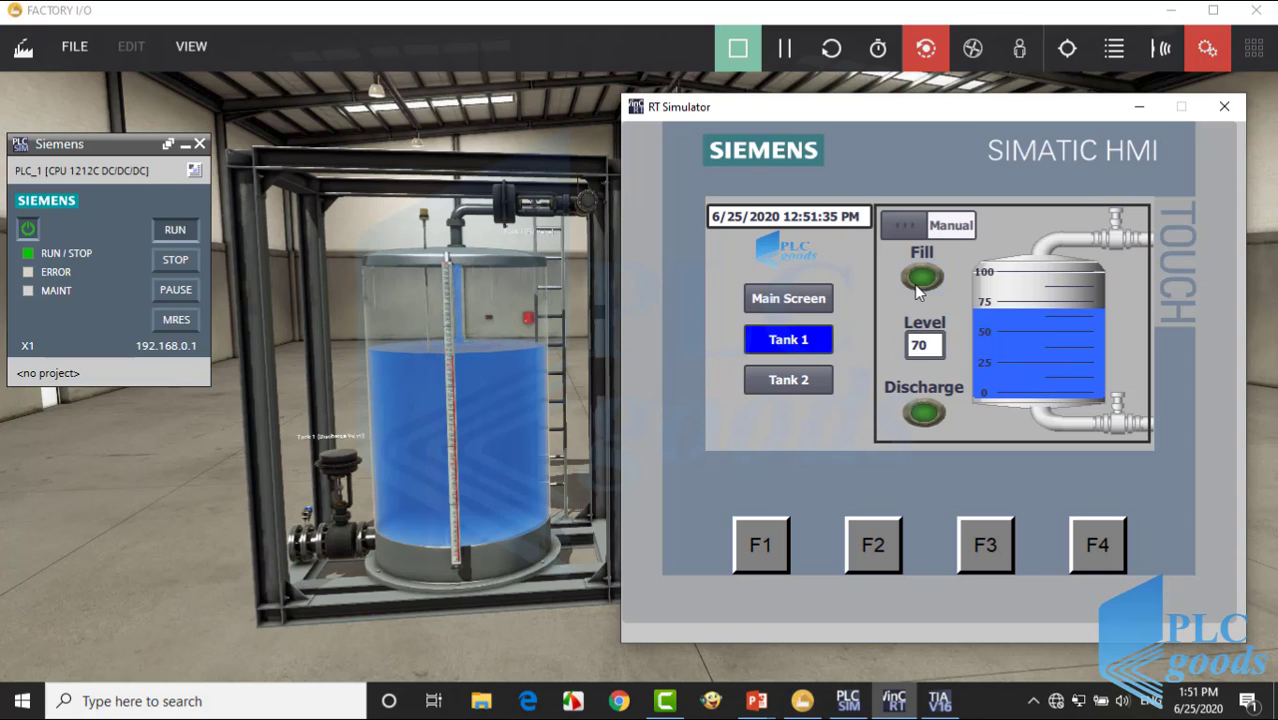
left_click(922, 413)
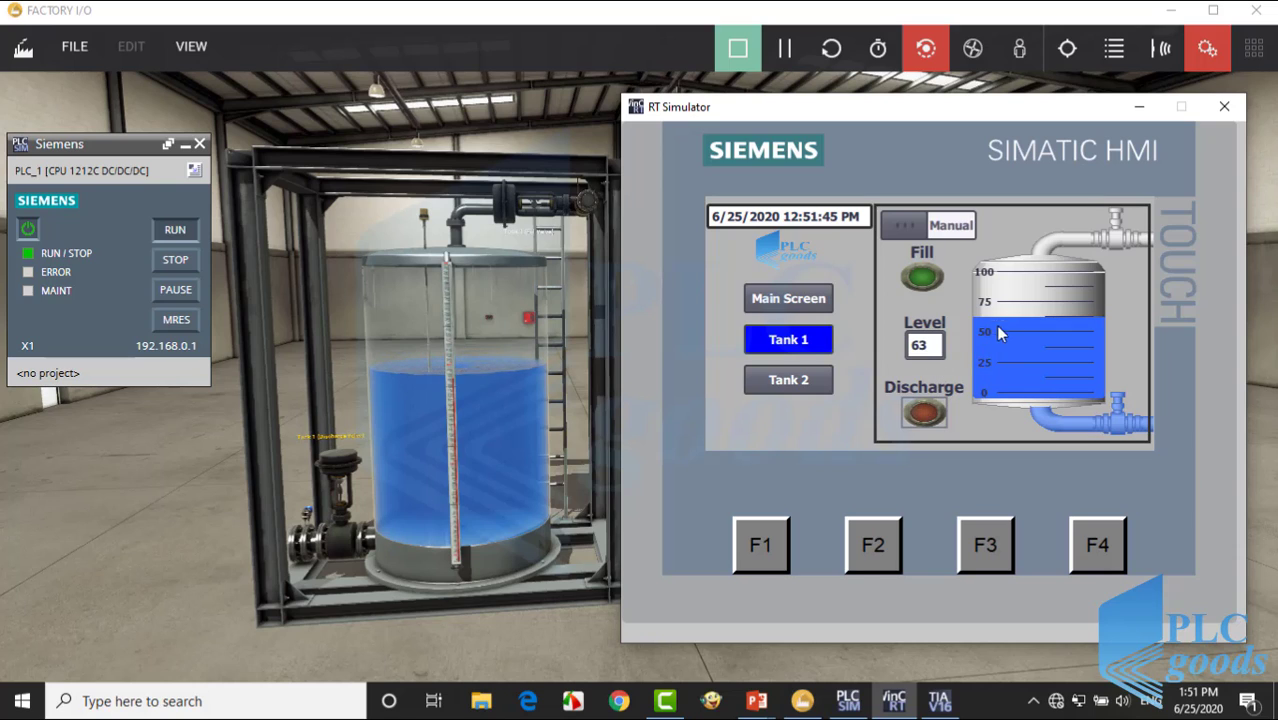
left_click(931, 413)
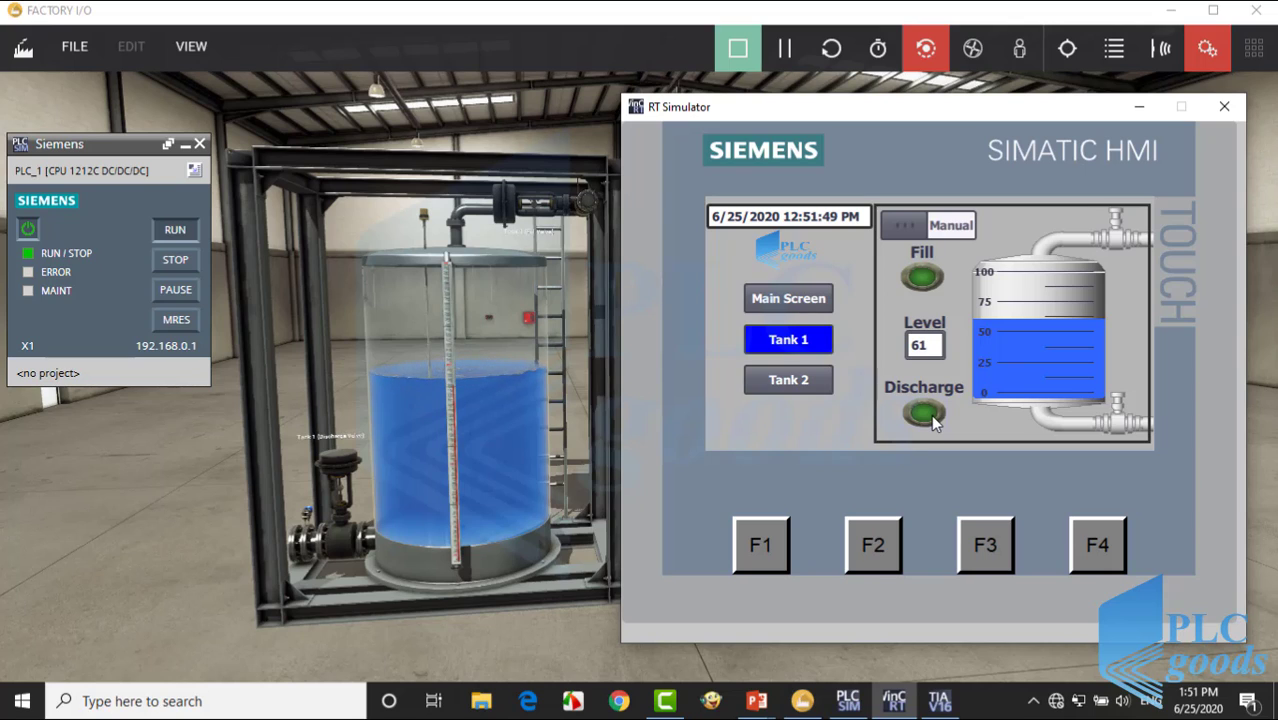
Return Tank 1 to Auto mode with a desired level of 80.
left_click(925, 228)
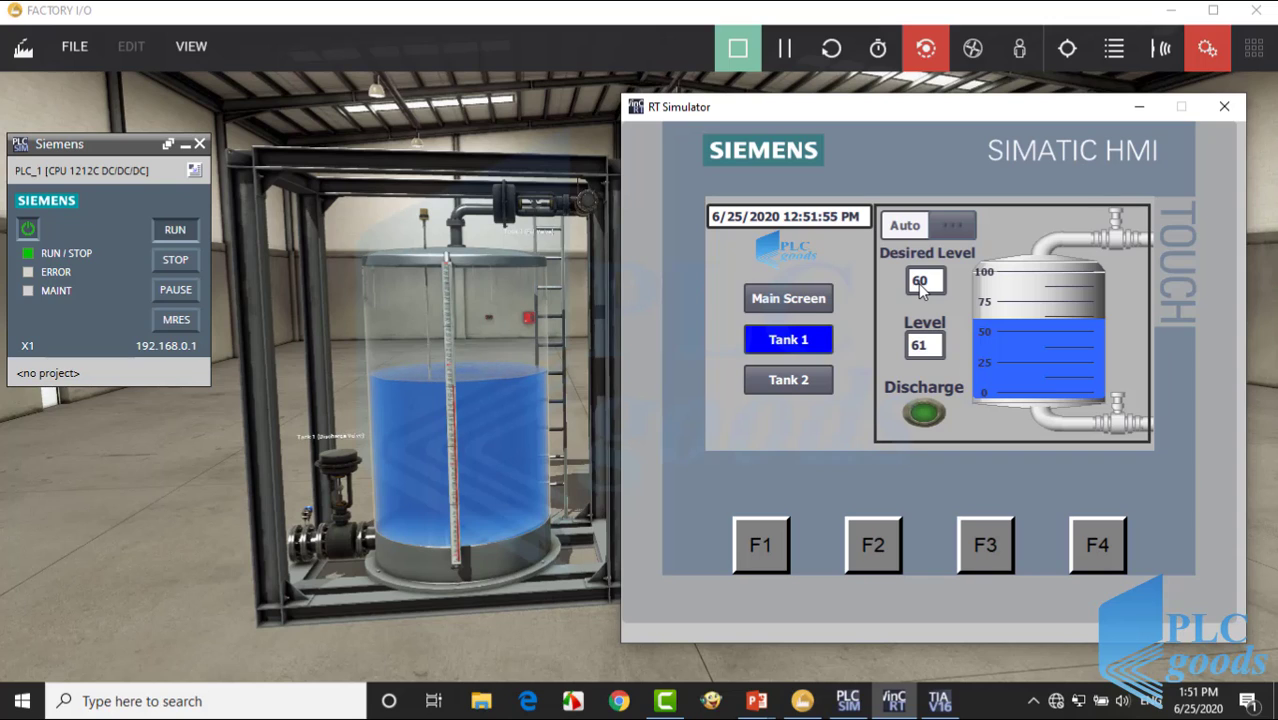
left_click(918, 283)
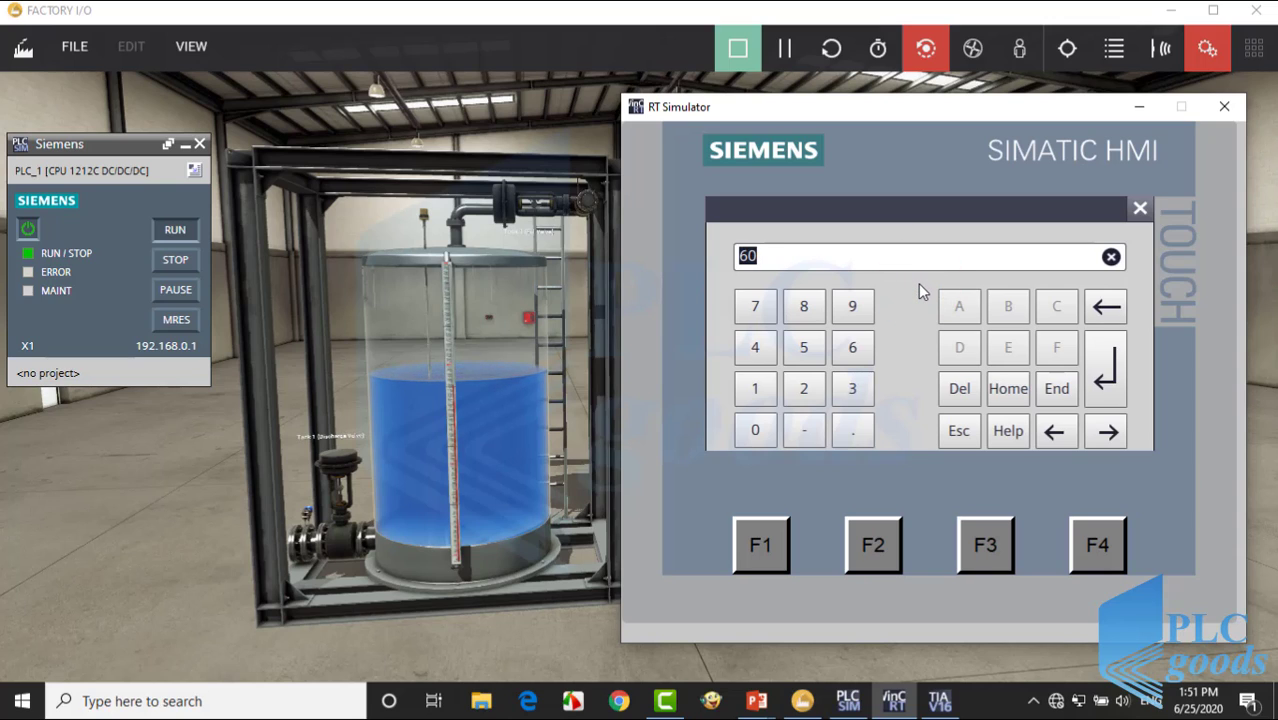
type("80")
key("Return")
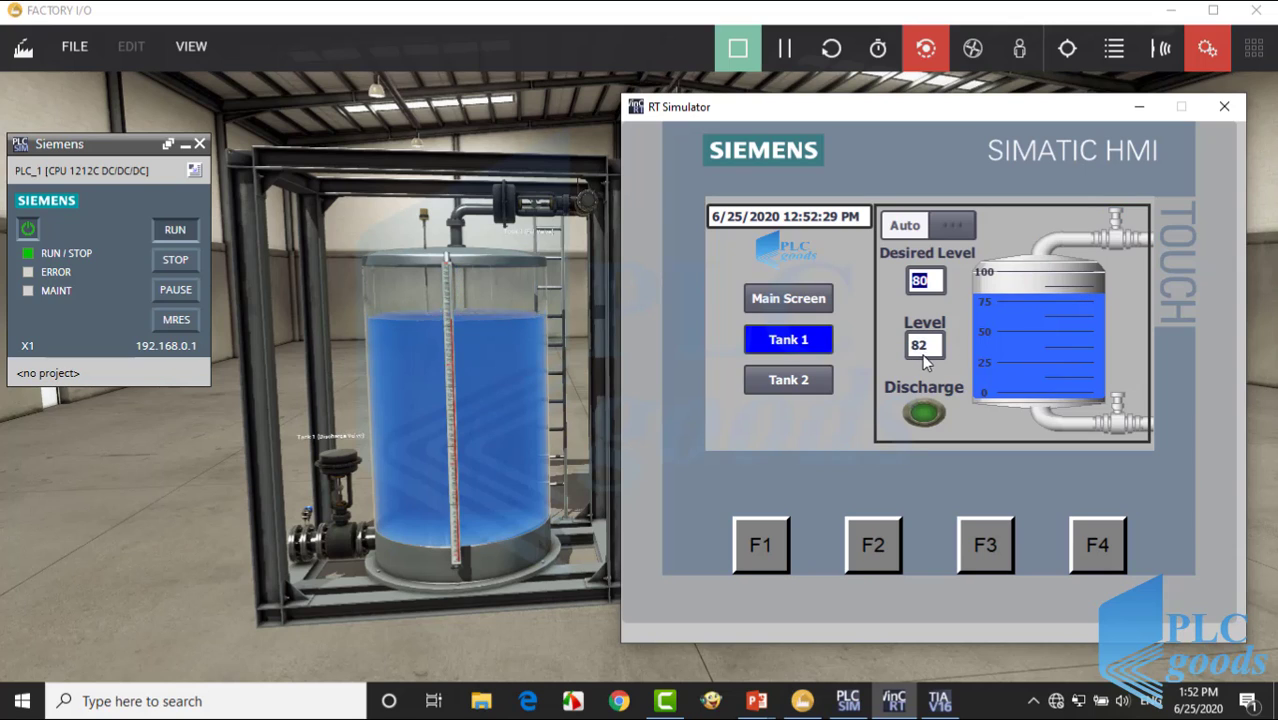
Test draining by switching the discharge on, then off again.
left_click(925, 416)
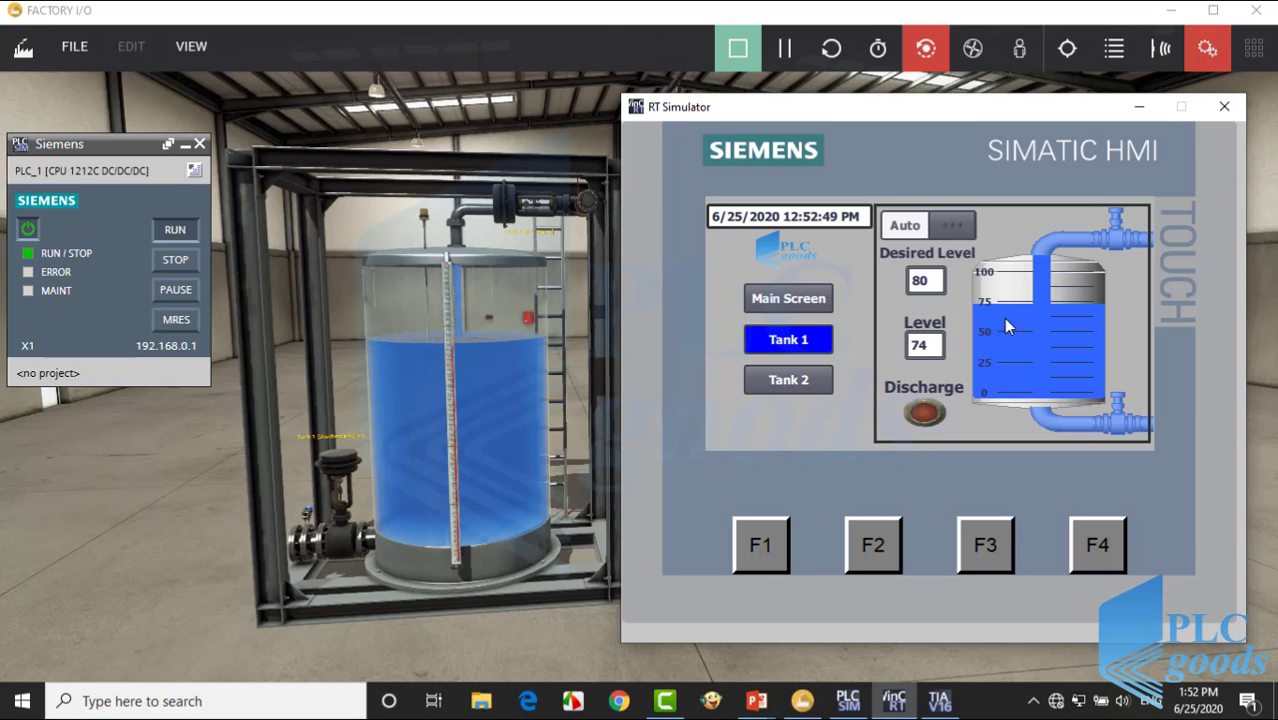
left_click(918, 416)
left_click(918, 416)
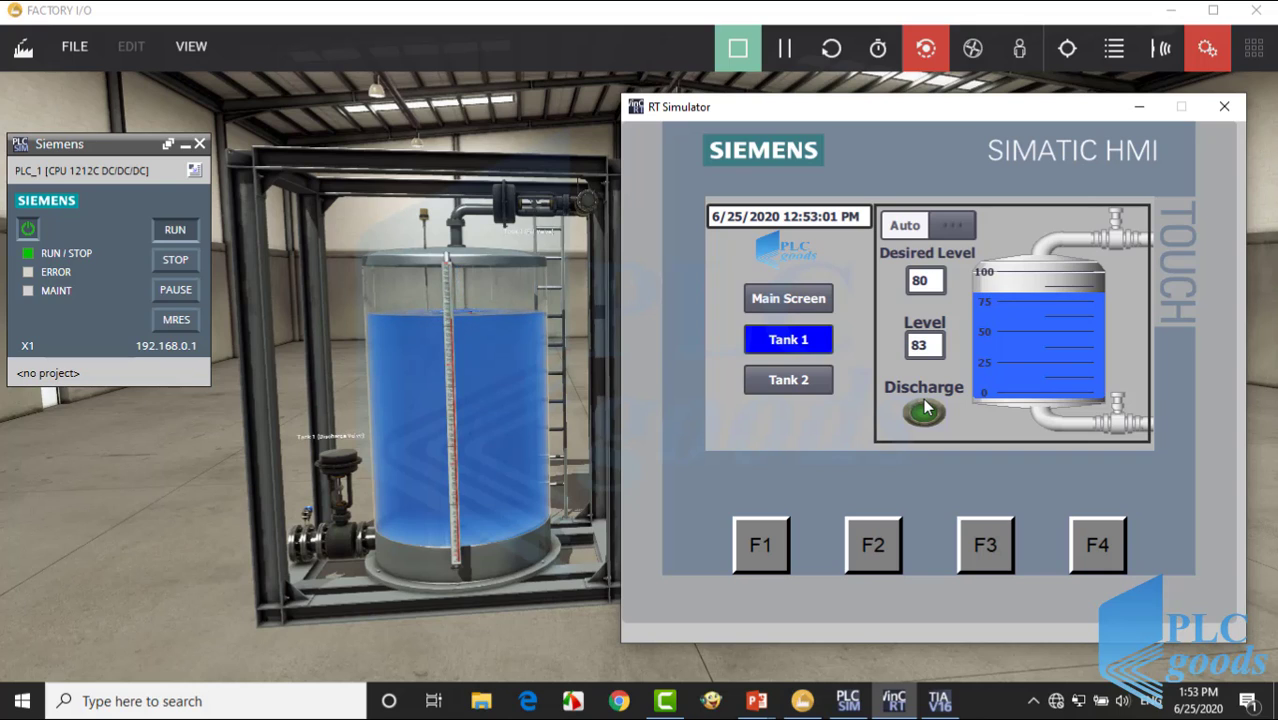
Add watches for Tank 1's fill valve, level meter and discharge valve.
left_click(788, 382)
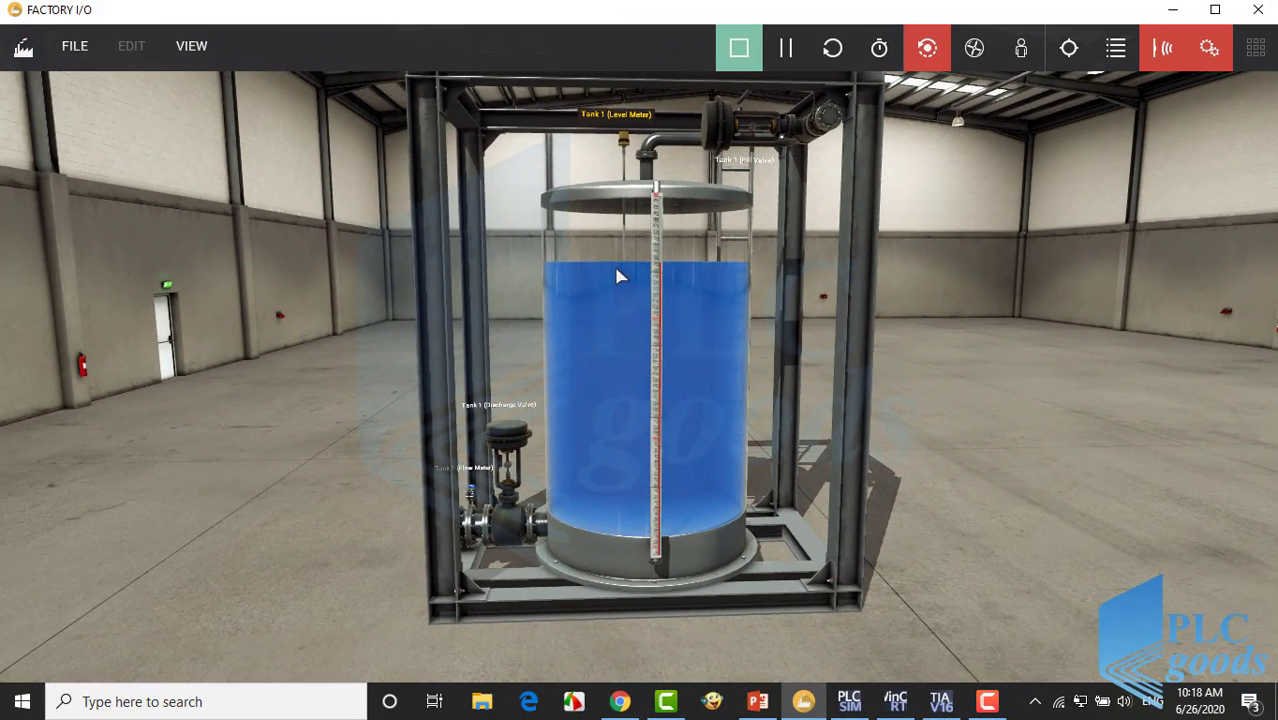
left_click(740, 160)
left_click(614, 117)
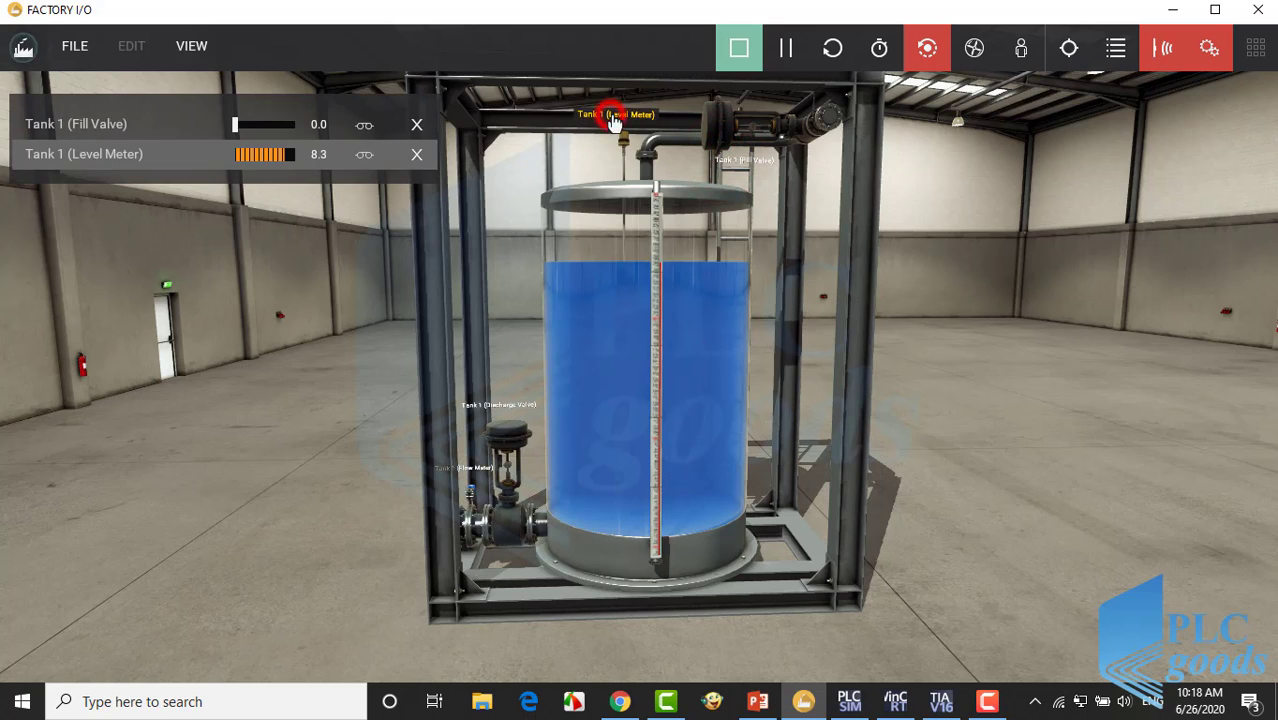
left_click(505, 405)
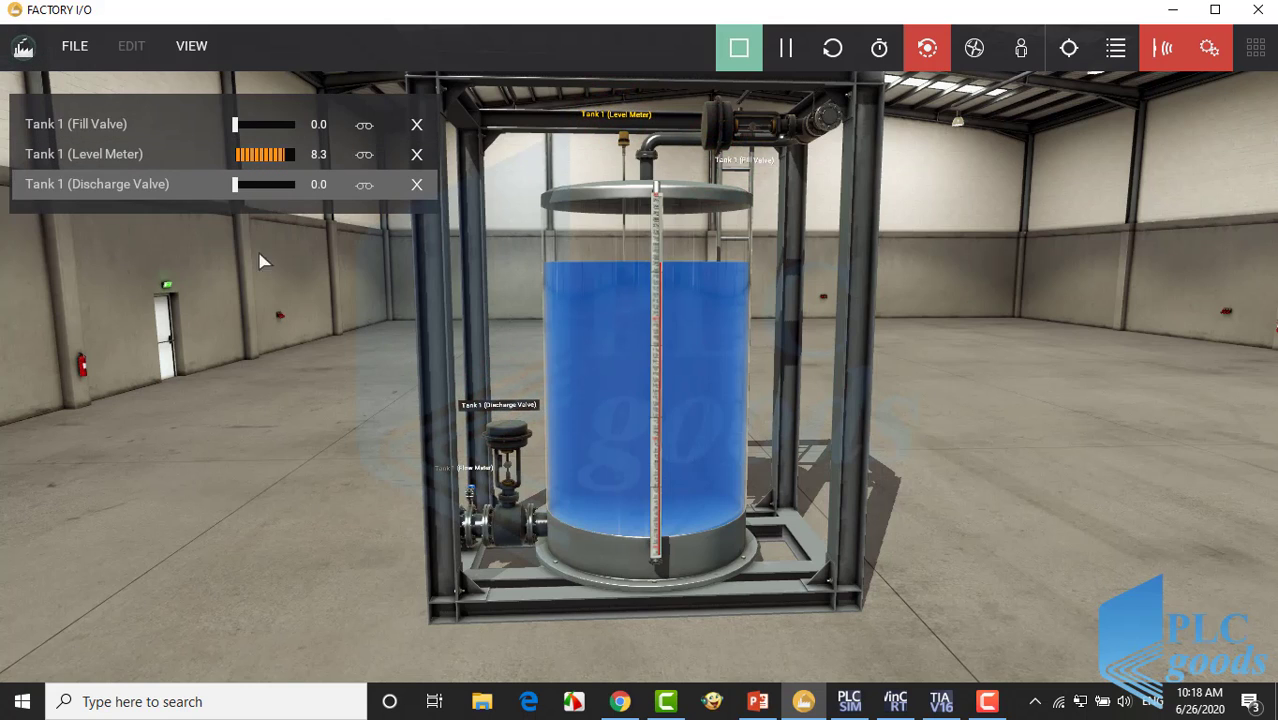
Review the PLCSIM driver I/O mapping, then return to the scene and switch to TIA Portal.
left_click(74, 46)
left_click(112, 229)
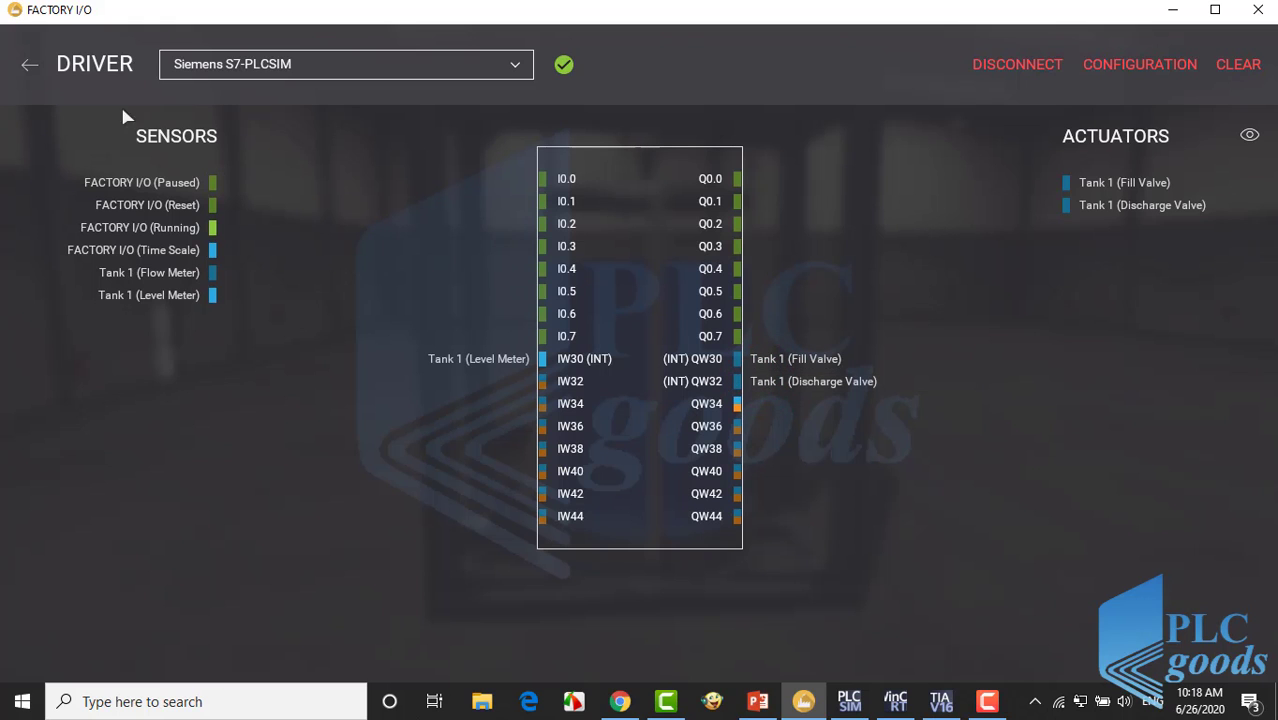
left_click(33, 68)
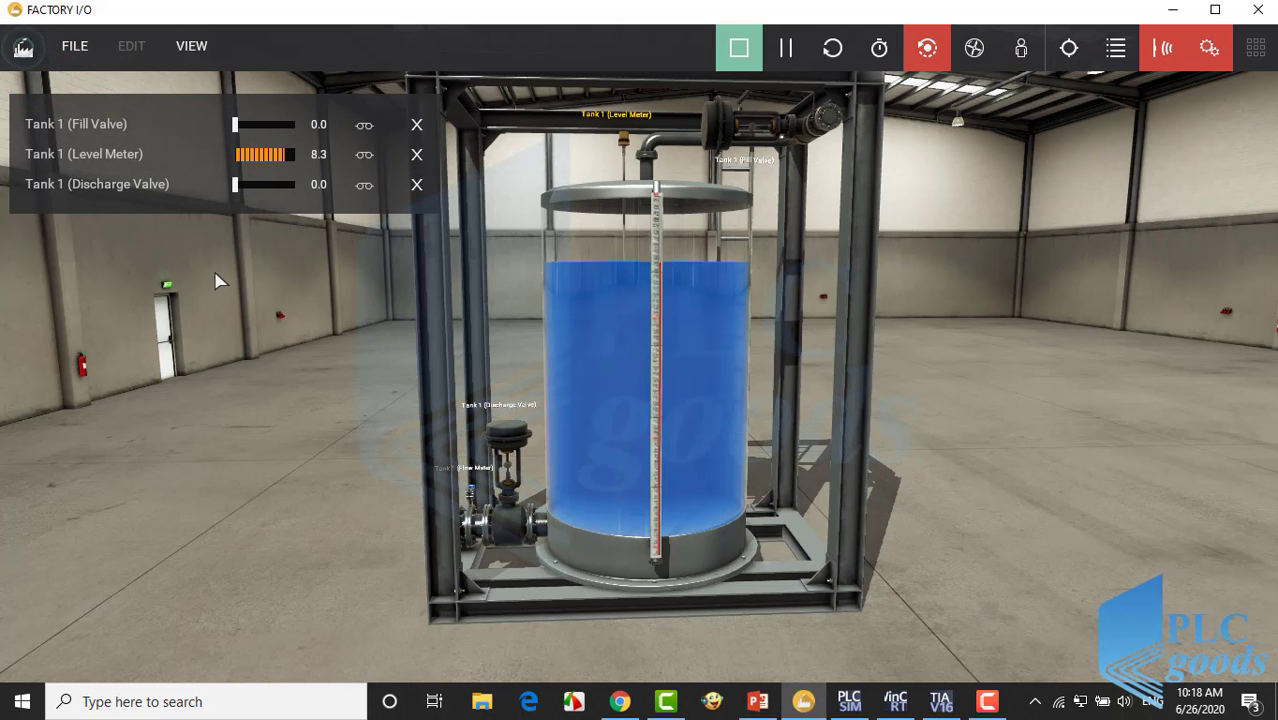
key("alt+Tab")
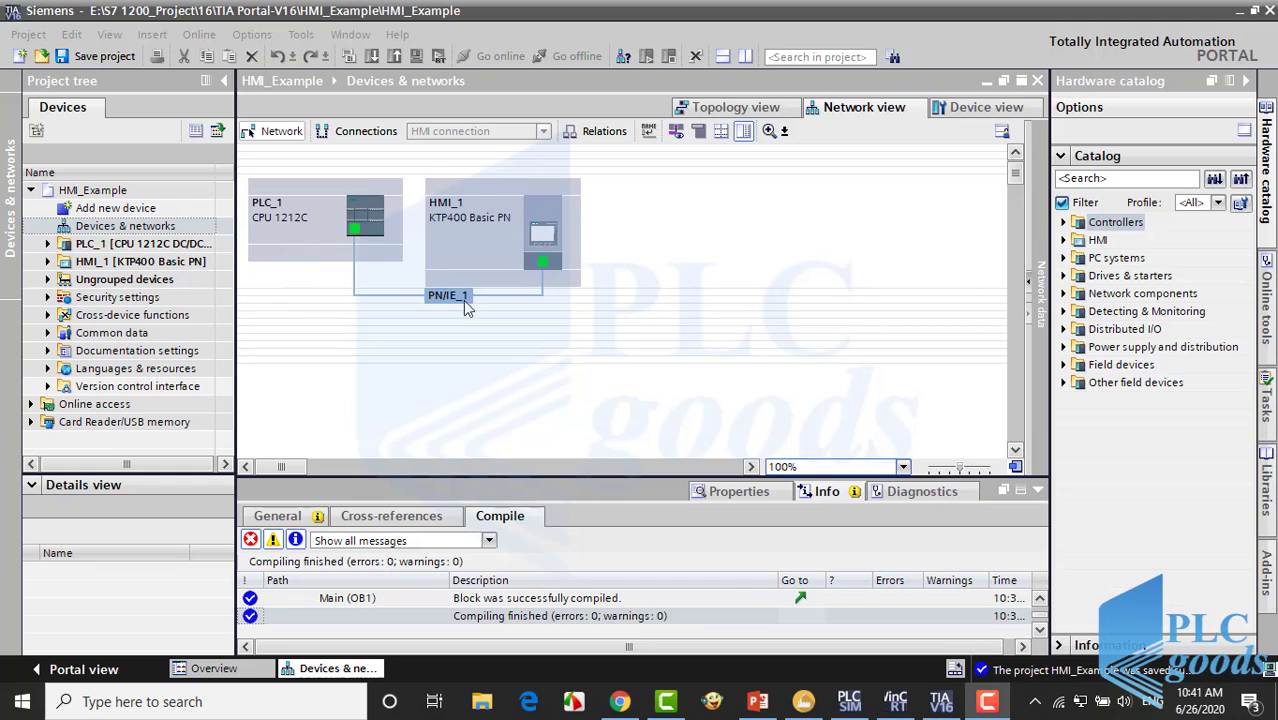
Expand PLC_1 > PLC tags and open Show all tags, listing seven tags from Manual_Auto to Discharge_Valve.
left_click_drag(540, 283, 542, 272)
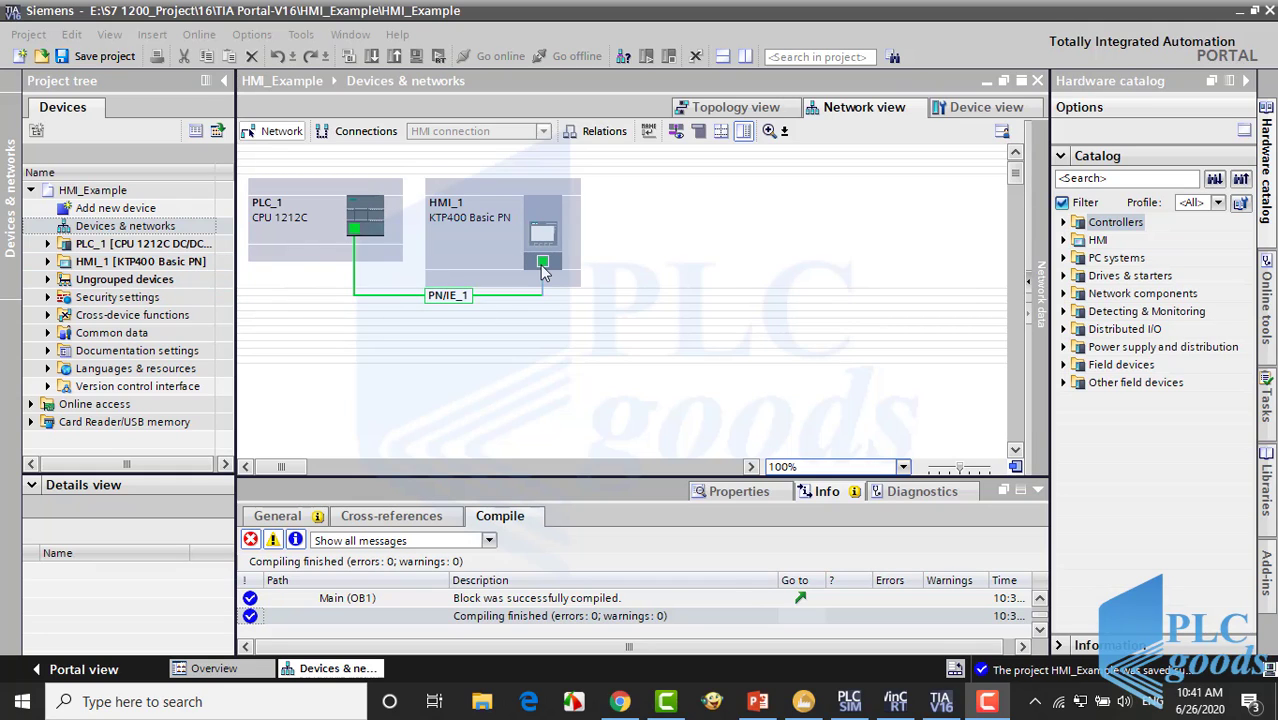
left_click(100, 244)
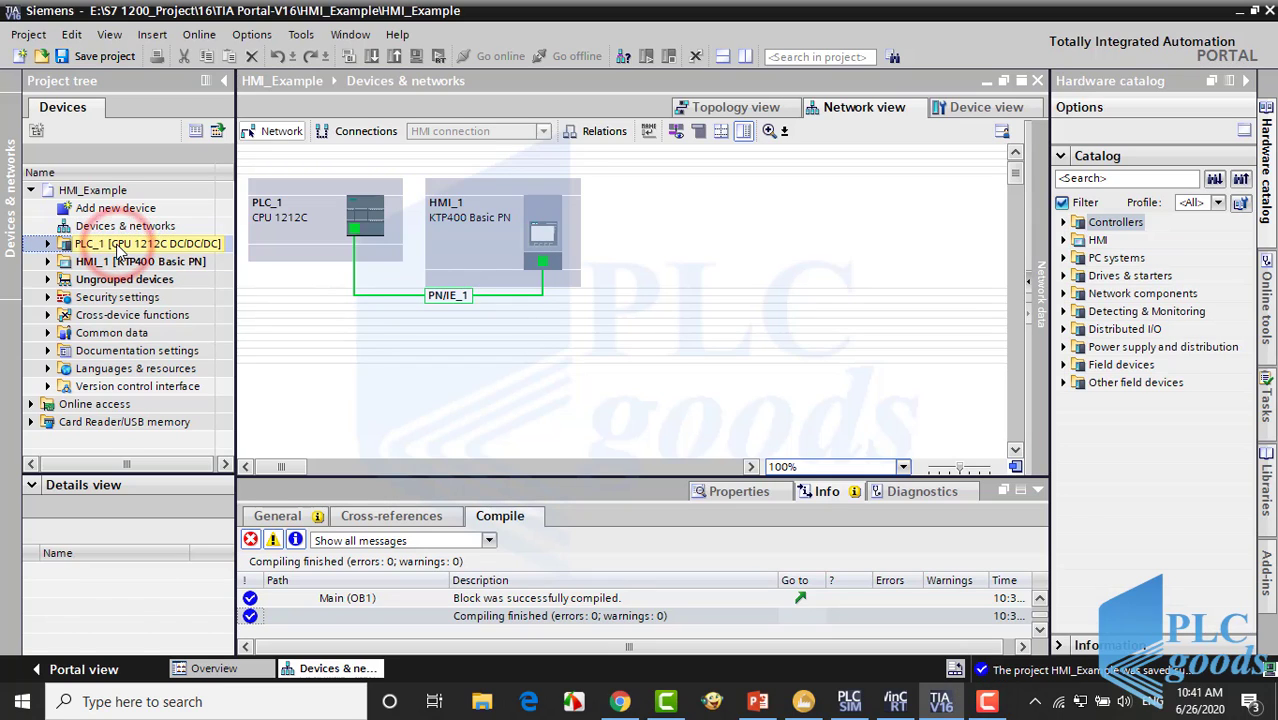
left_click(47, 244)
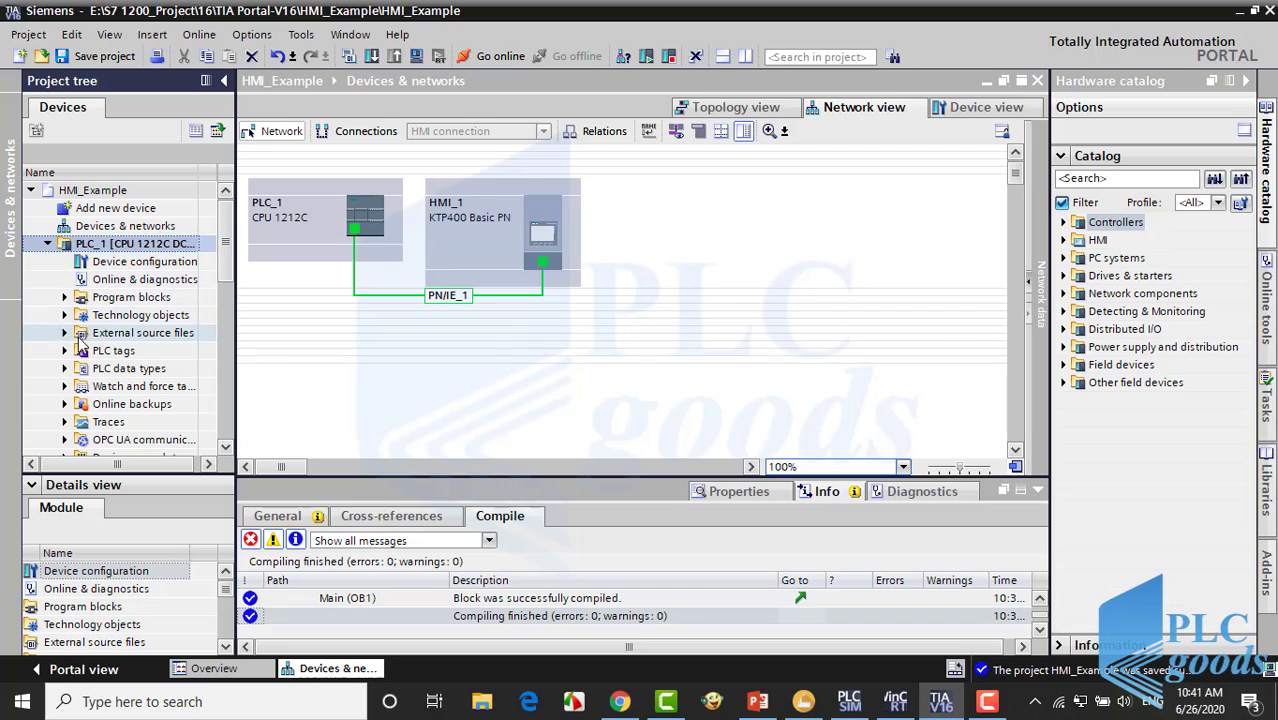
left_click(65, 352)
double_click(135, 369)
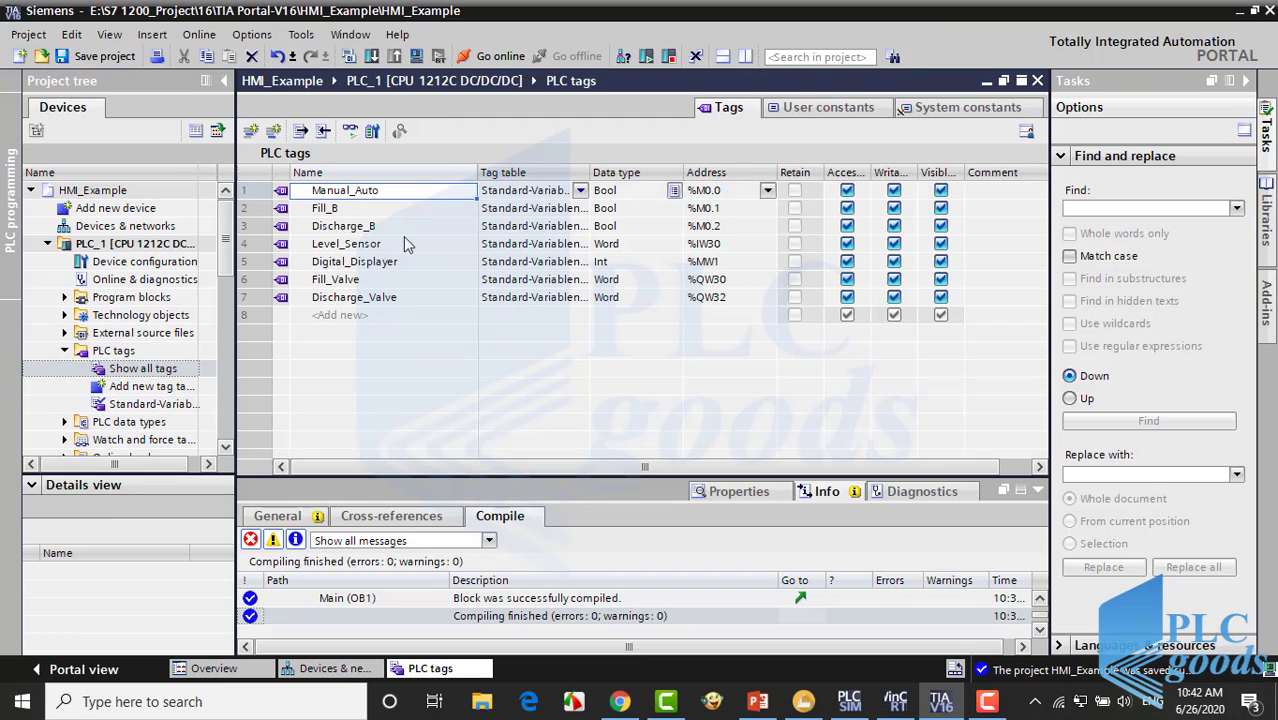
left_click(727, 190)
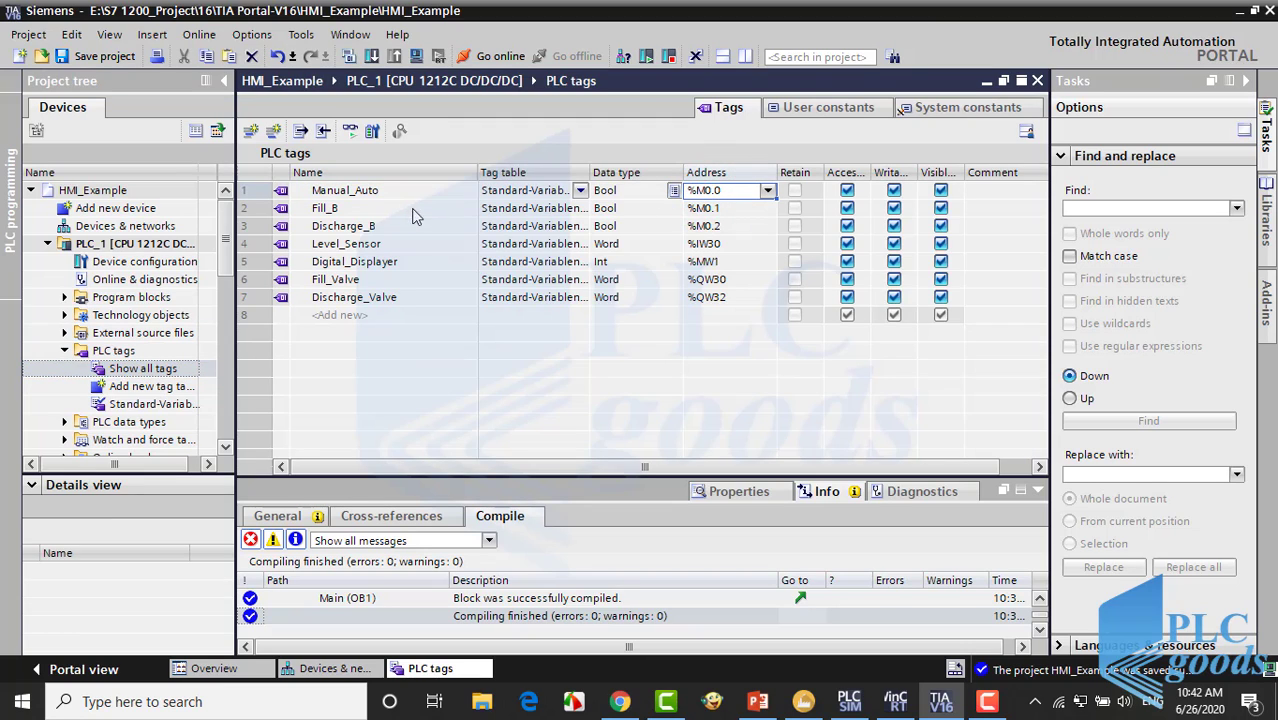
left_click(375, 198)
left_click(357, 208)
left_click(360, 226)
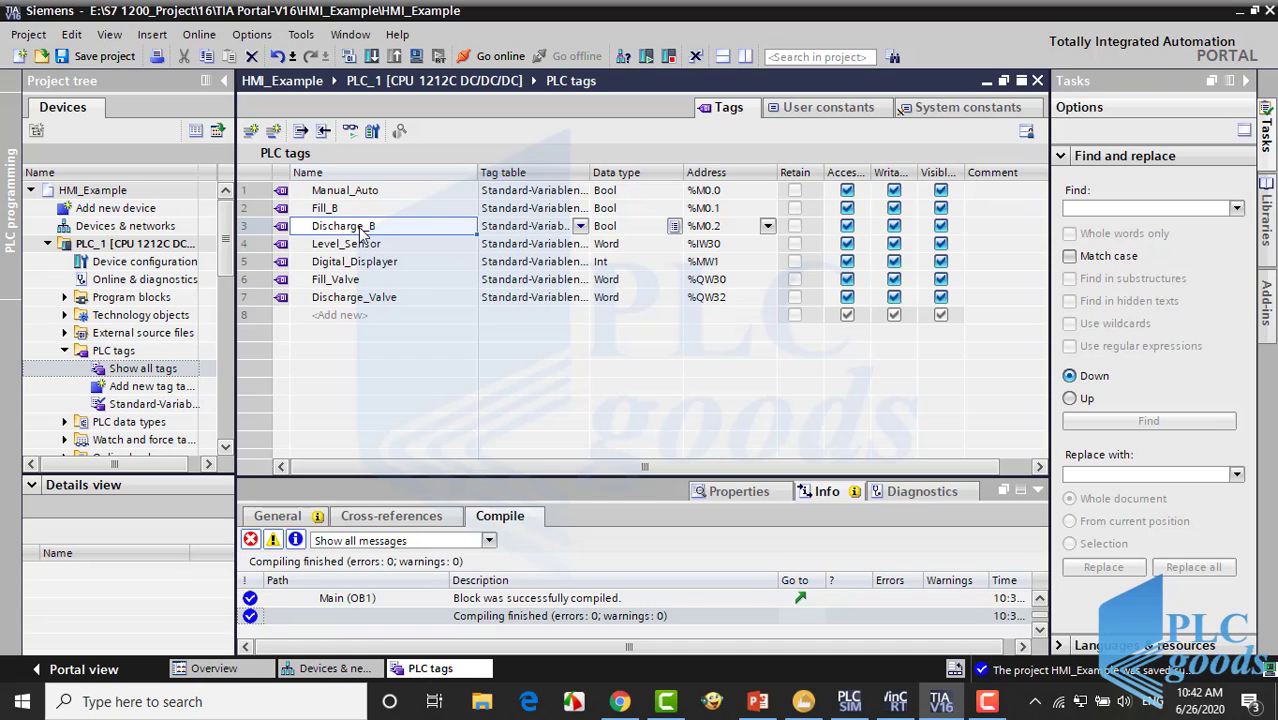
left_click(358, 244)
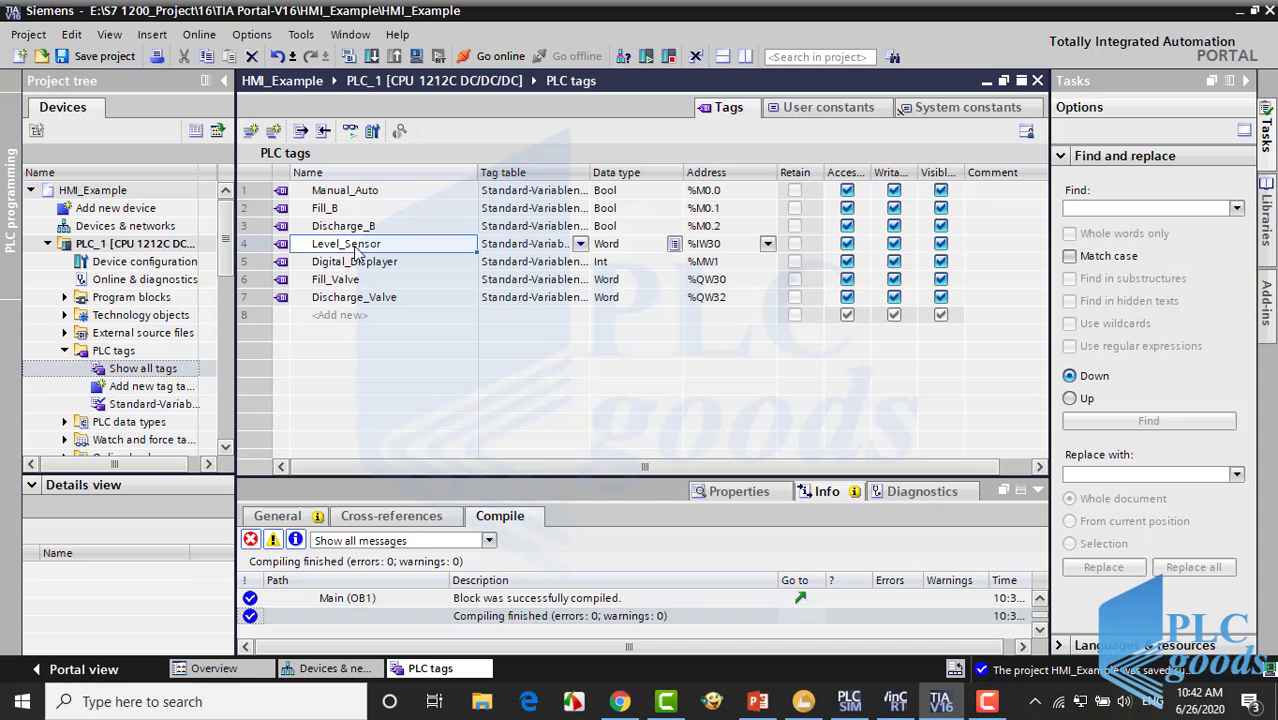
left_click(350, 264)
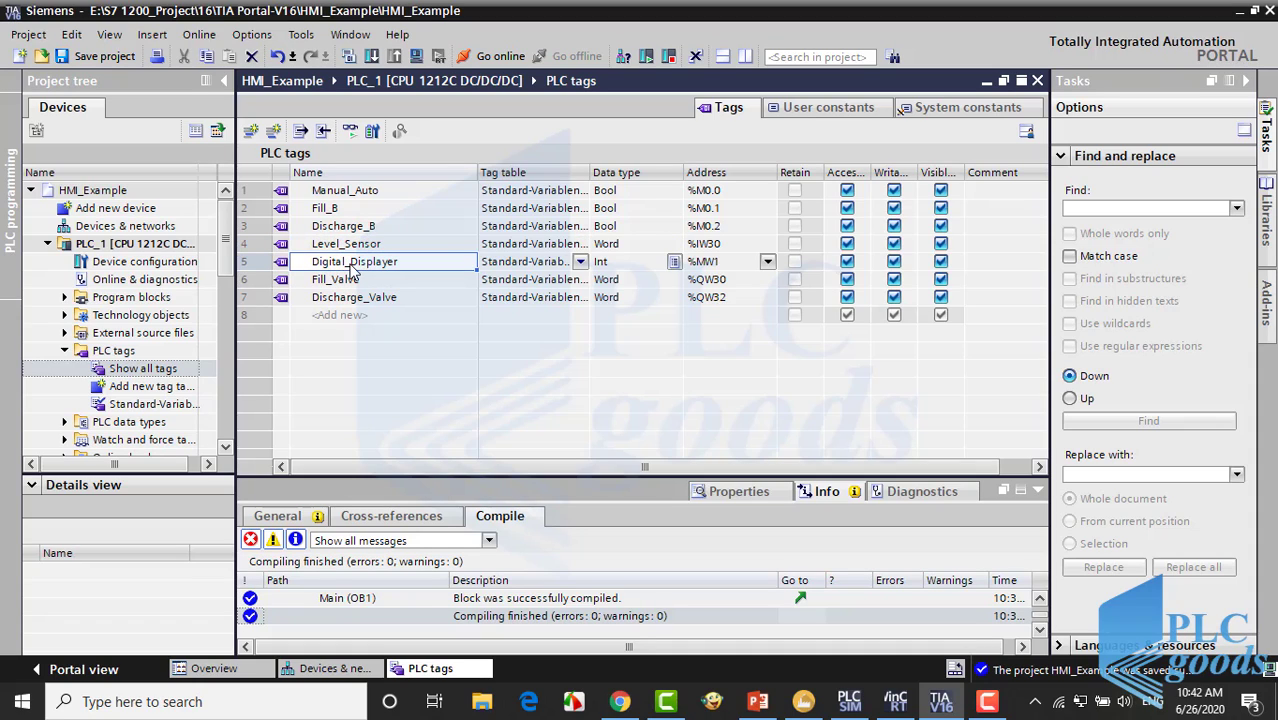
left_click_drag(353, 281, 353, 304)
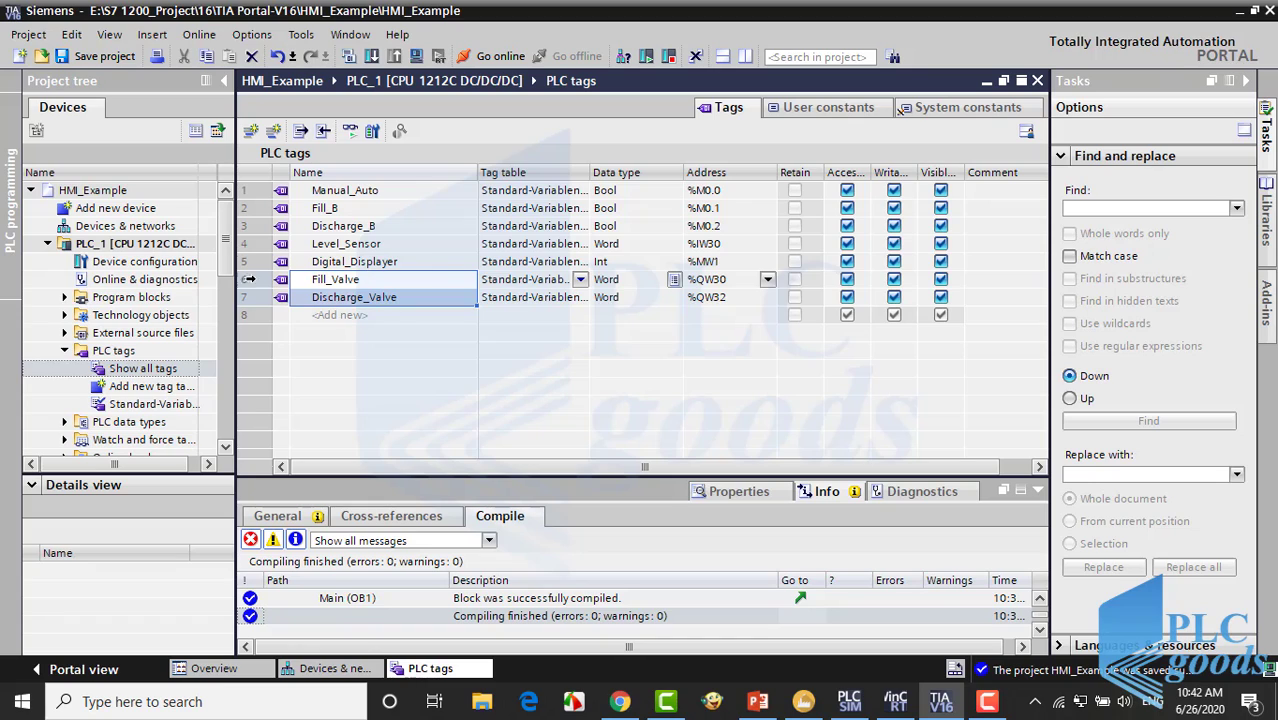
scroll(225, 315, "down", 3)
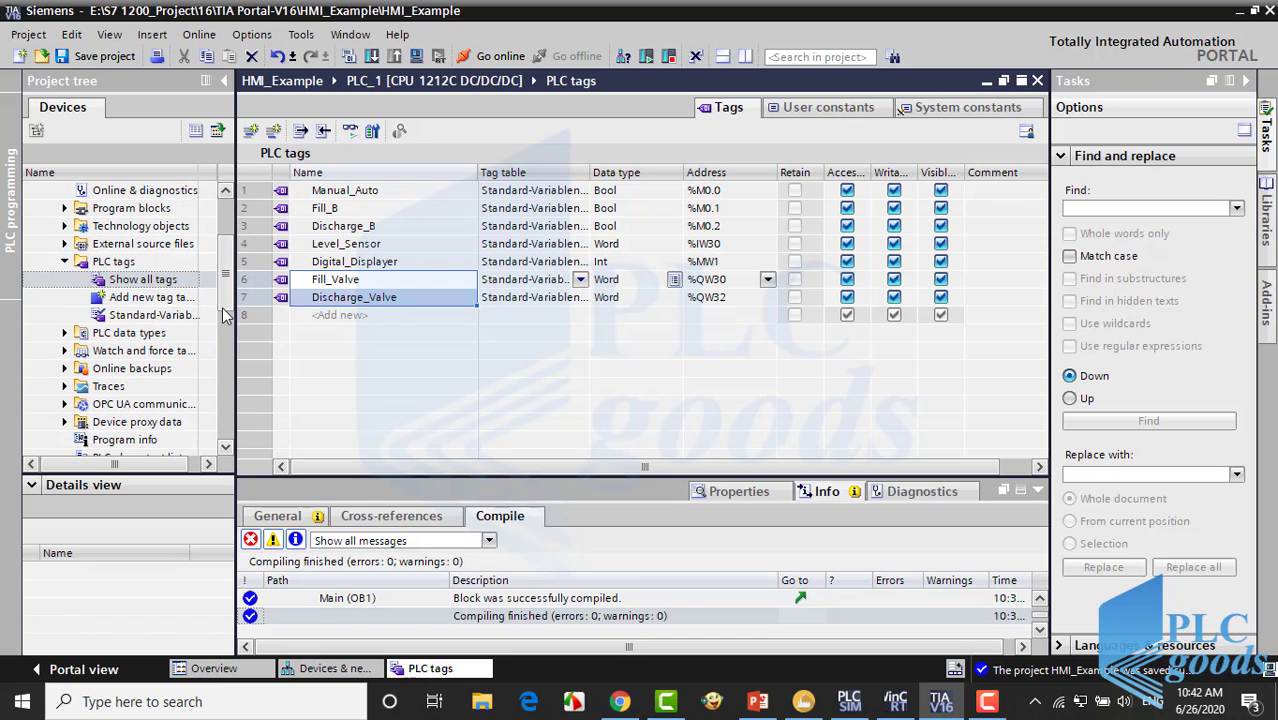
scroll(225, 315, "down", 2)
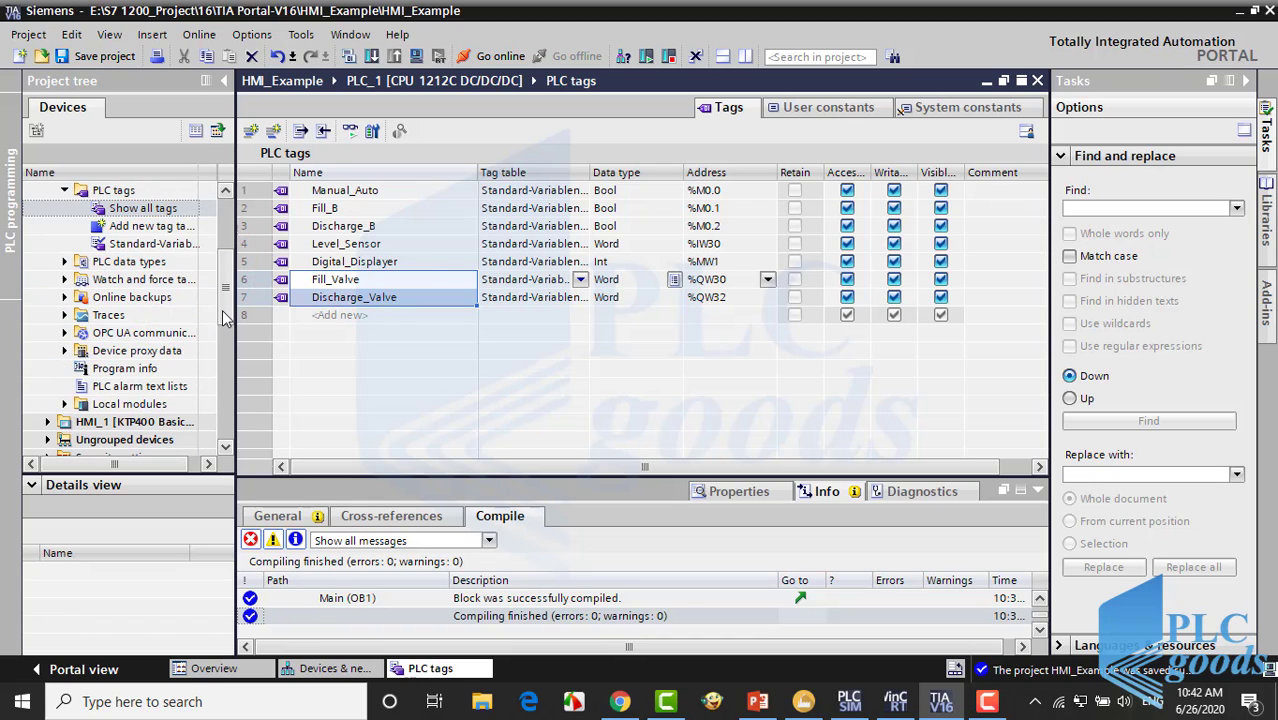
Open PLC_1's Program info and expand its OB and FC resources.
double_click(125, 370)
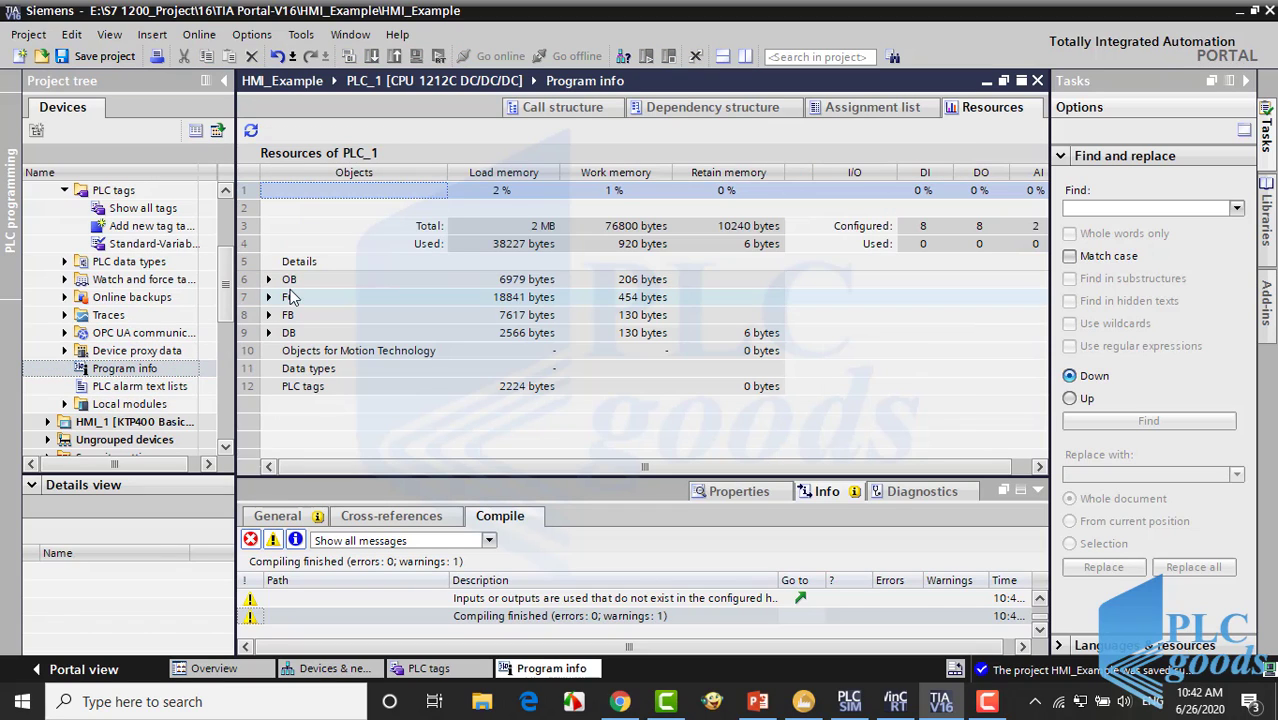
left_click(268, 280)
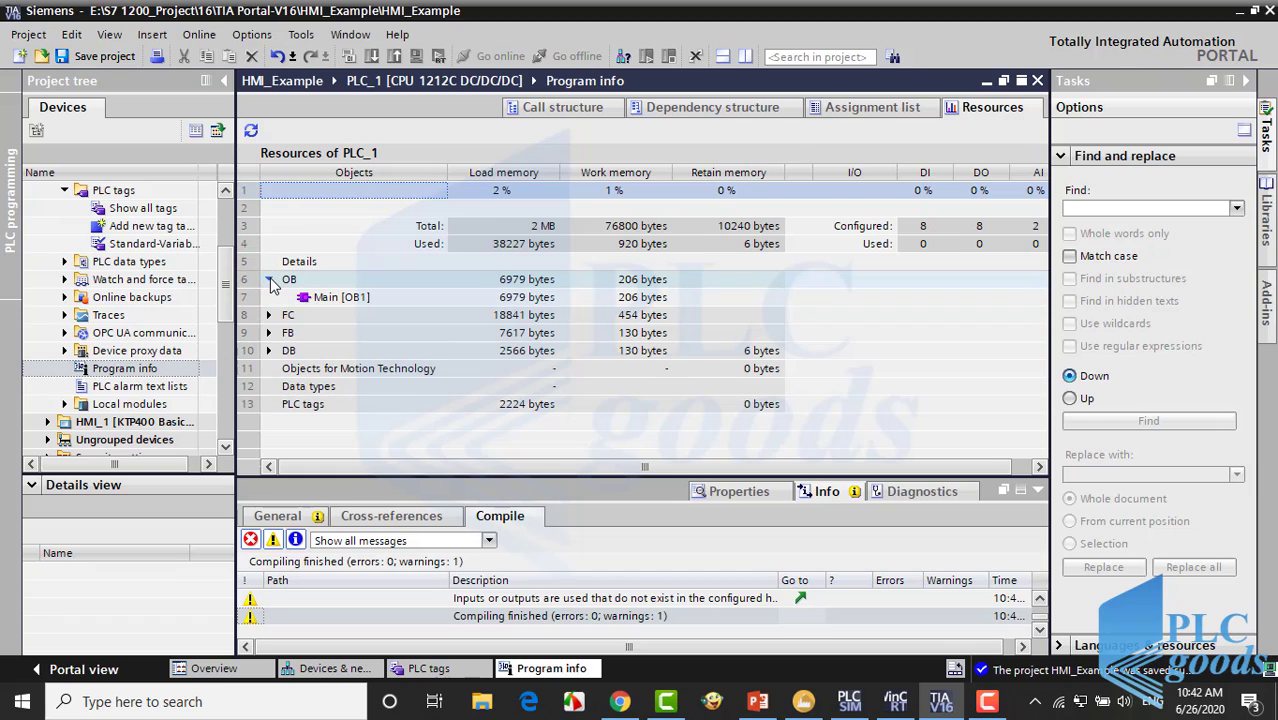
left_click(268, 316)
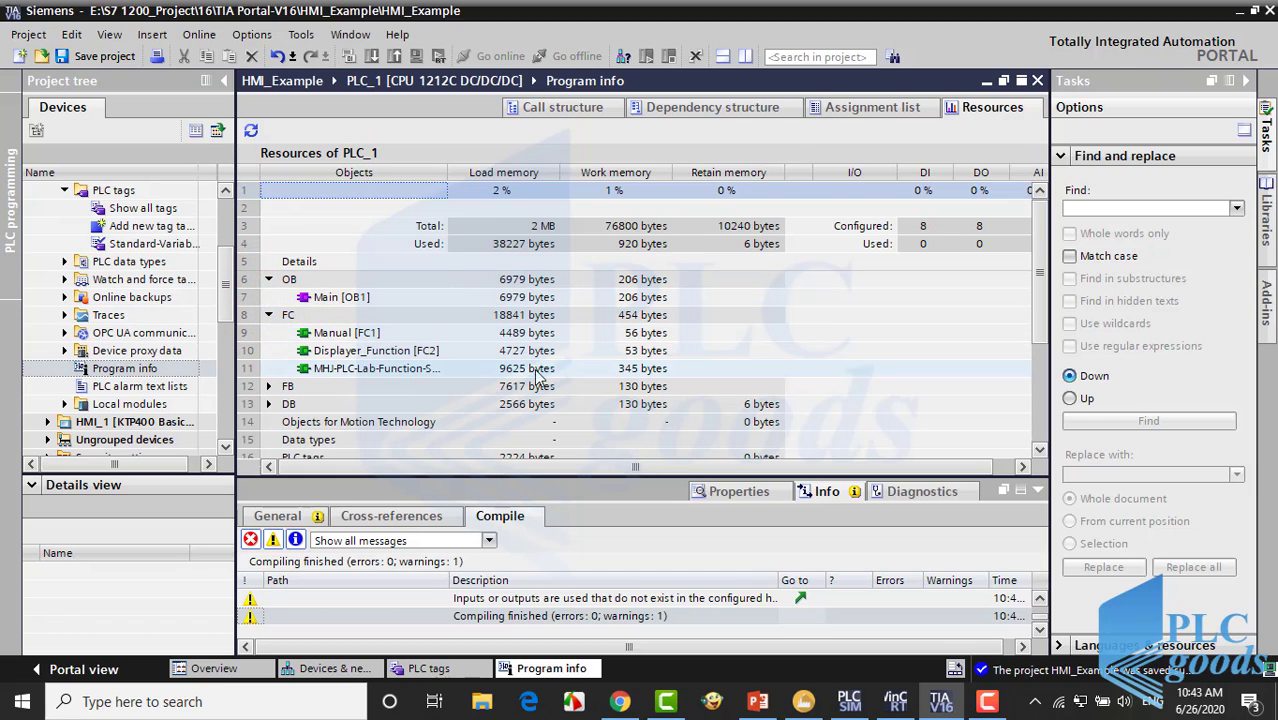
Show the assignment list, with outputs QB30–QB33 and bit memory MB0–MB2 in use.
left_click(847, 110)
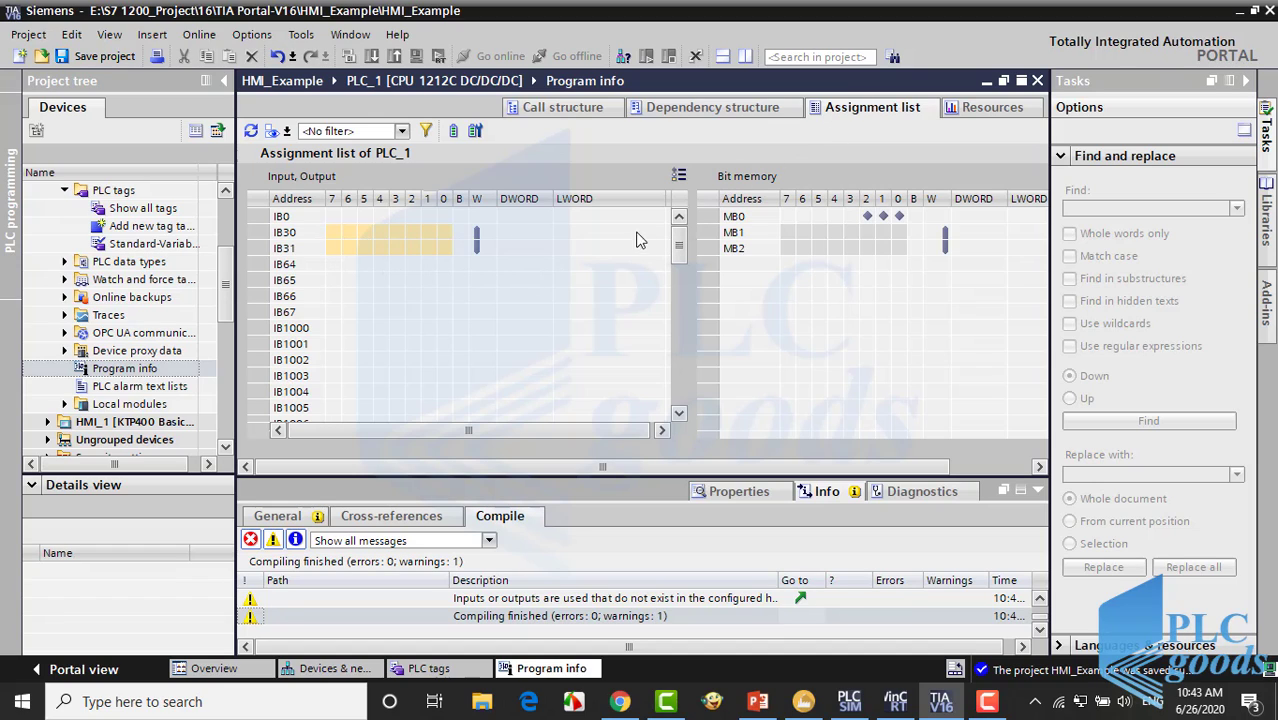
left_click_drag(677, 240, 680, 333)
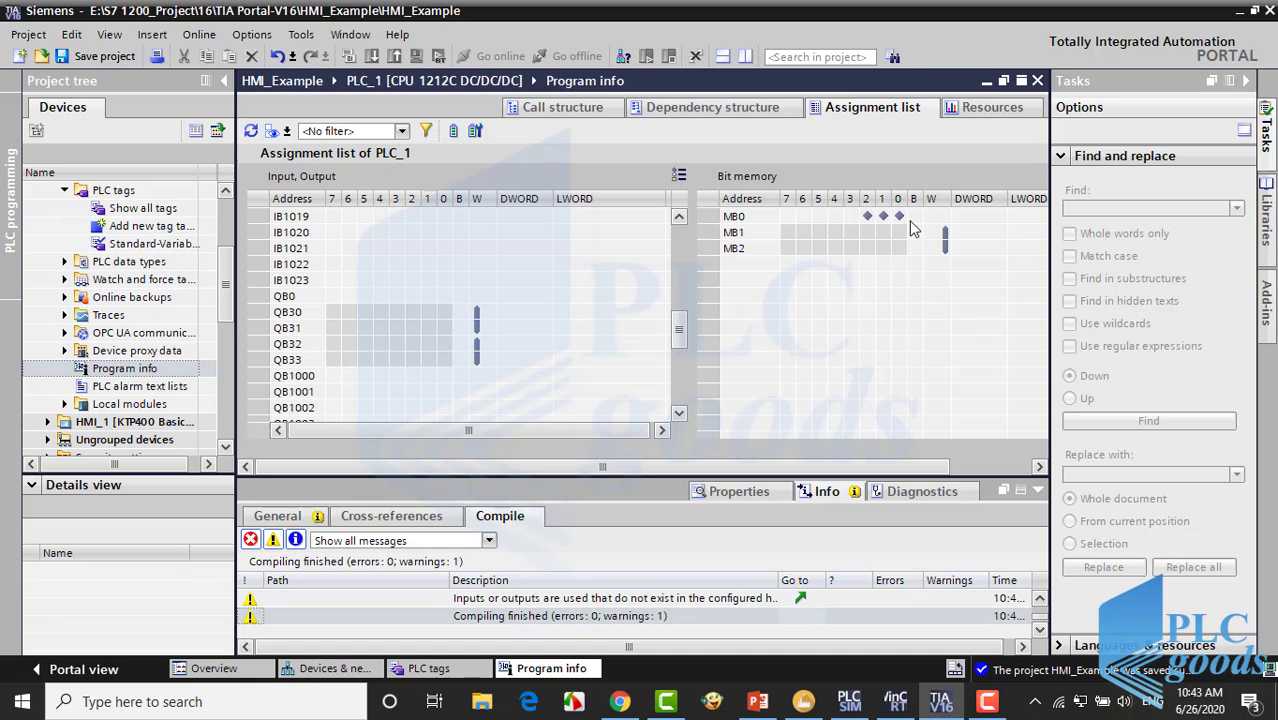
mouse_move(948, 250)
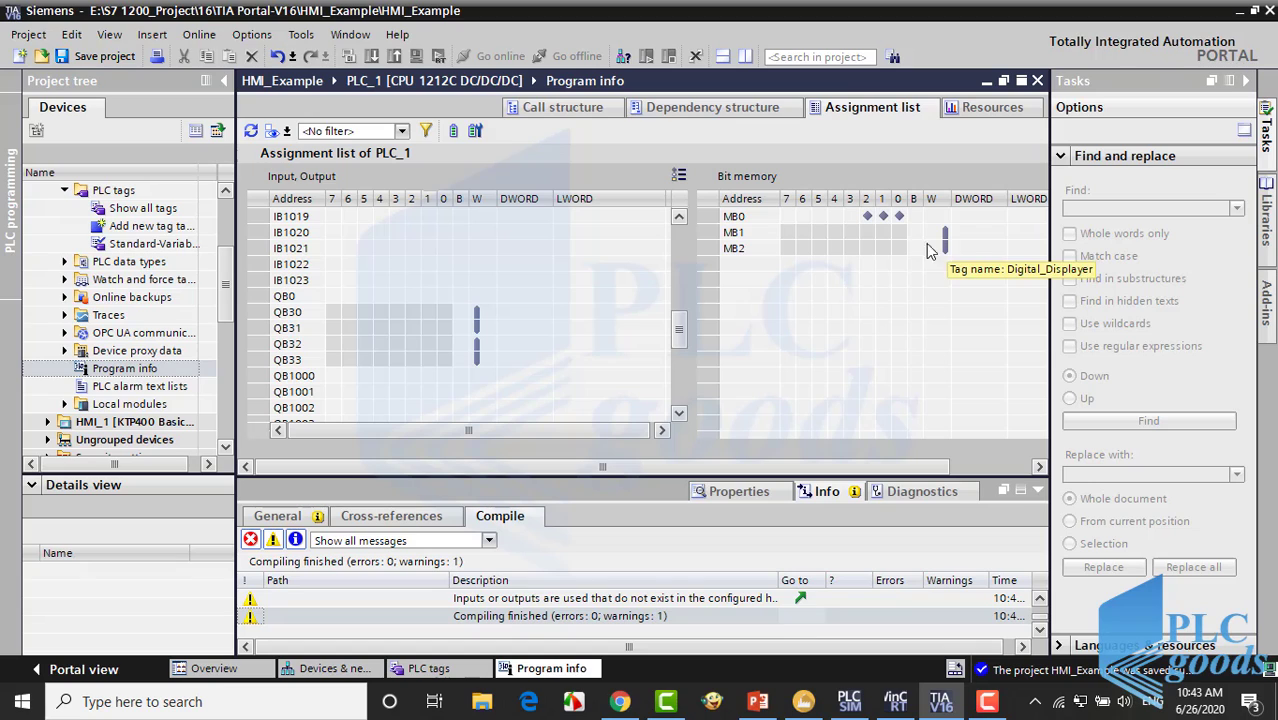
left_click_drag(226, 290, 225, 225)
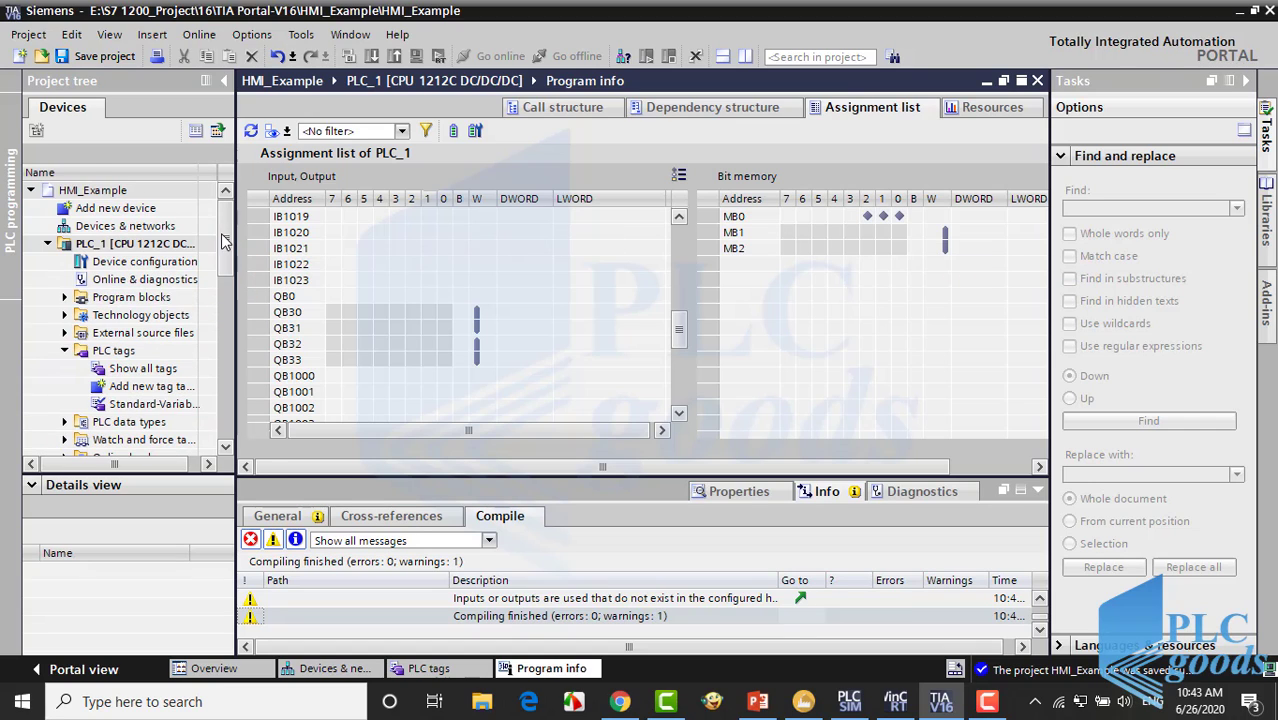
Expand Program blocks and open the Main [OB1] block.
left_click(63, 297)
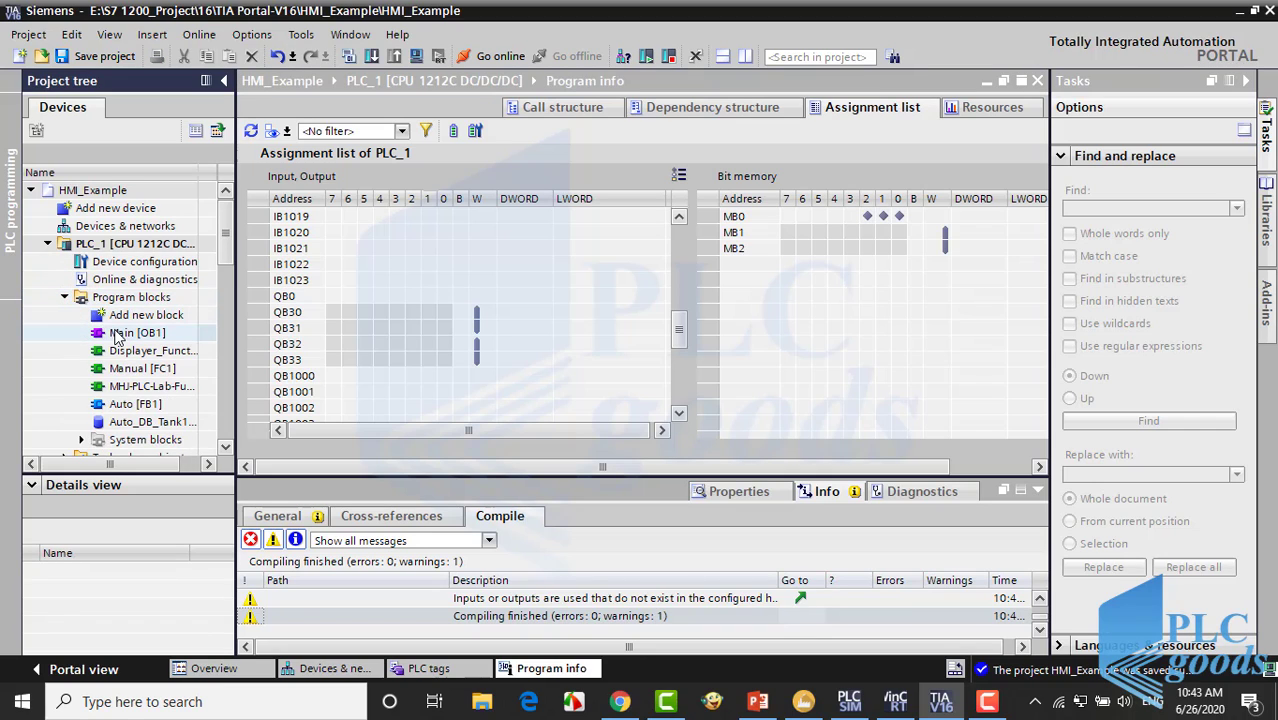
left_click(117, 333)
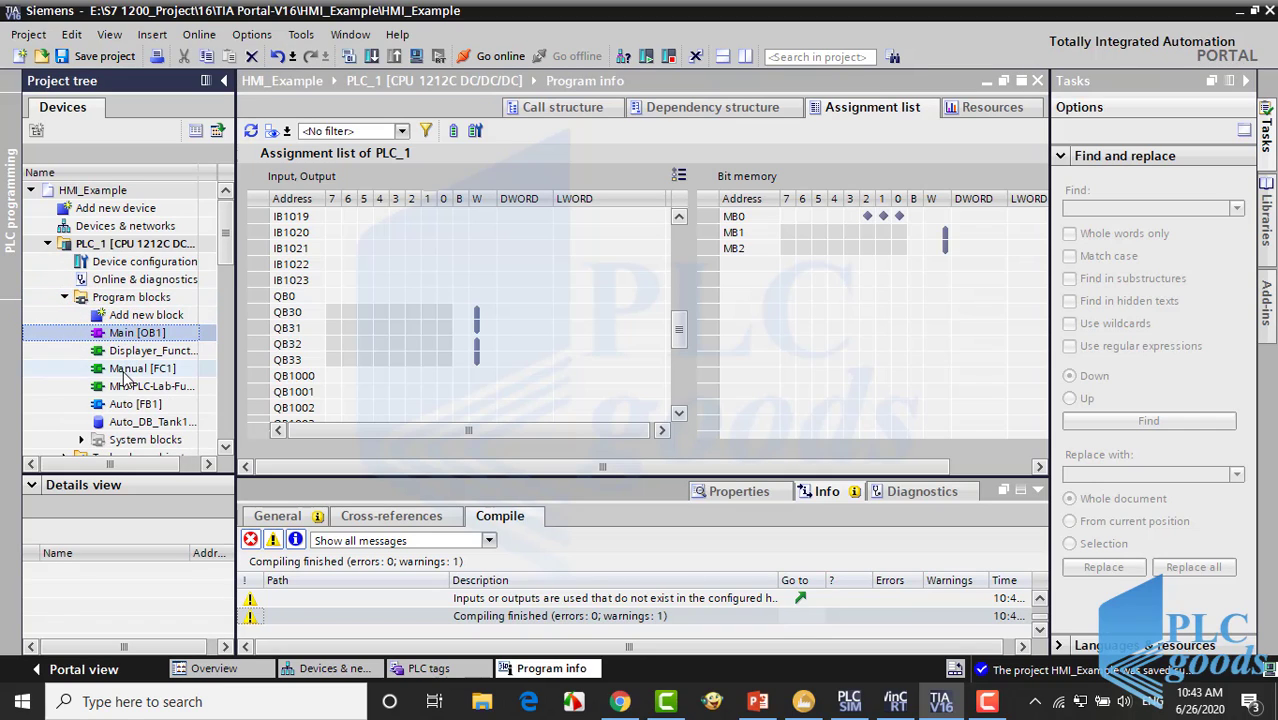
left_click(120, 368)
left_click(119, 336)
double_click(121, 334)
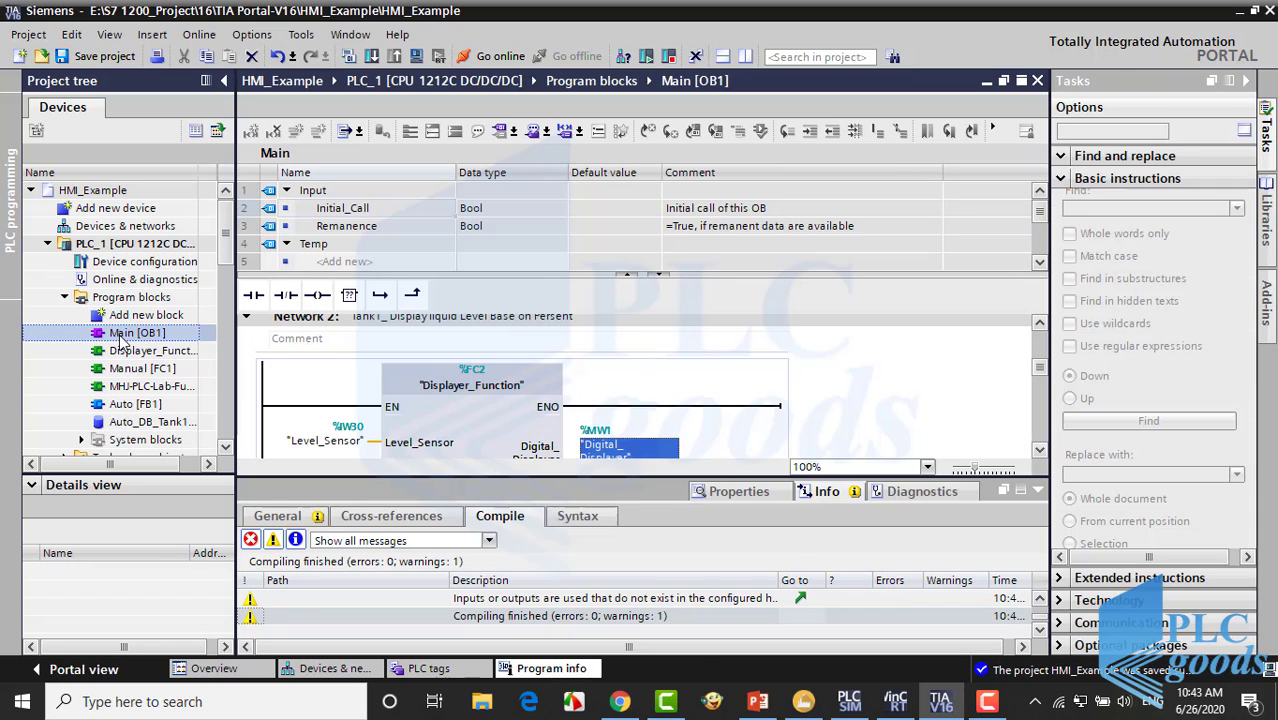
Inspect Network 1's FC9000 call and Network 2's Displayer_Function with its Level_Sensor input.
left_click_drag(1045, 370, 1045, 345)
left_click(1039, 490)
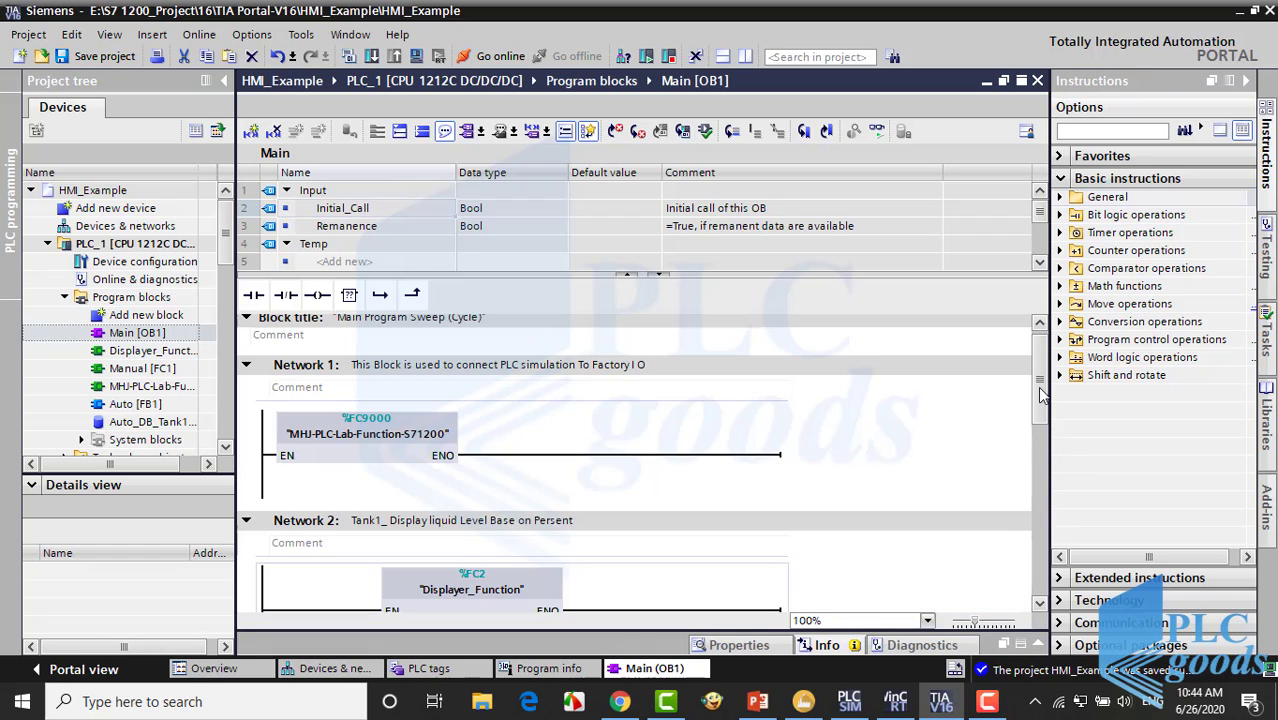
left_click(390, 366)
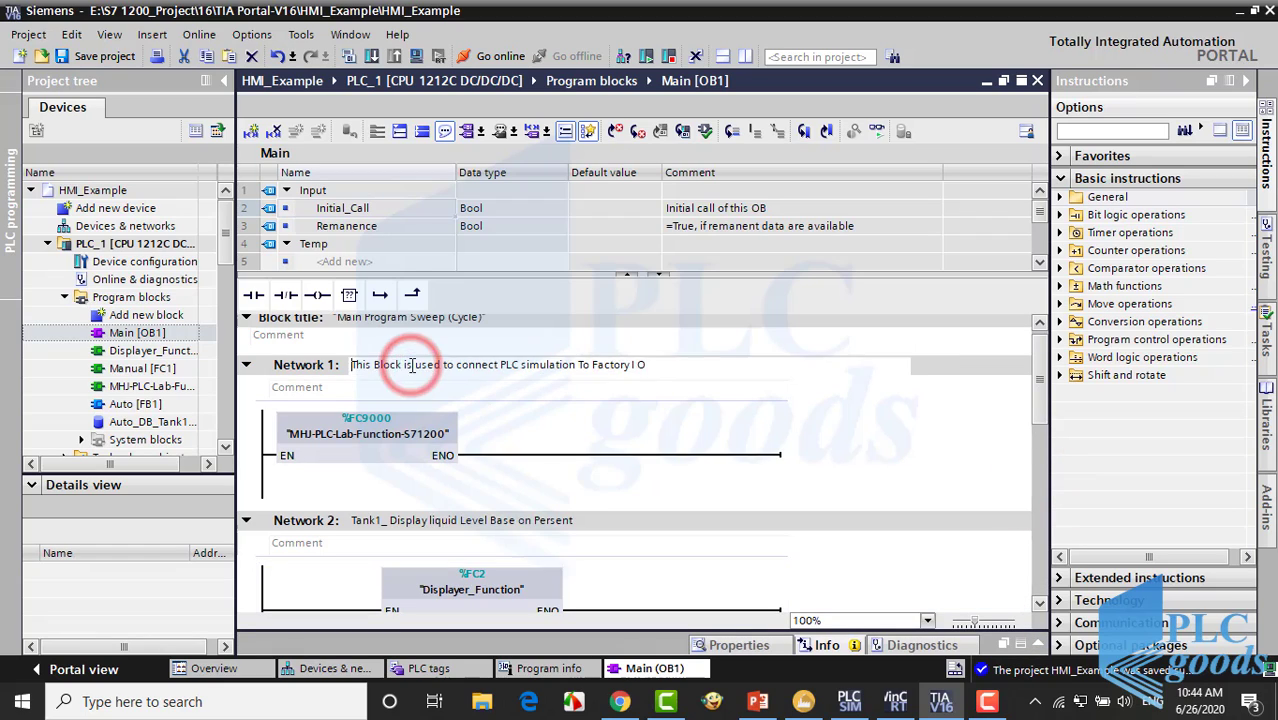
left_click(377, 423)
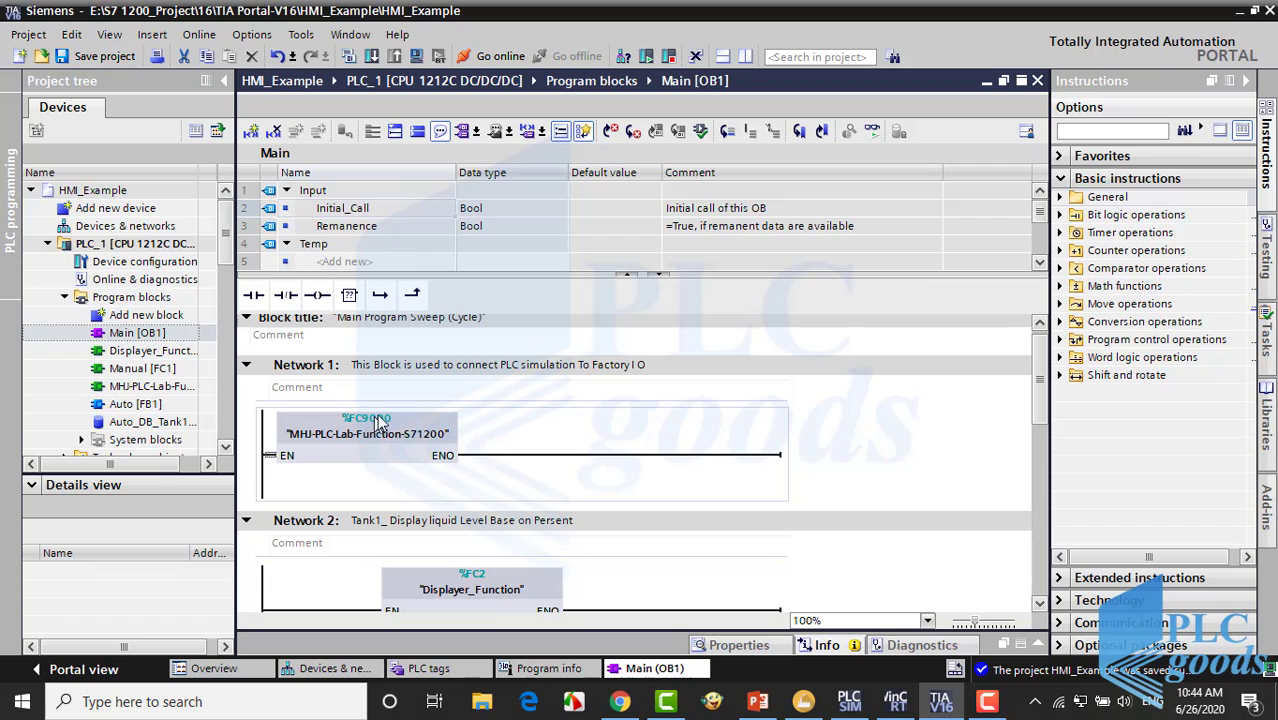
left_click_drag(1030, 422, 1052, 462)
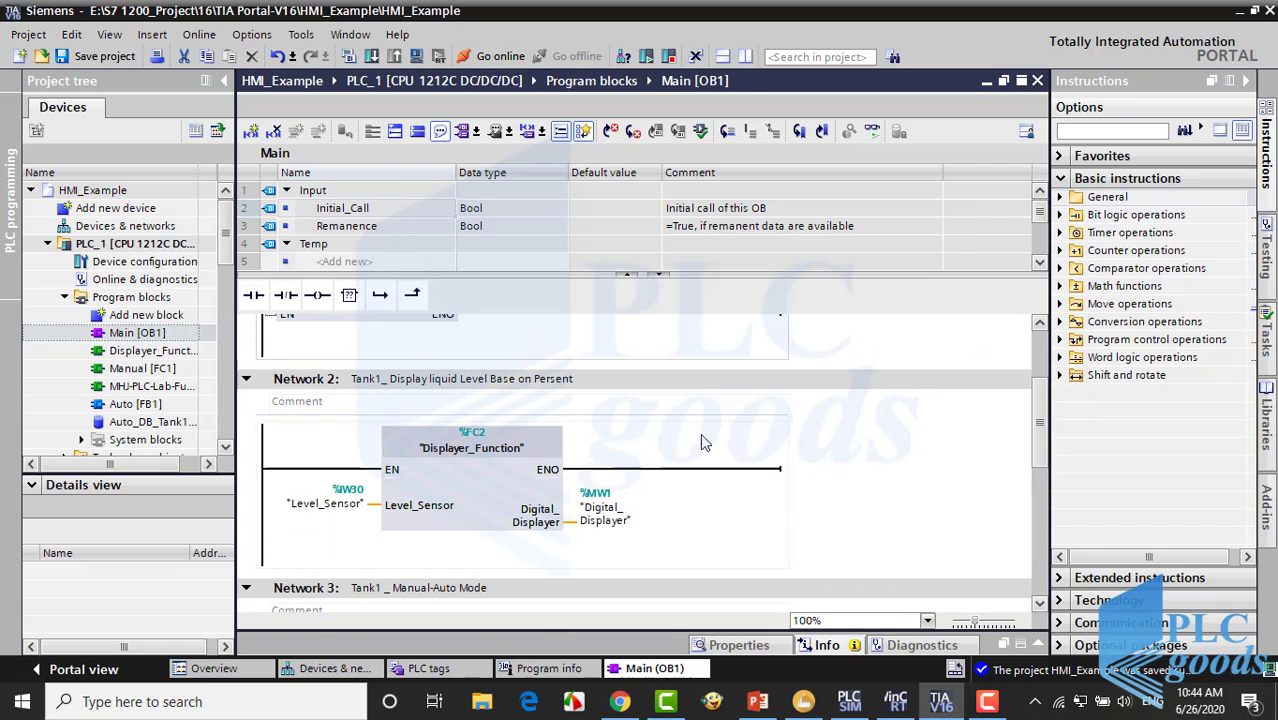
left_click(463, 455)
left_click(330, 504)
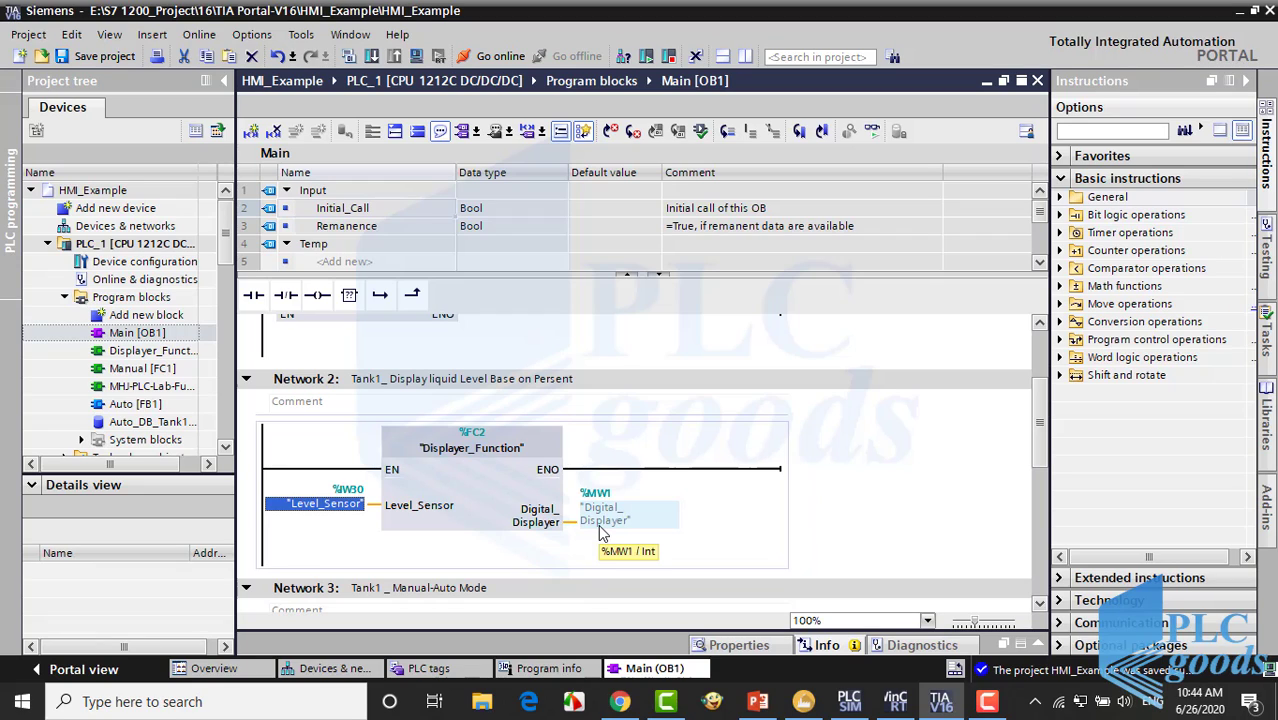
Open Displayer_Function to view its NORM_X and SCALE_X scaling, then close it back to Main.
left_click(470, 440)
right_click(487, 449)
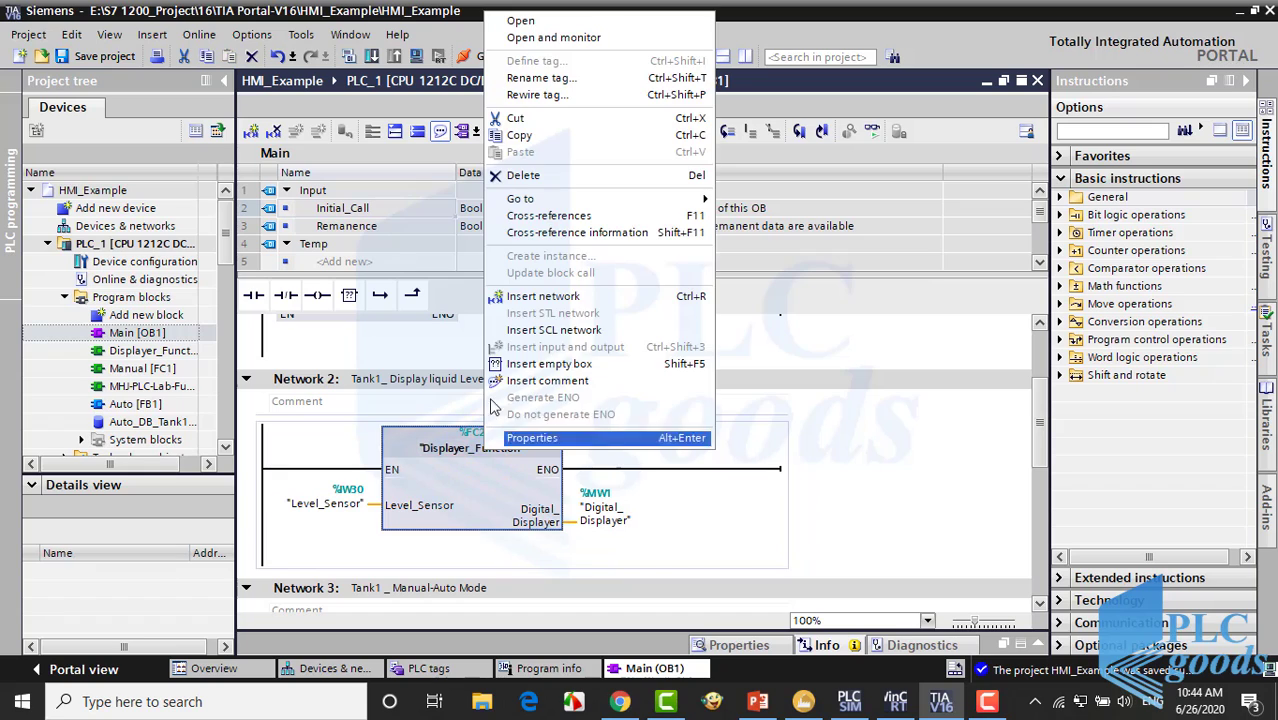
left_click(542, 23)
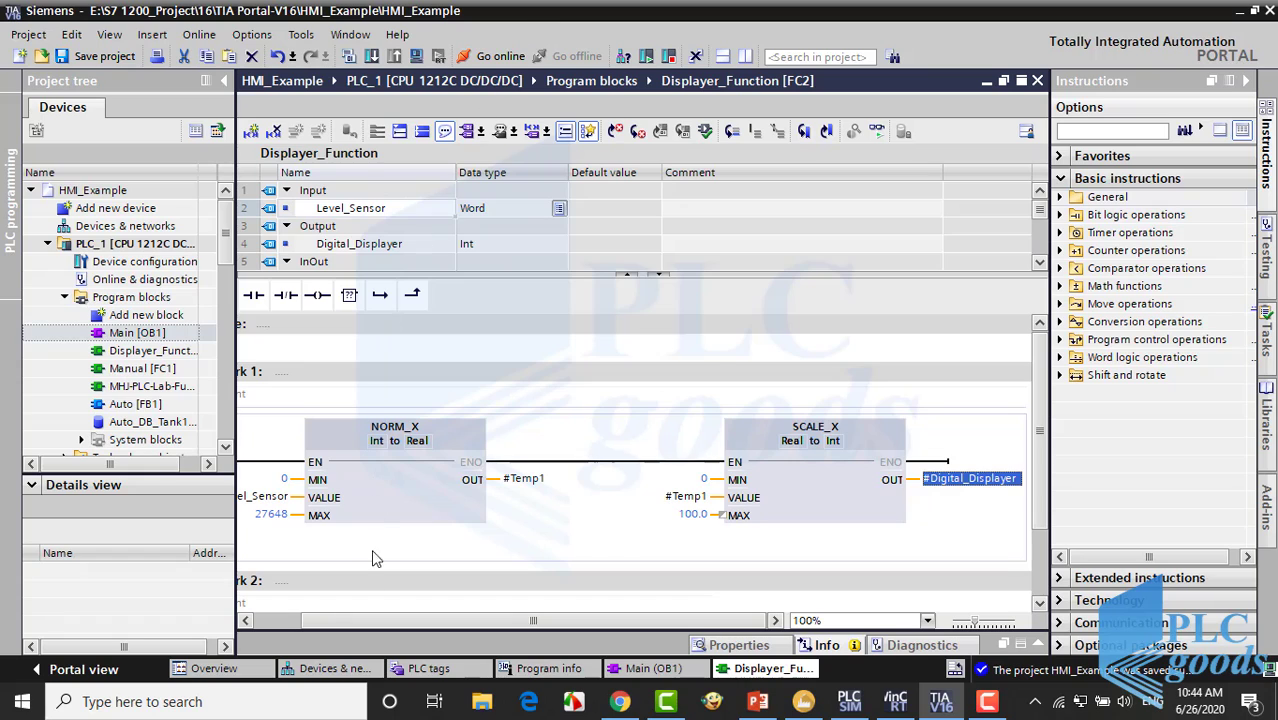
left_click(265, 619)
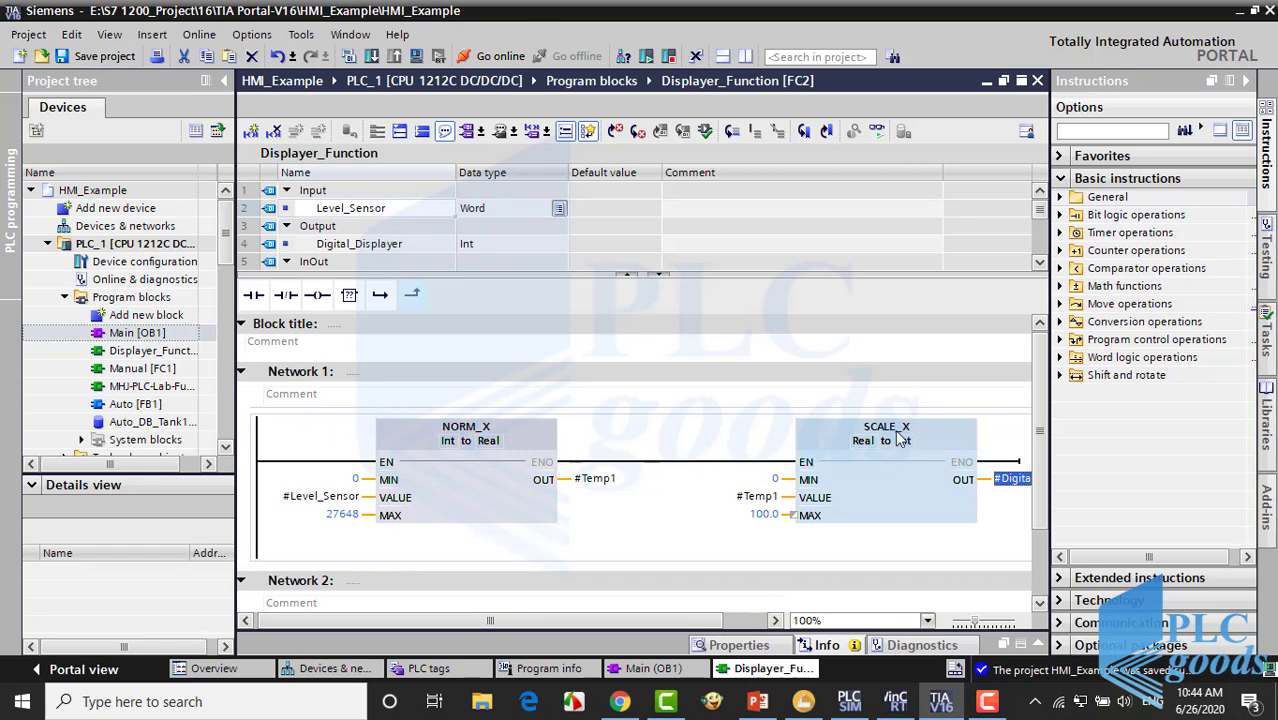
left_click_drag(680, 620, 730, 620)
left_click(1037, 80)
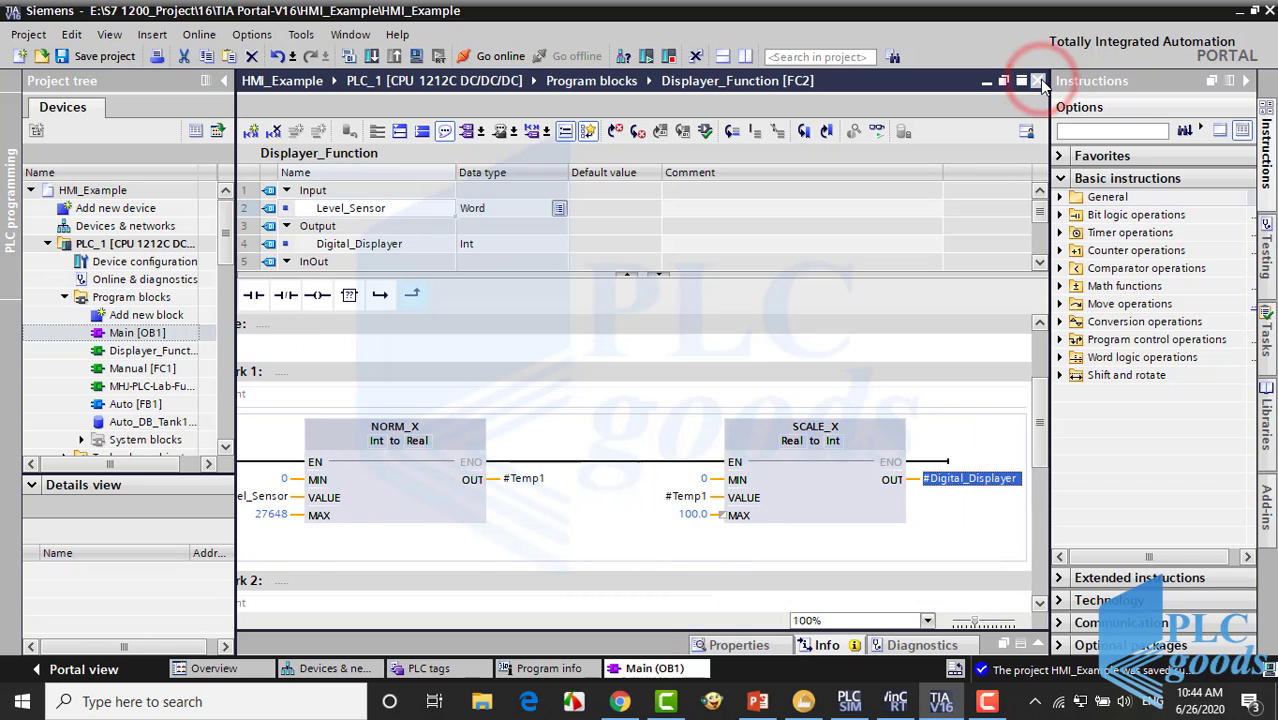
Scroll Main to Network 3, check its Manual_Auto contacts, and open the Manual [FC1] block.
left_click_drag(1030, 435, 1038, 508)
scroll(1038, 508, "down", 2)
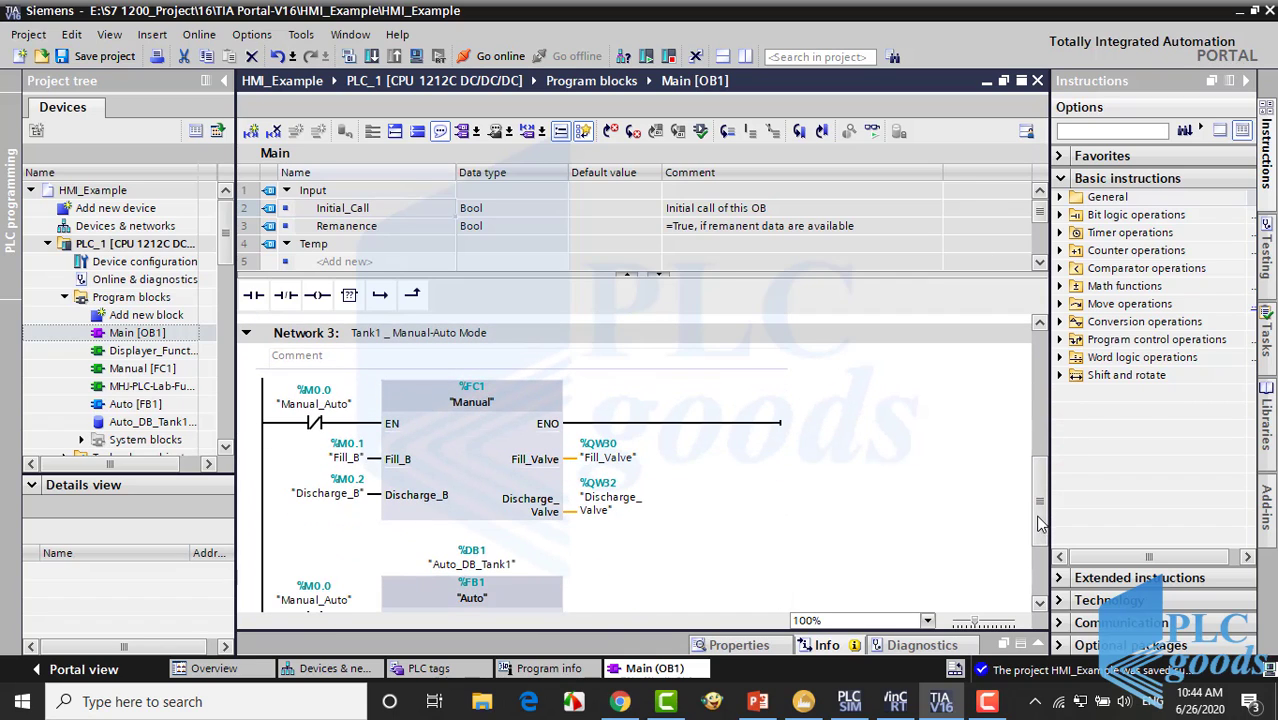
left_click(625, 273)
left_click_drag(1040, 422, 1040, 488)
scroll(1040, 488, "up", 1)
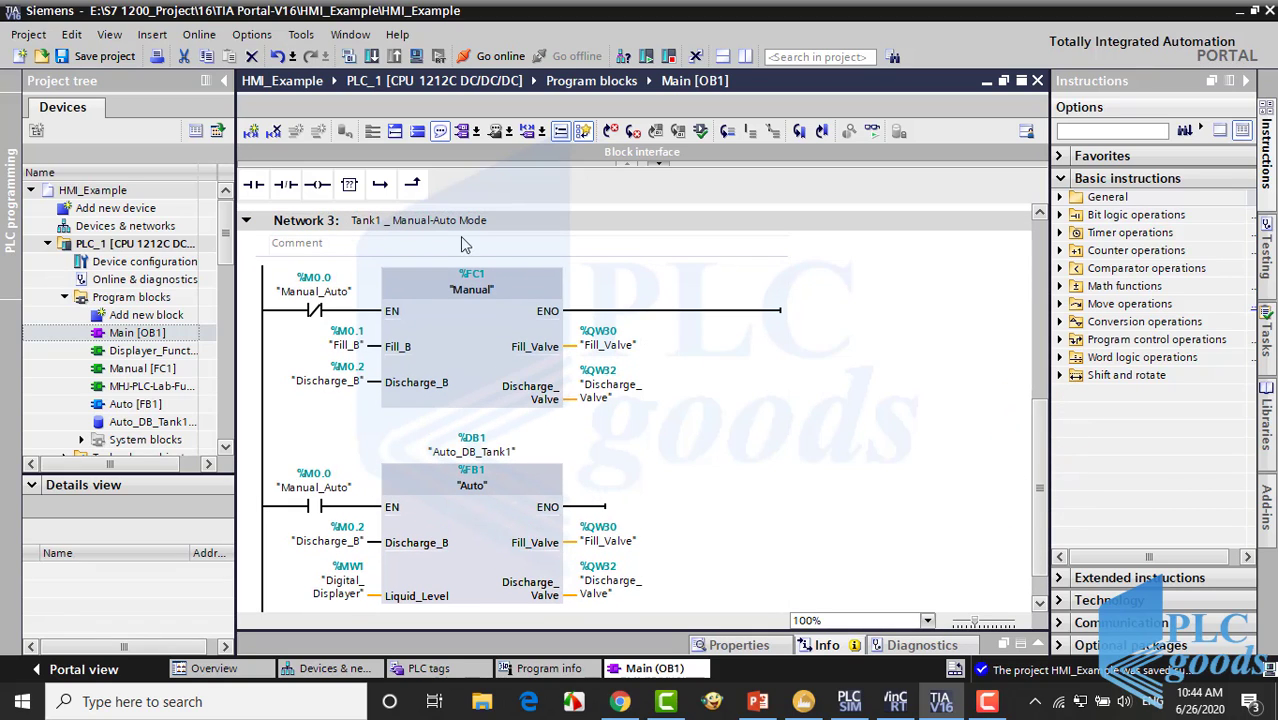
left_click(310, 305)
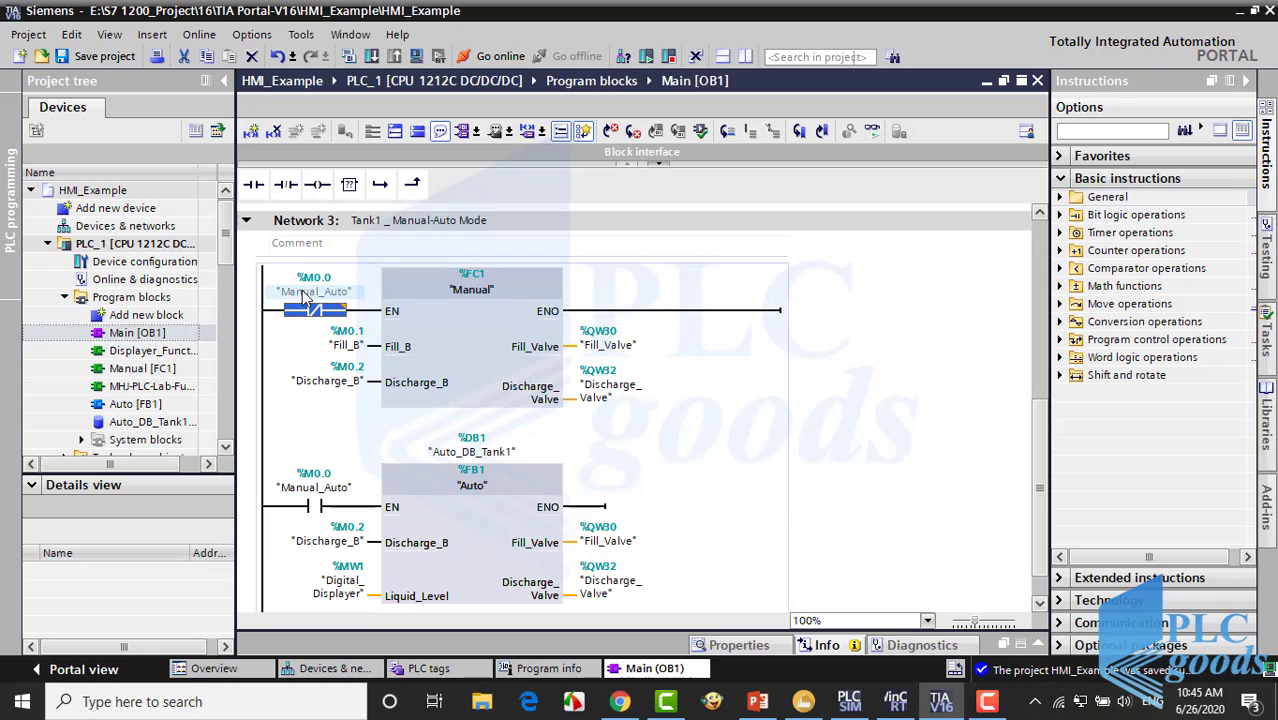
left_click(307, 510)
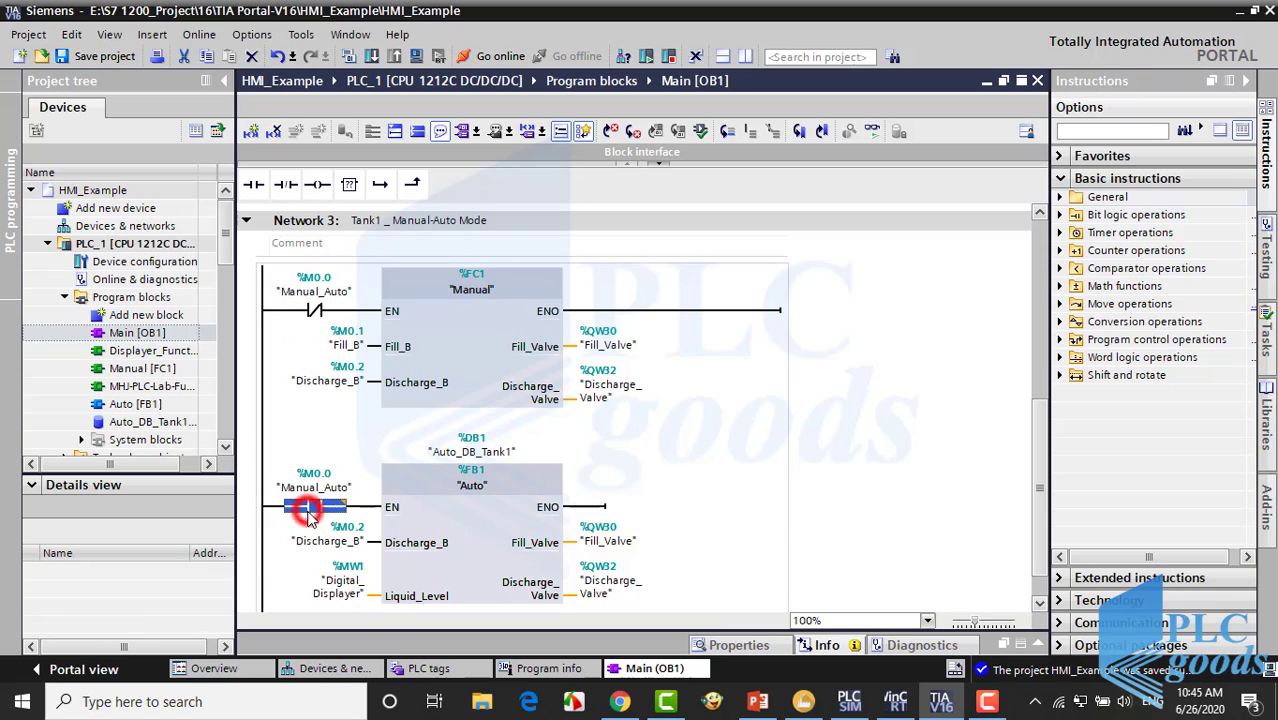
right_click(505, 355)
left_click(508, 348)
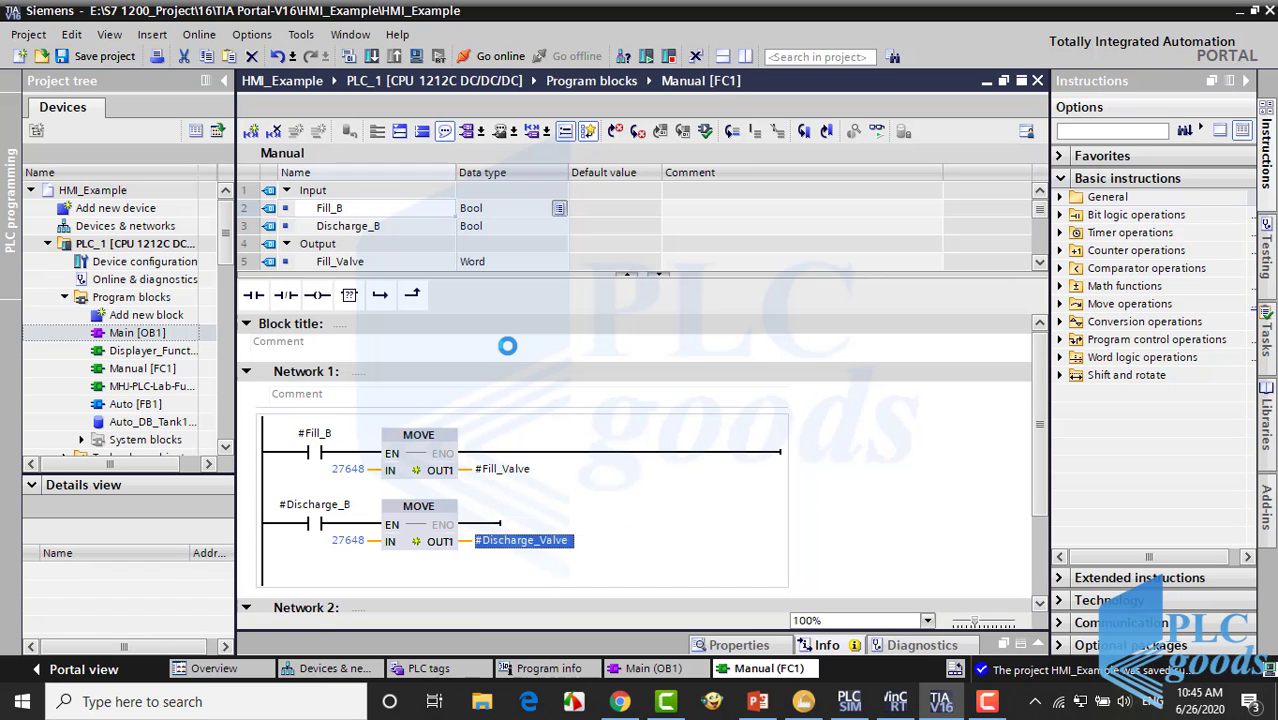
Inspect Manual [FC1]'s MOVE rungs sending 27648 to Fill_Valve and Discharge_Valve, then close it.
left_click(314, 455)
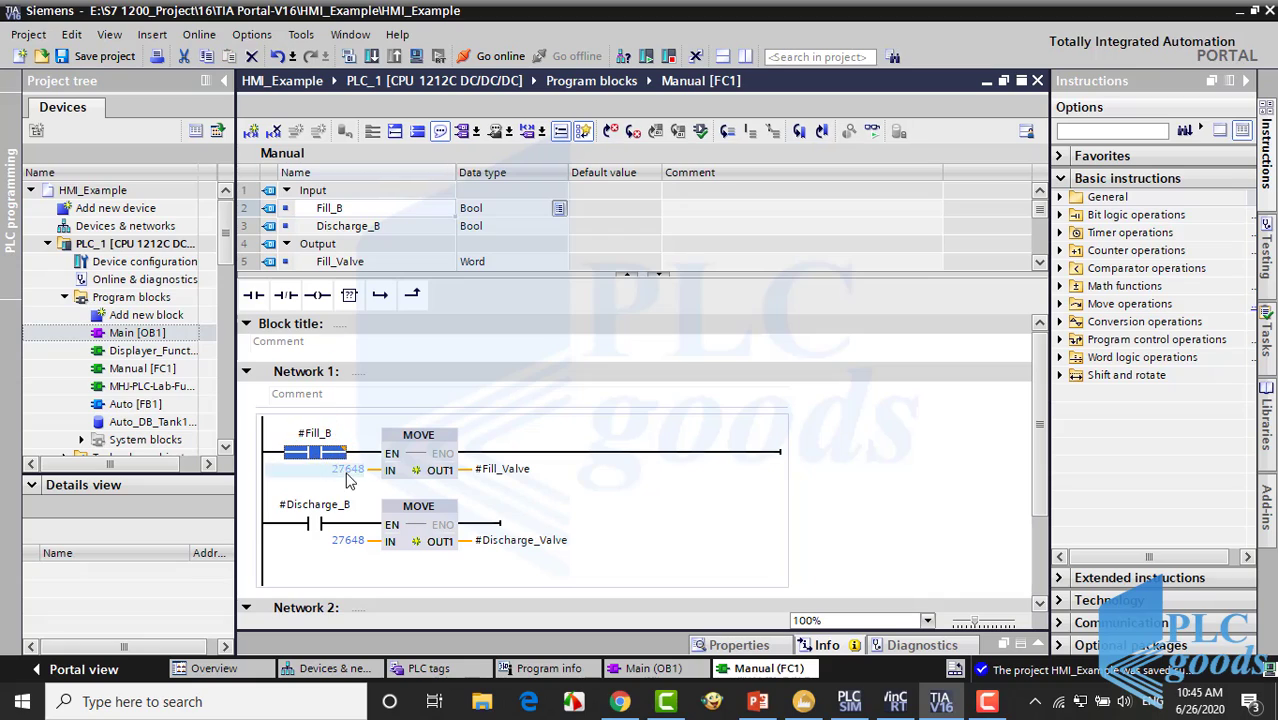
left_click(352, 470)
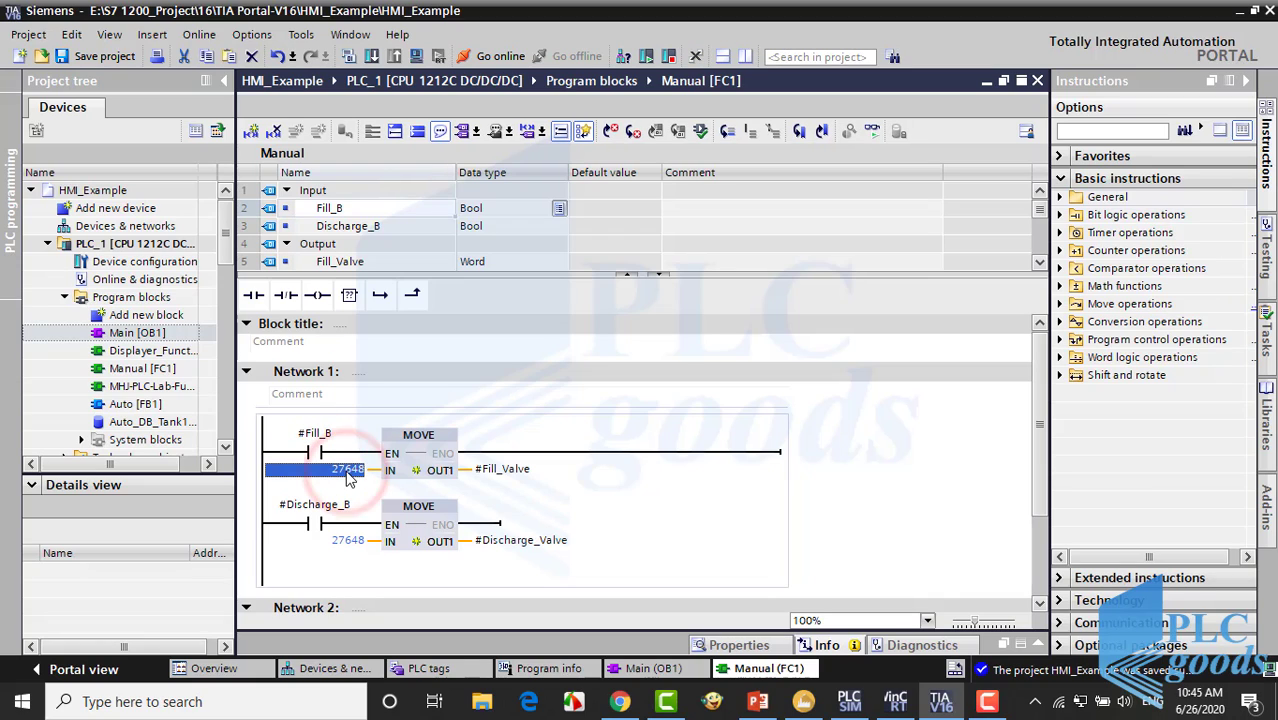
left_click(496, 470)
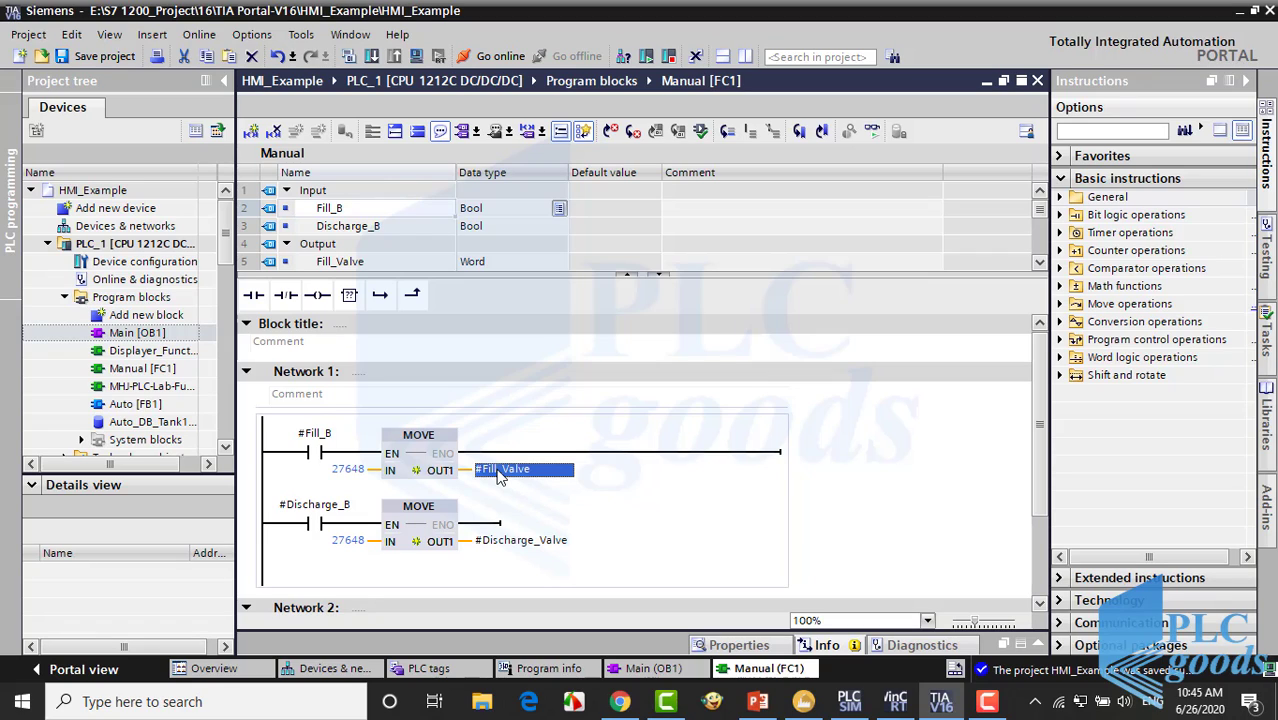
left_click(332, 540)
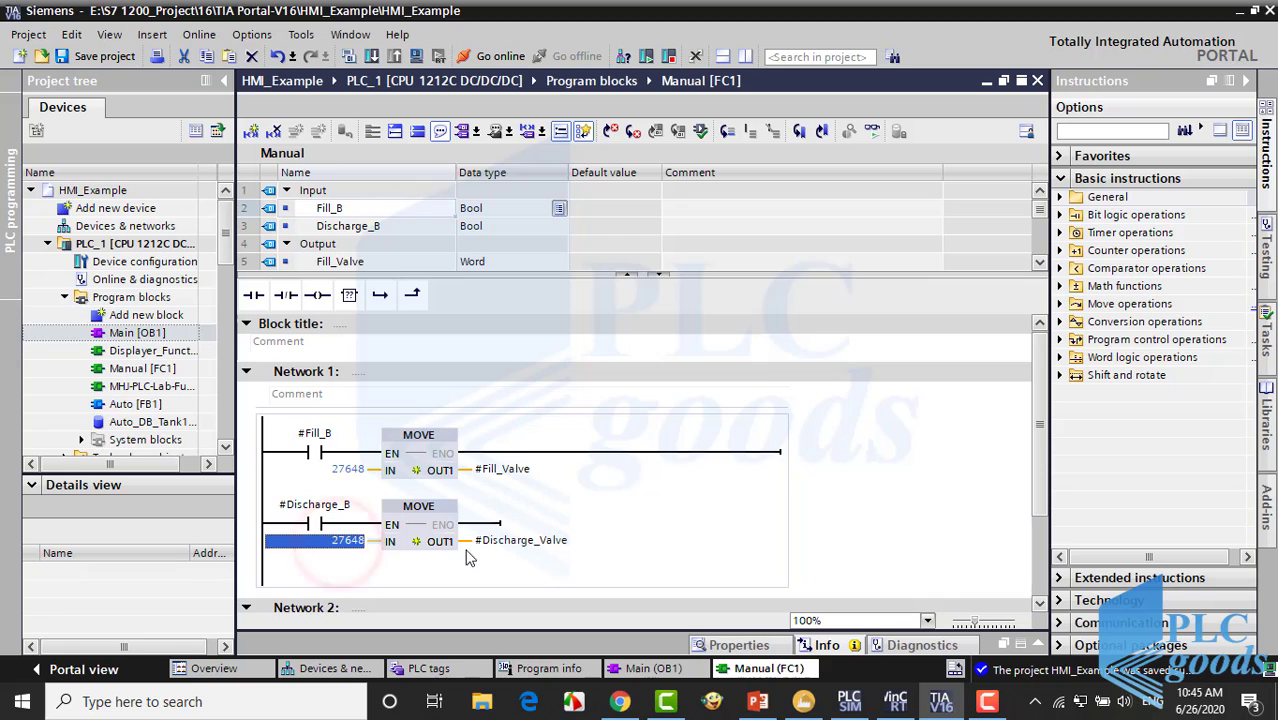
left_click(503, 540)
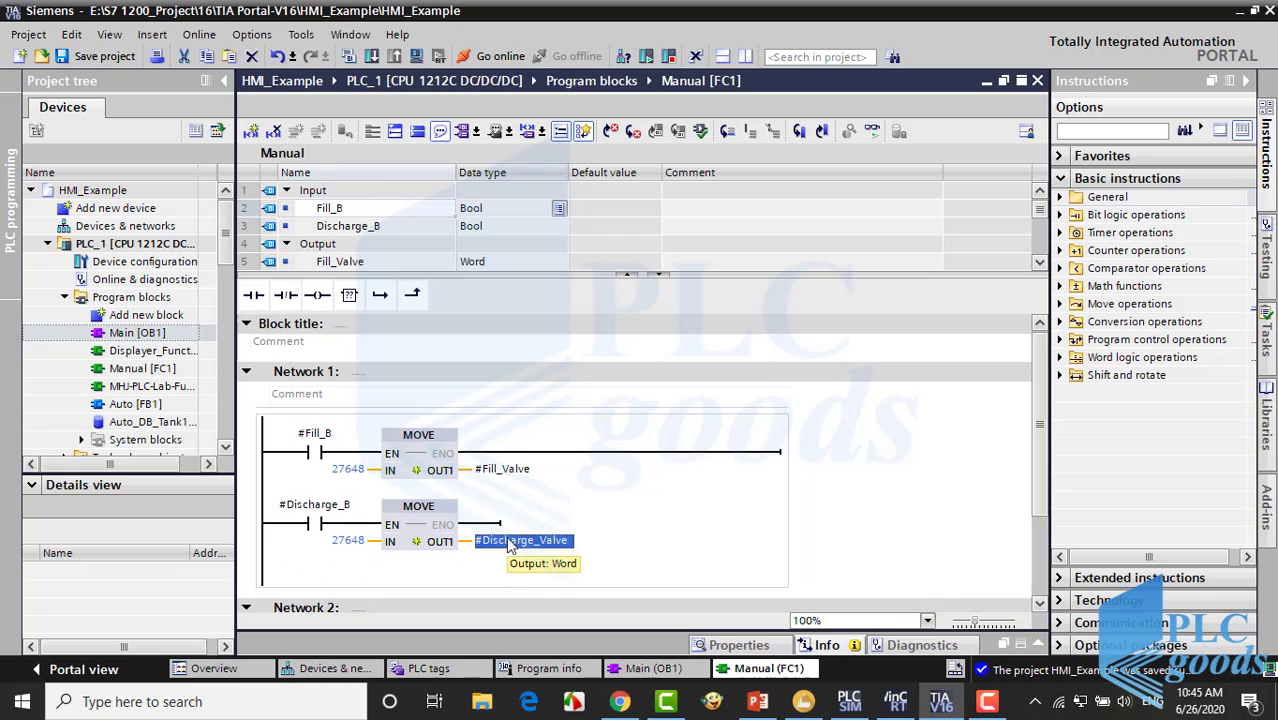
left_click(1038, 81)
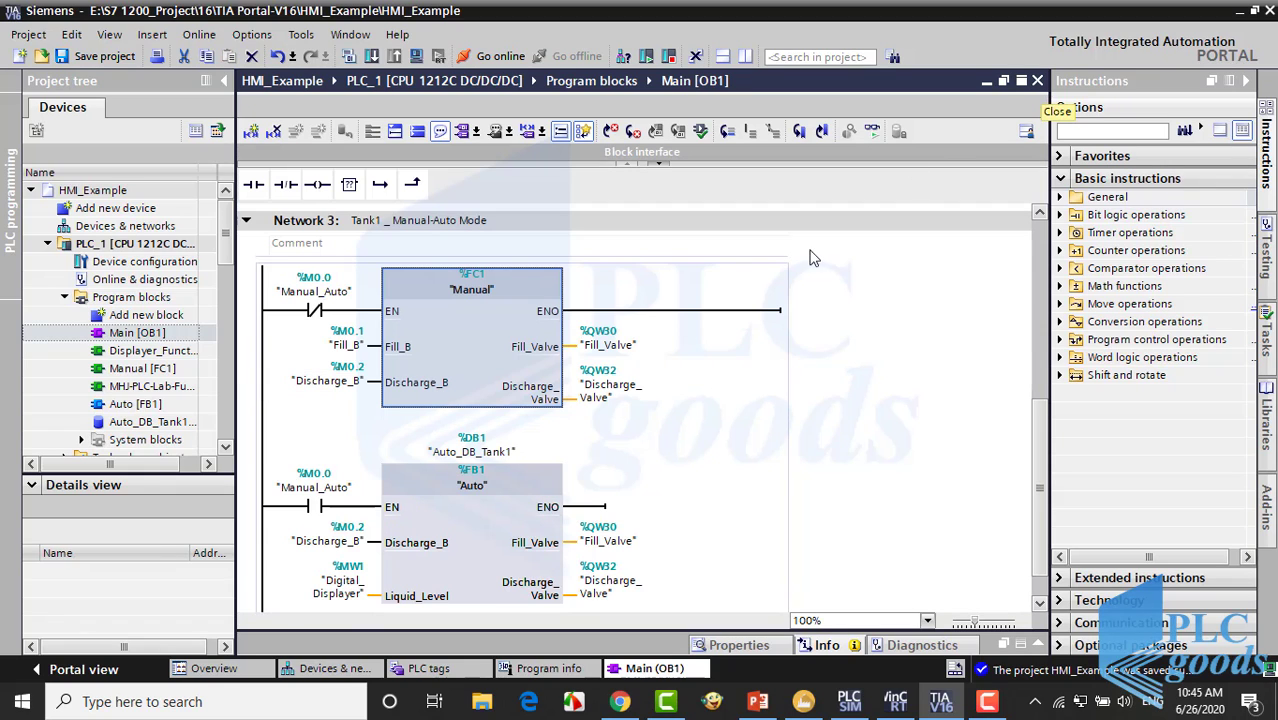
Open the Auto [FB1] block called with instance Auto_DB_Tank1 and scroll to its top.
left_click(457, 478)
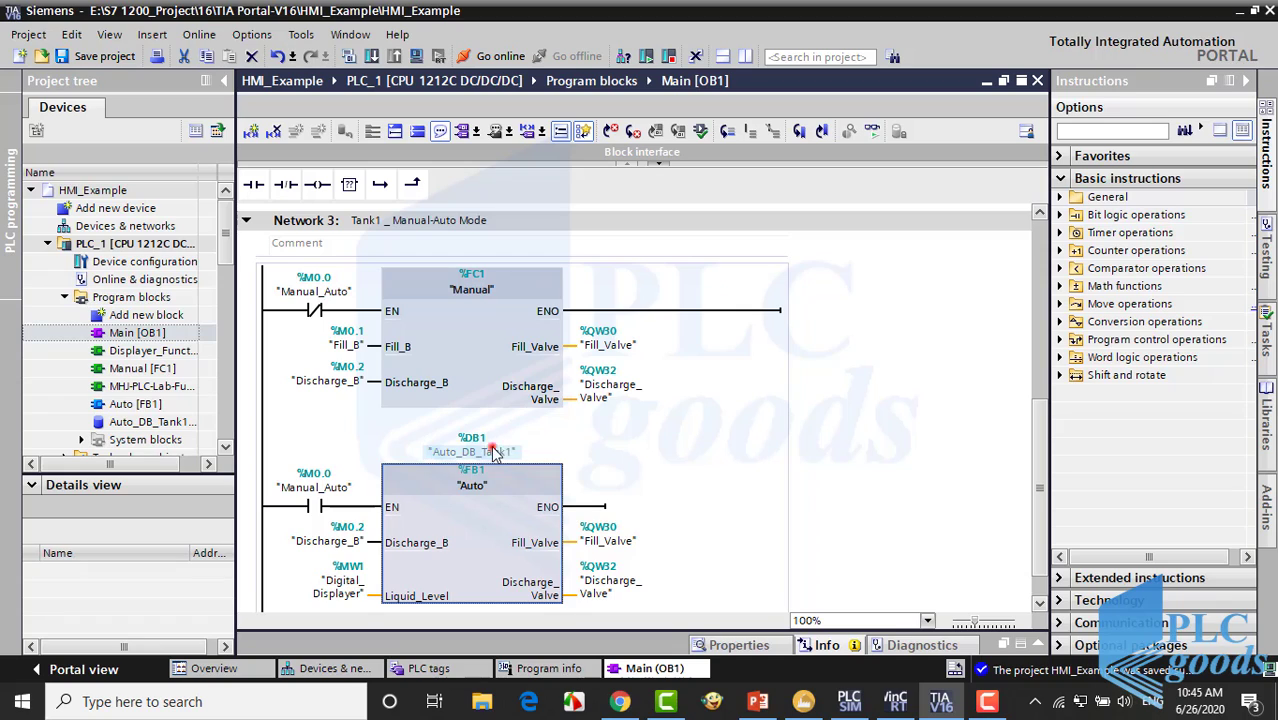
left_click(493, 452)
left_click(143, 426)
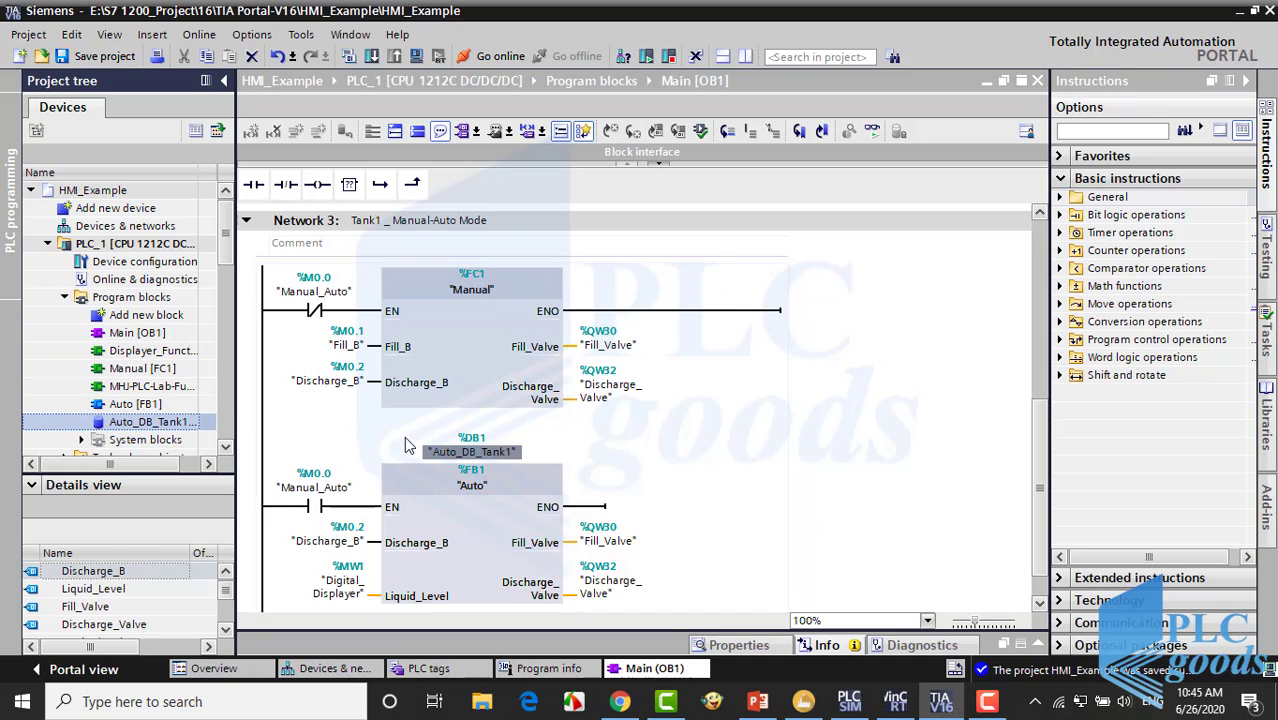
right_click(475, 486)
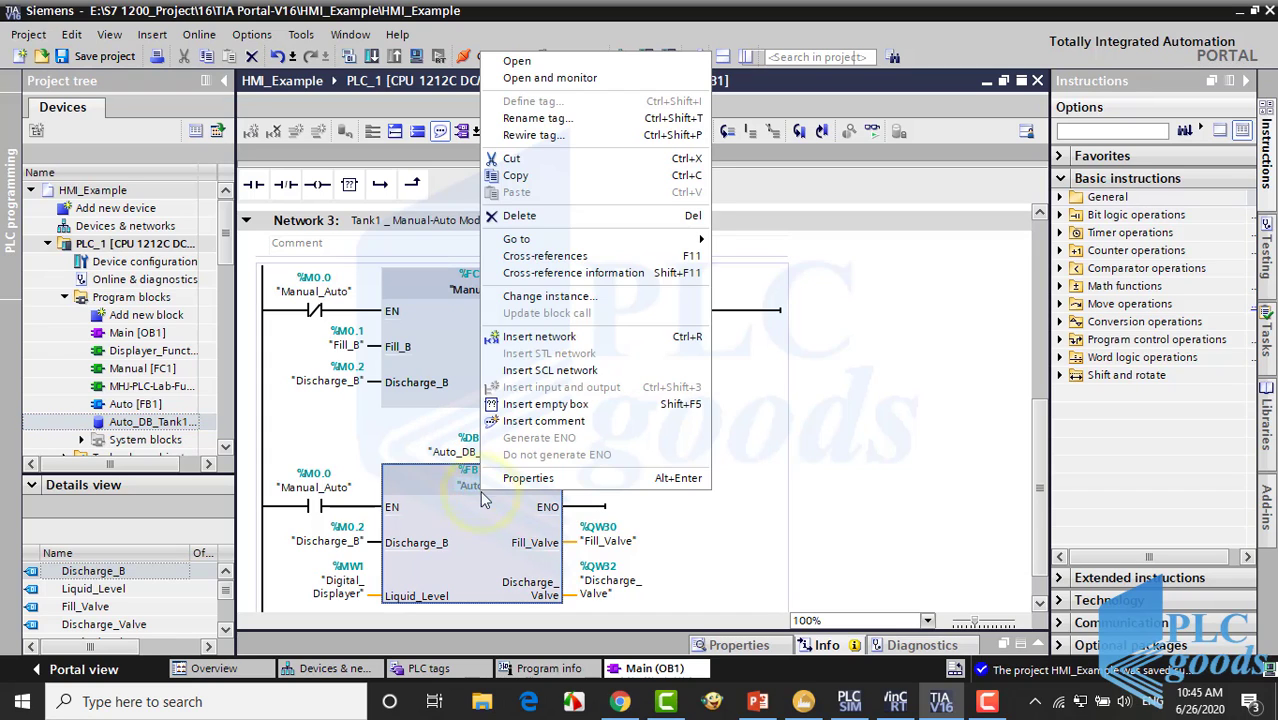
left_click(531, 66)
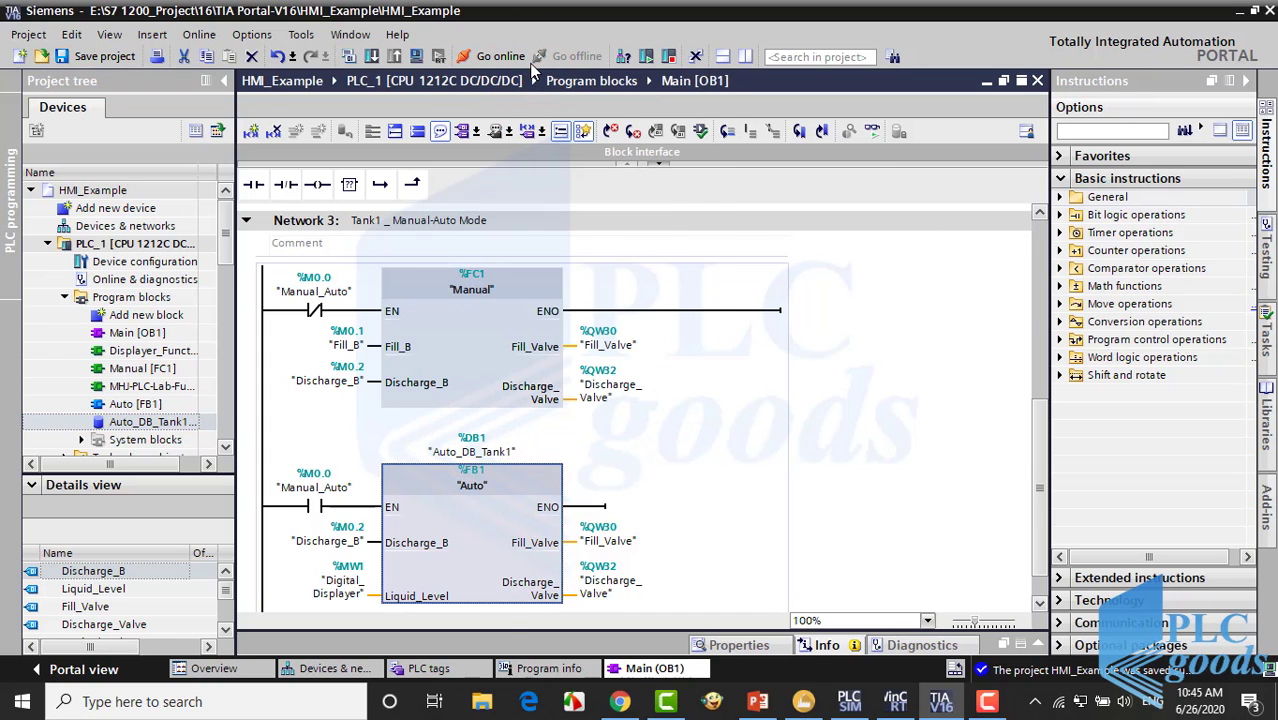
left_click_drag(1040, 495, 1046, 360)
scroll(1046, 366, "down", 1)
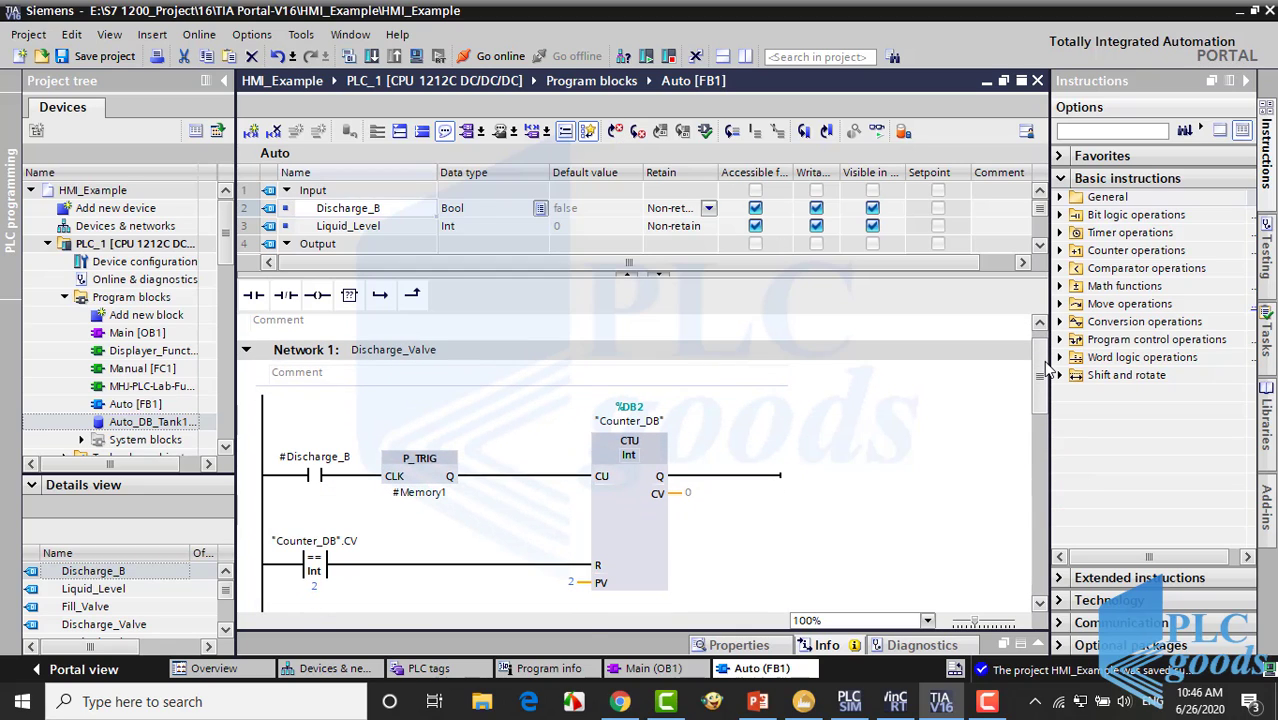
left_click(905, 450)
scroll(1040, 400, "down", 2)
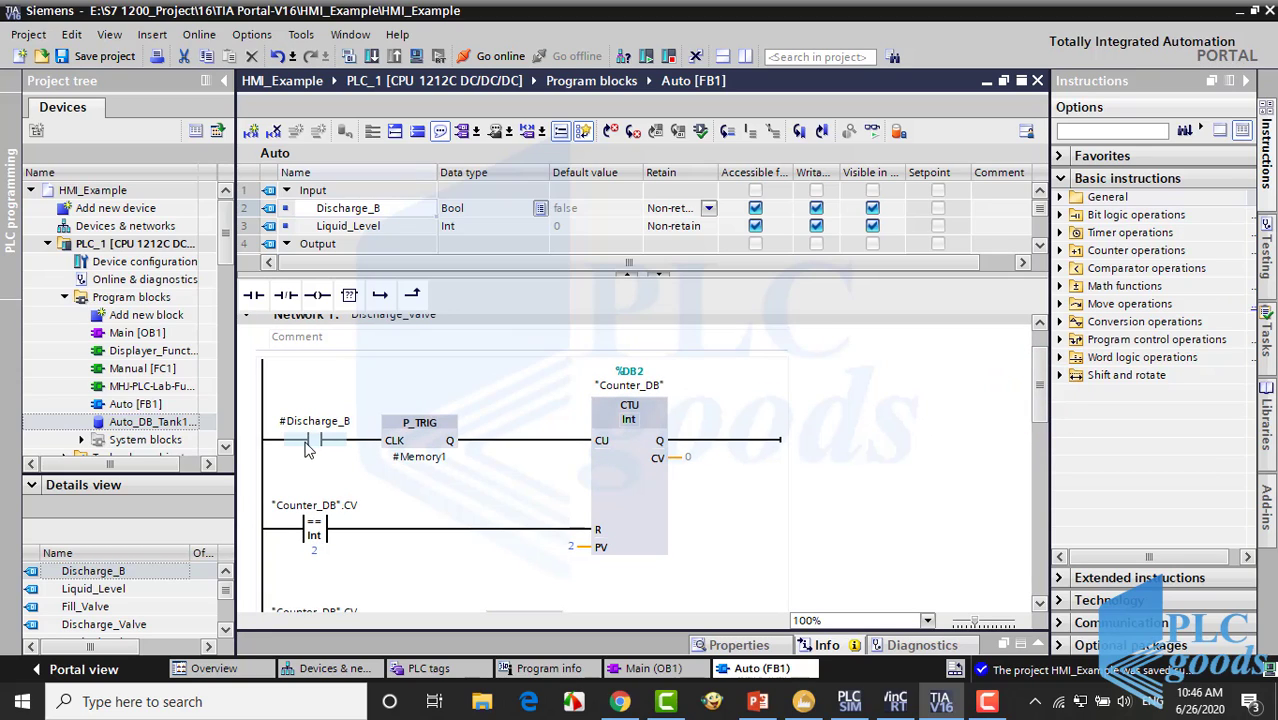
left_click(310, 442)
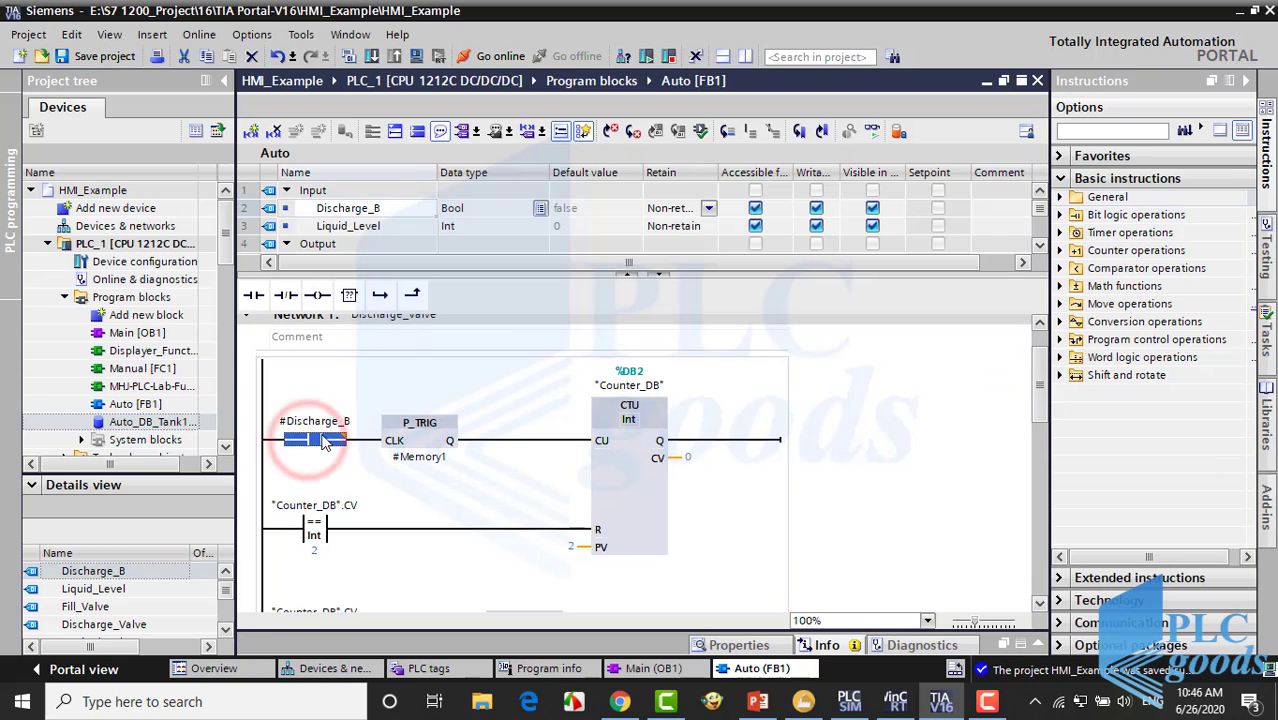
left_click(632, 420)
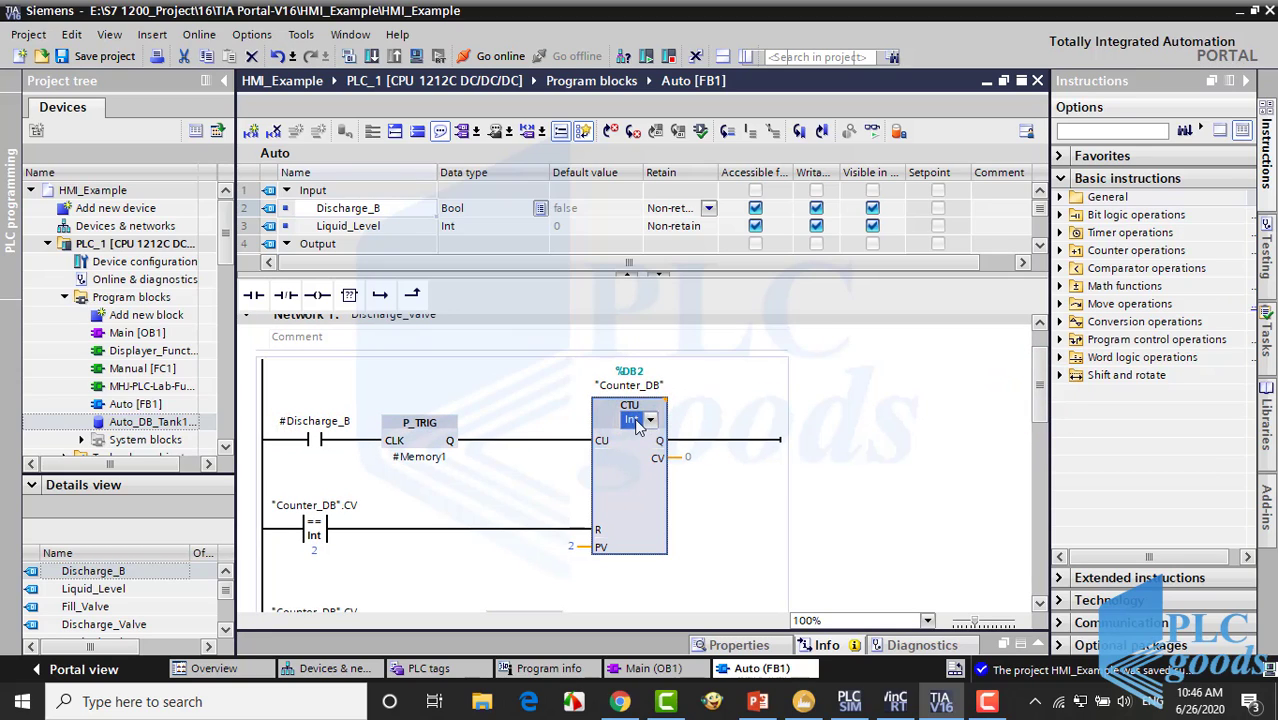
double_click(689, 460)
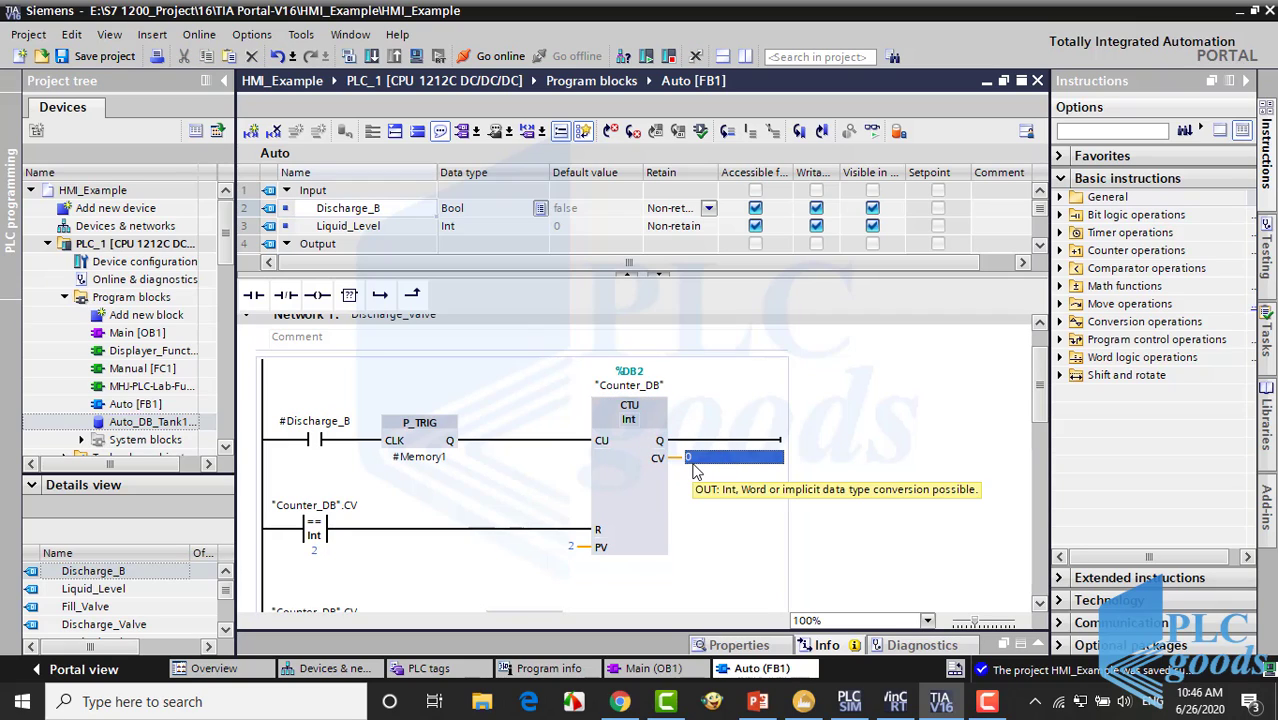
double_click(314, 550)
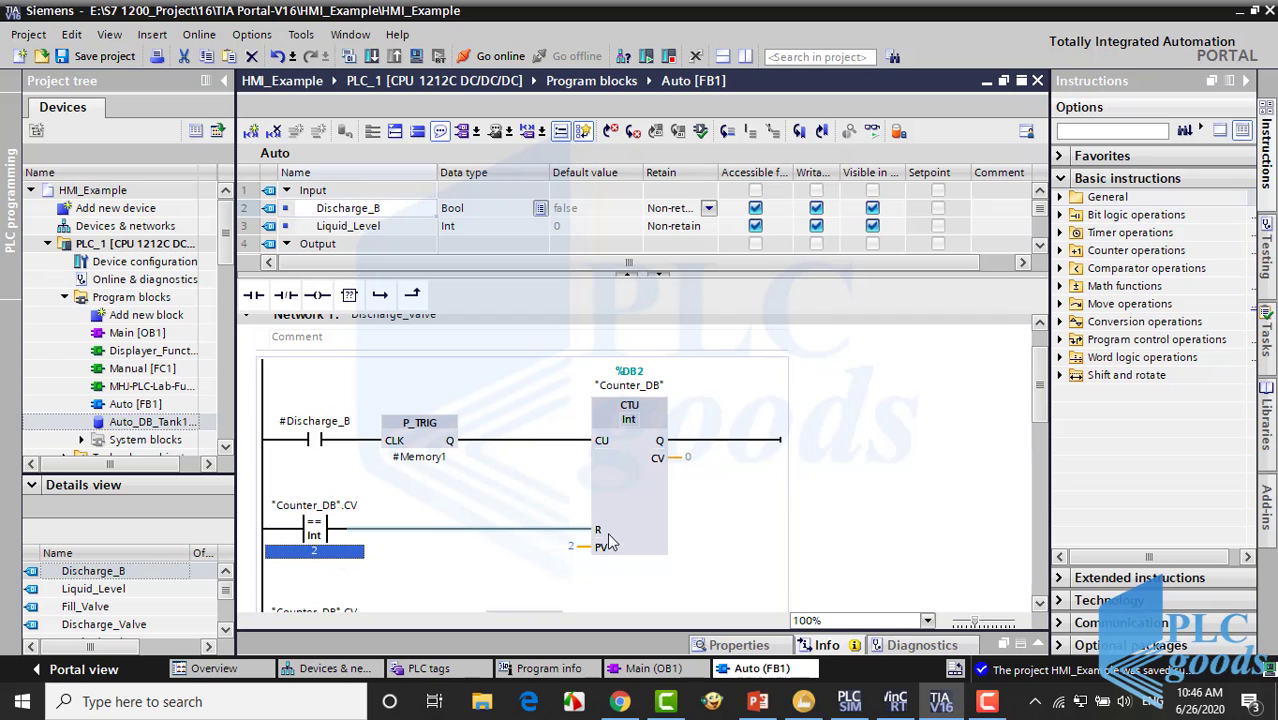
left_click_drag(1047, 387, 1041, 438)
left_click(313, 449)
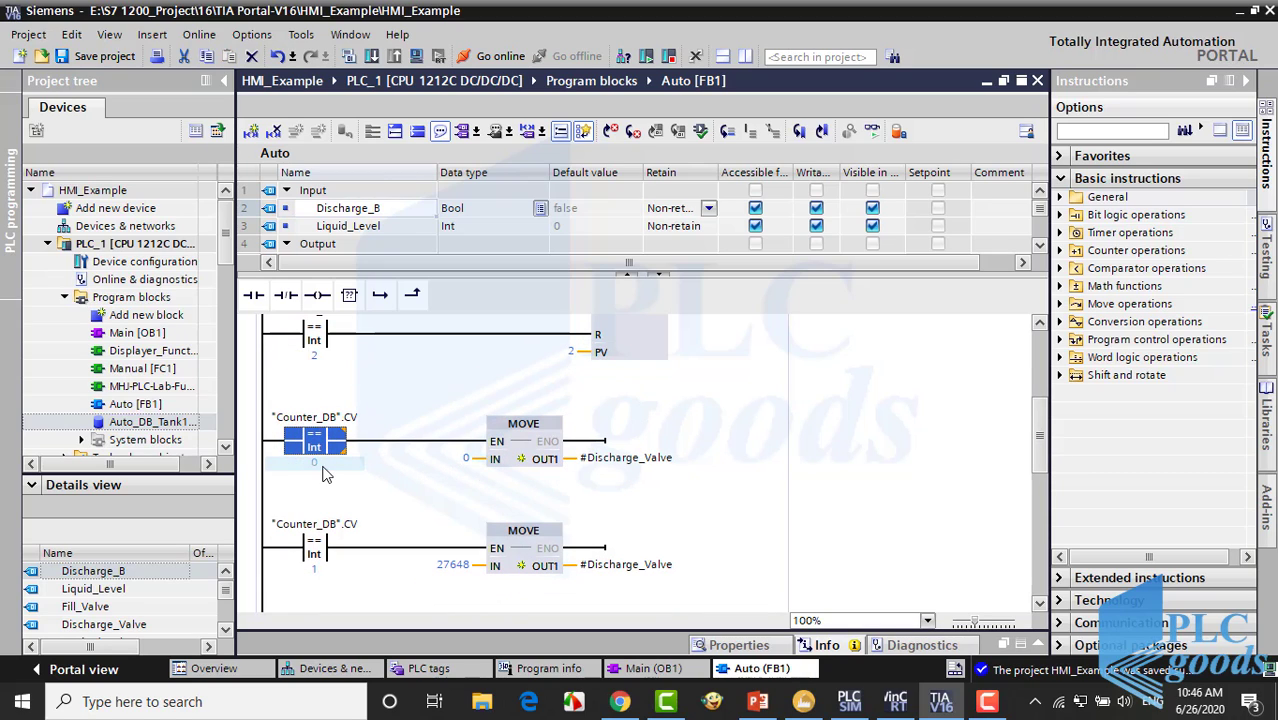
left_click(630, 465)
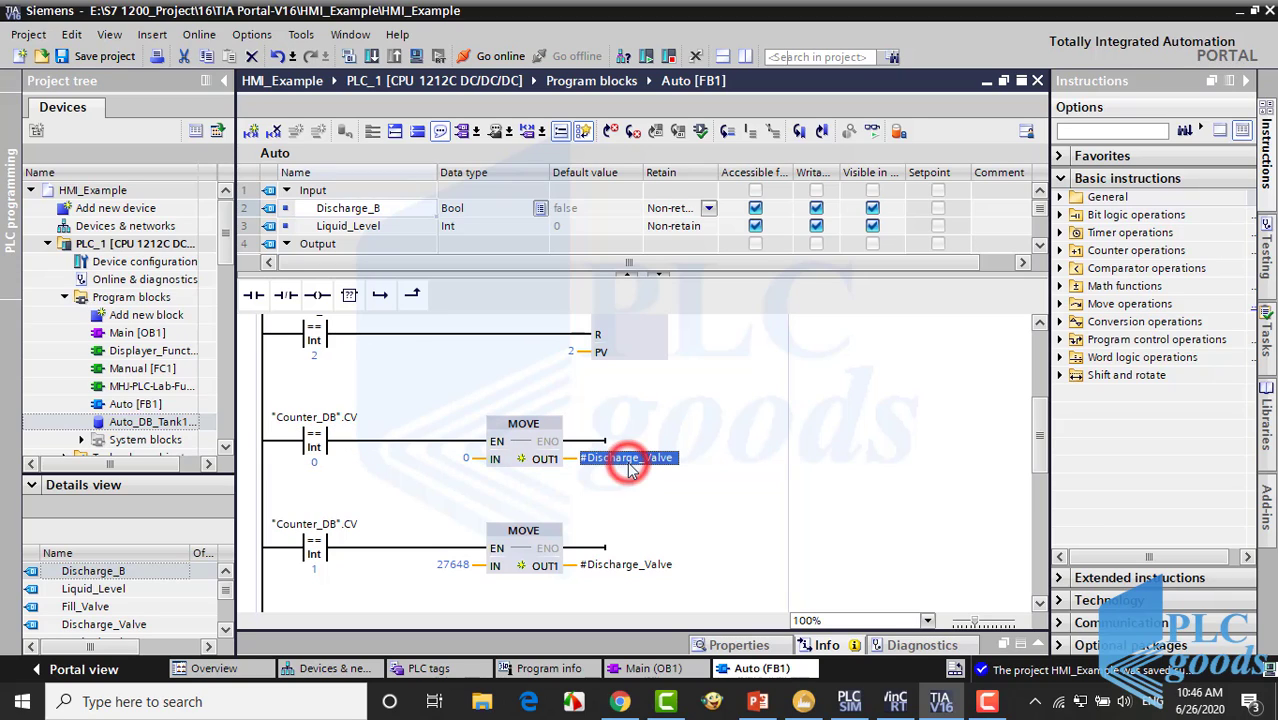
left_click(315, 561)
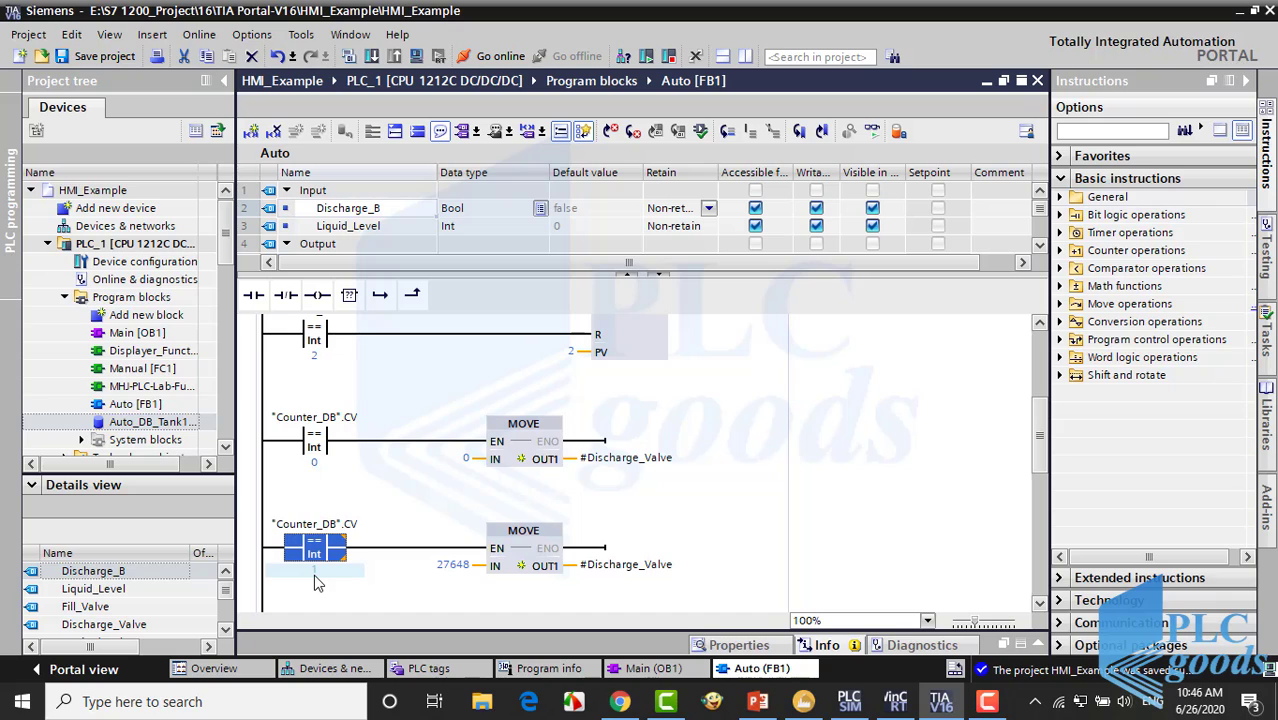
left_click(425, 567)
left_click(445, 566)
left_click(622, 567)
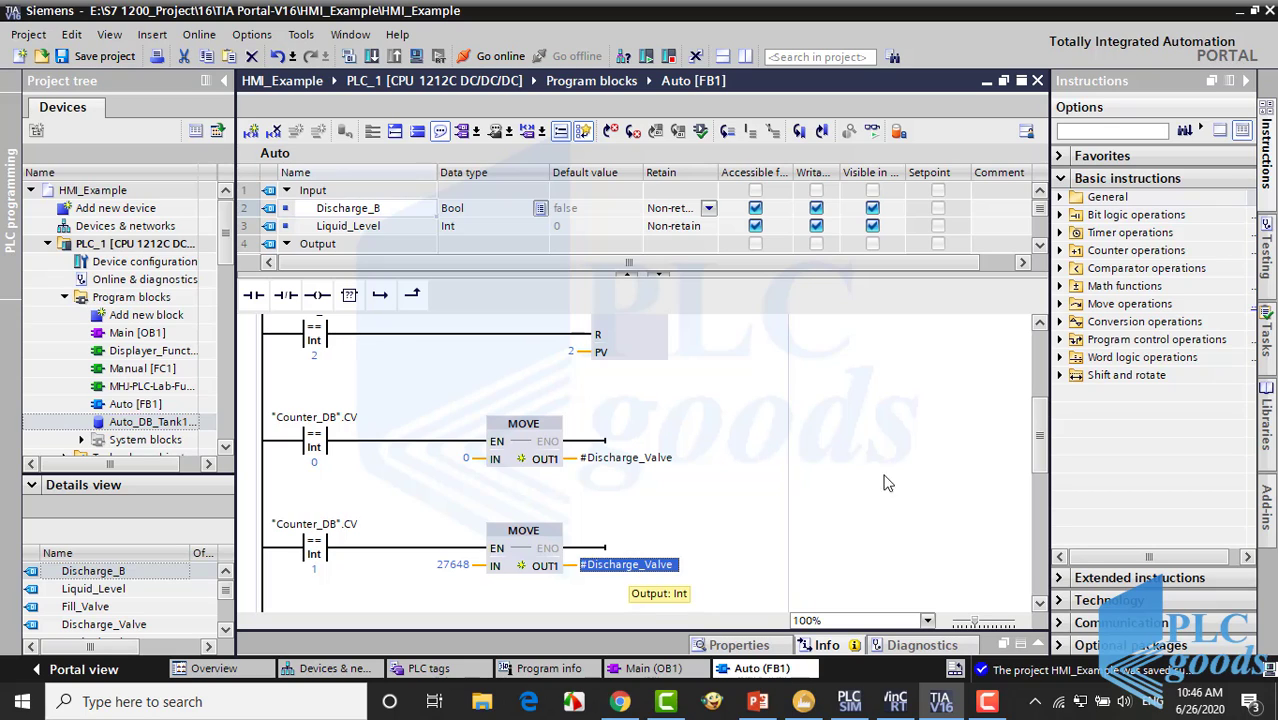
left_click_drag(1040, 450, 1027, 524)
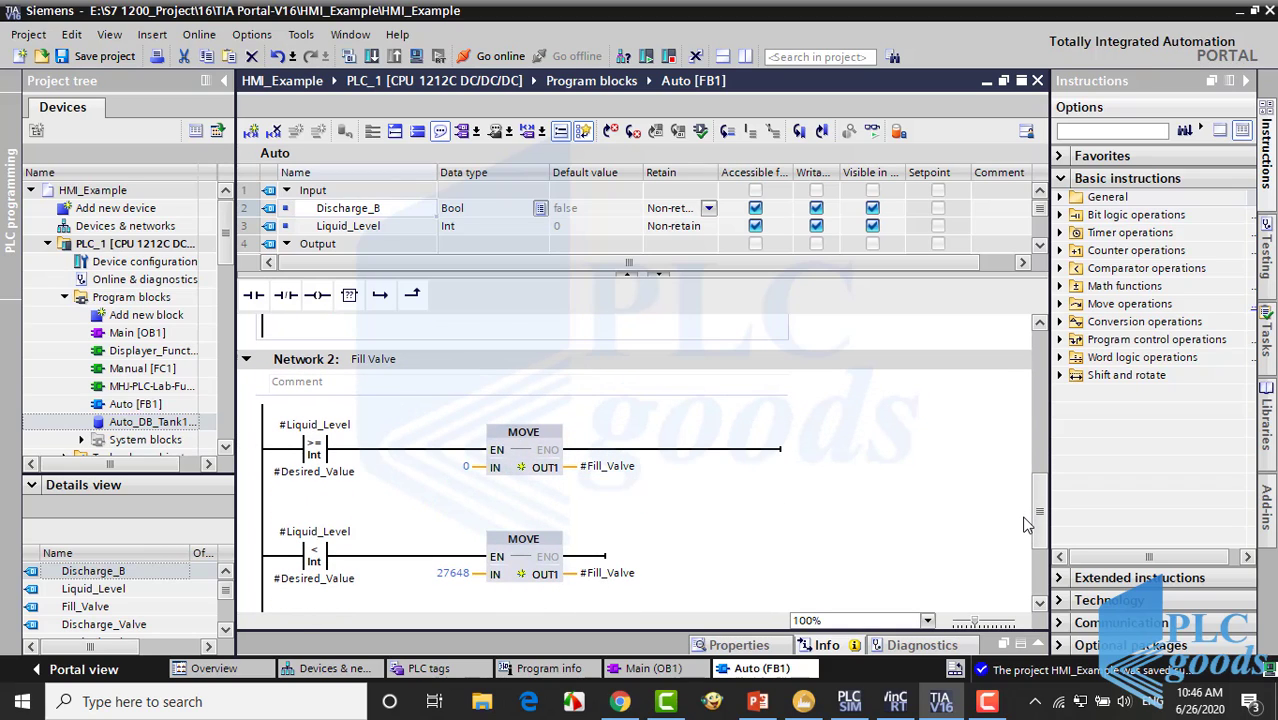
left_click(366, 369)
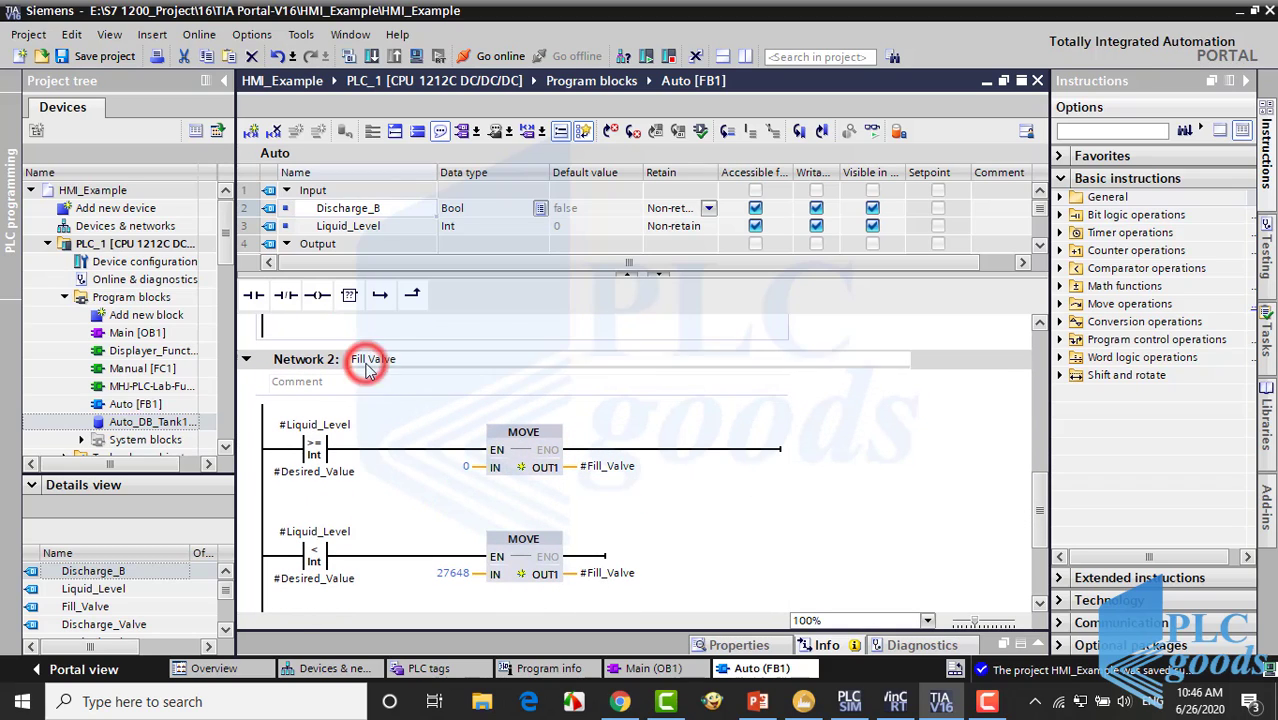
left_click(298, 434)
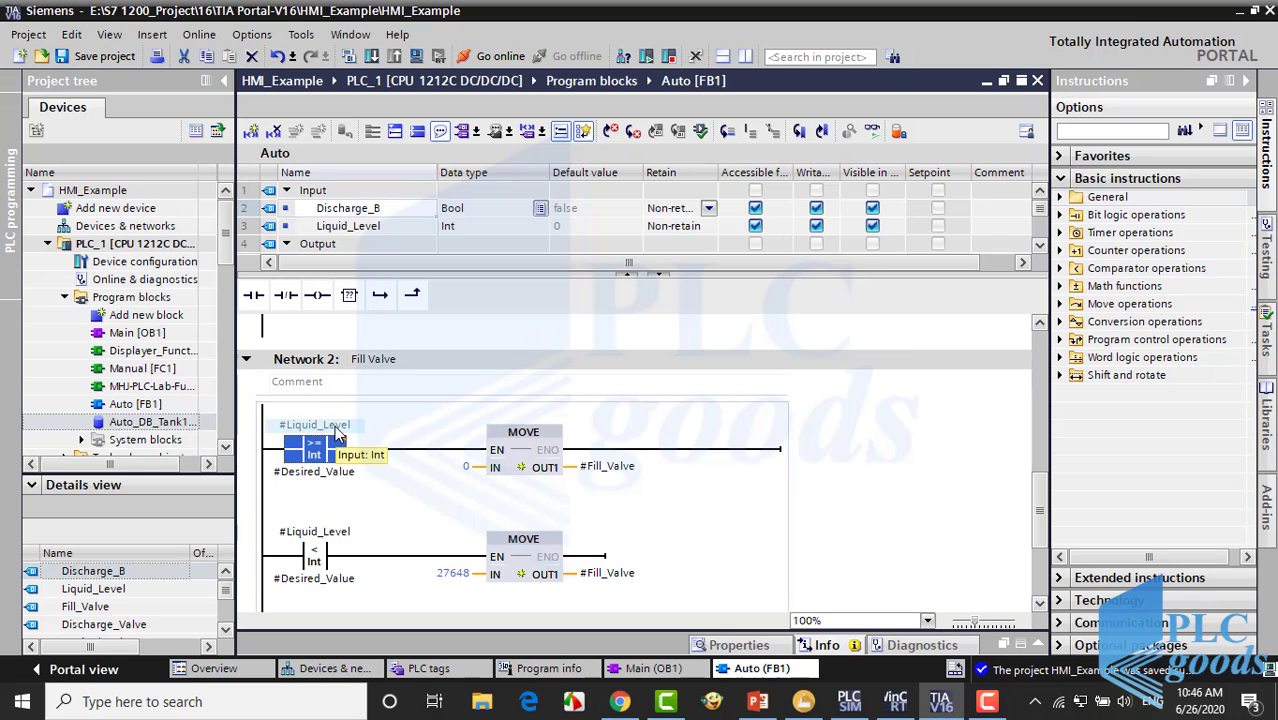
left_click(314, 471)
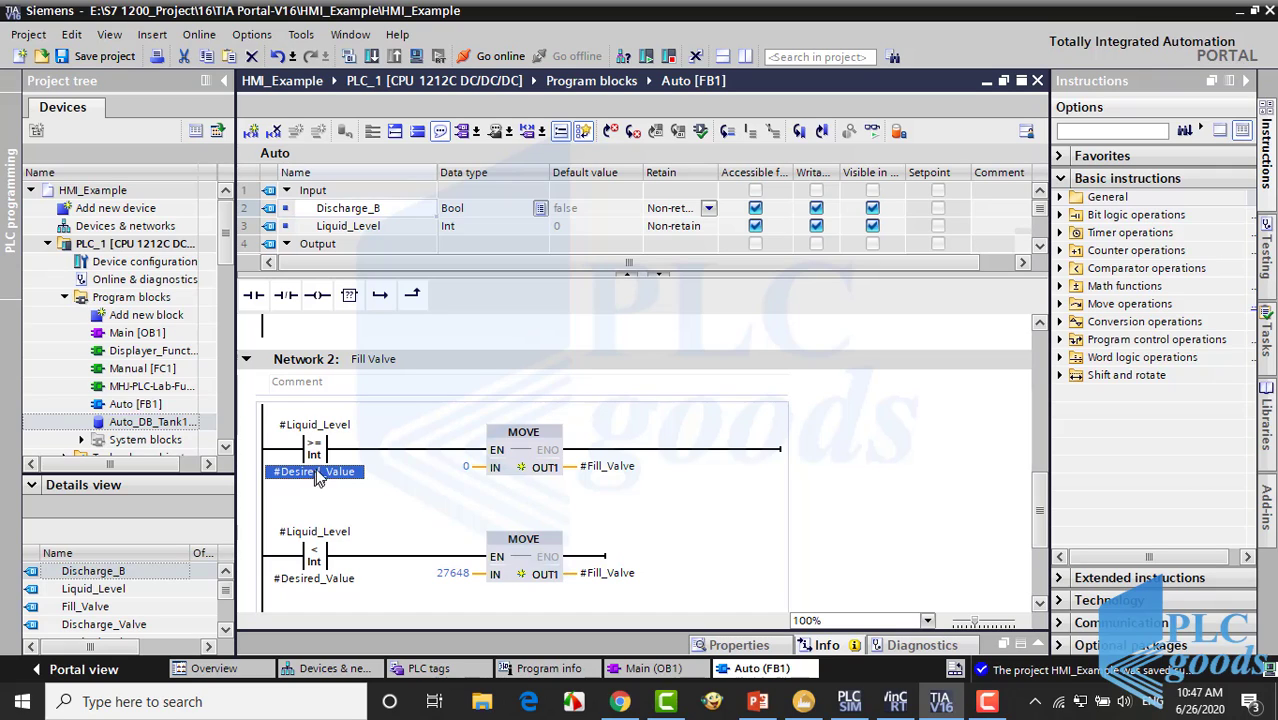
left_click(1039, 246)
left_click(1039, 246)
left_click(1039, 246)
left_click(1039, 246)
left_click(1039, 246)
left_click(1039, 246)
left_click(1039, 246)
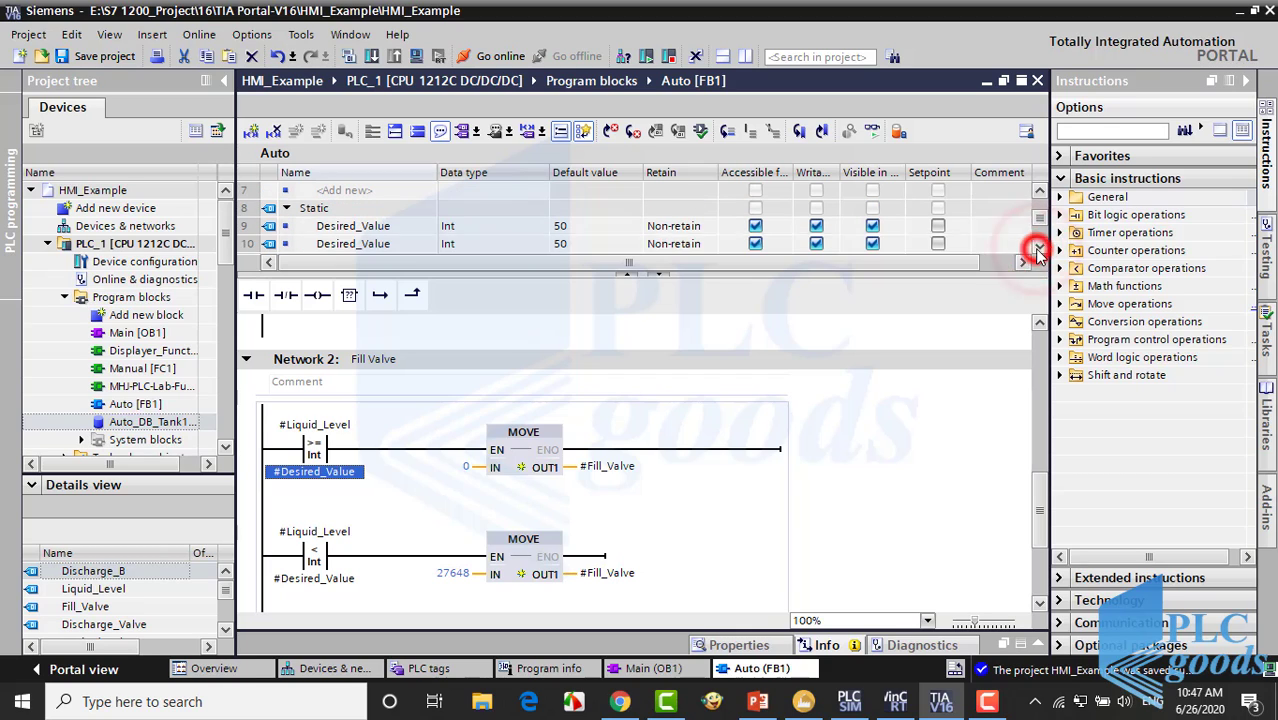
left_click(345, 228)
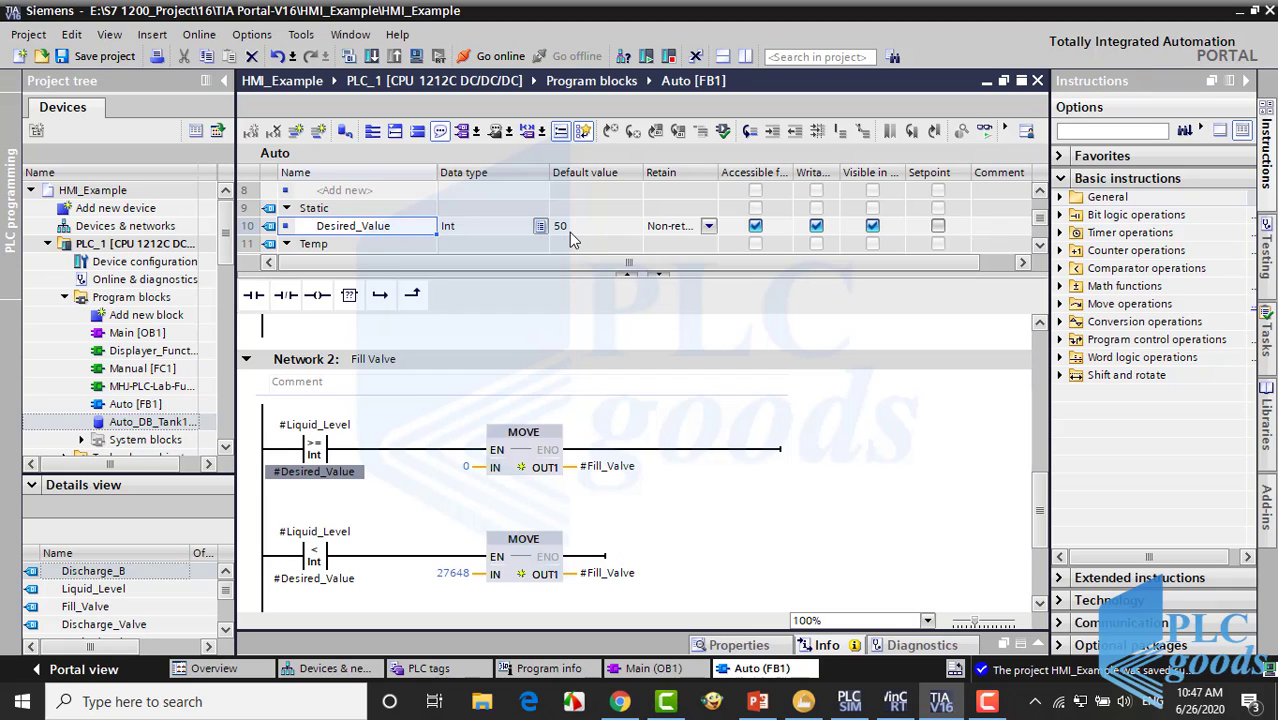
left_click(340, 427)
left_click(314, 471)
left_click(455, 468)
left_click(603, 472)
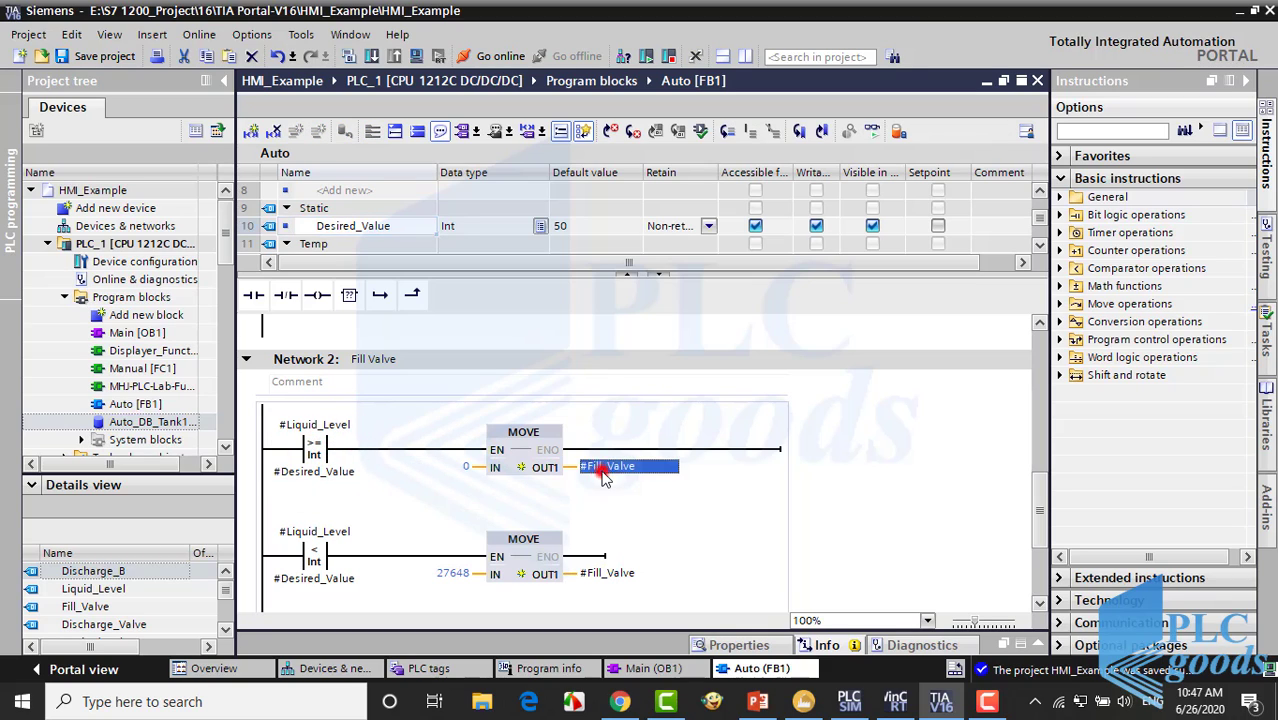
left_click(314, 532)
left_click(312, 580)
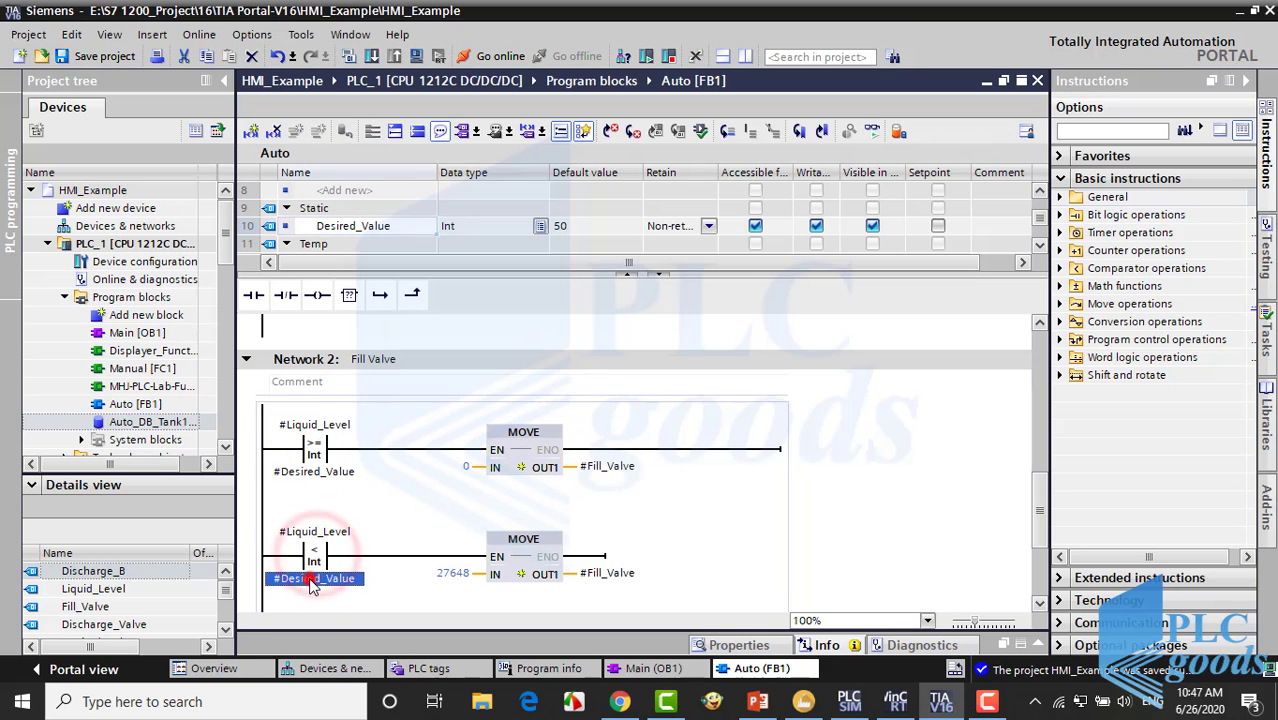
left_click(445, 574)
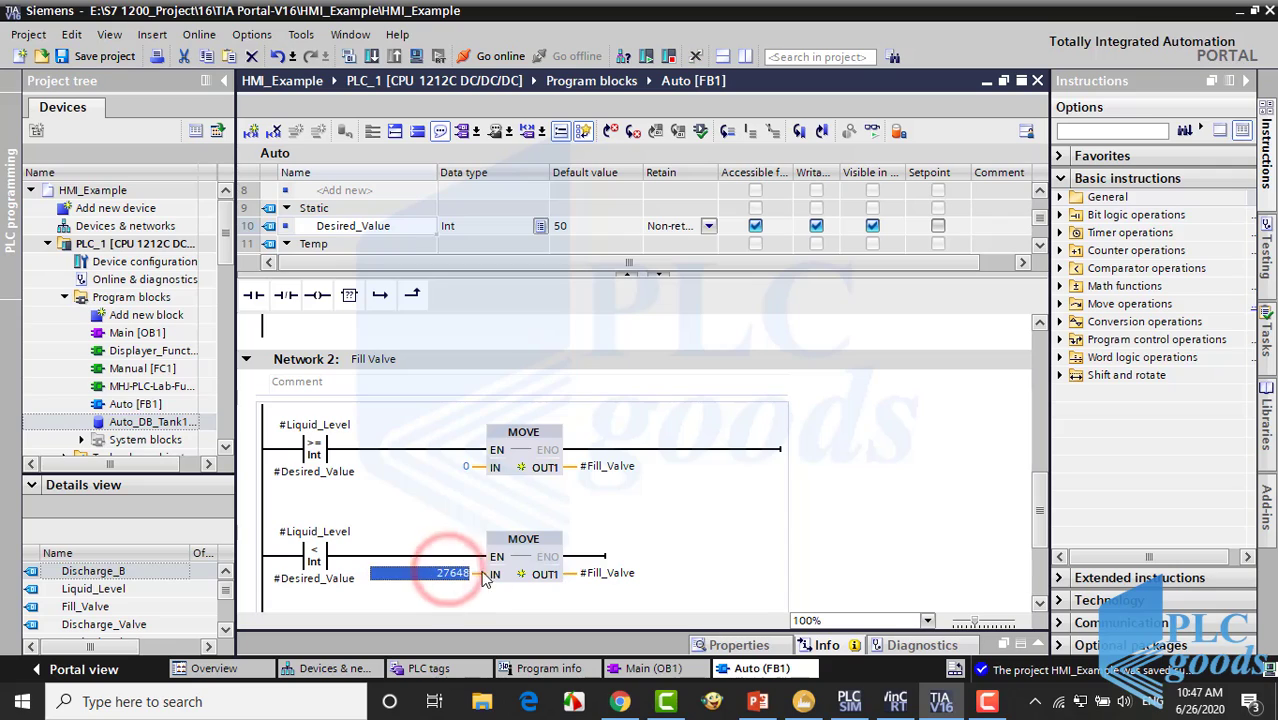
left_click(603, 580)
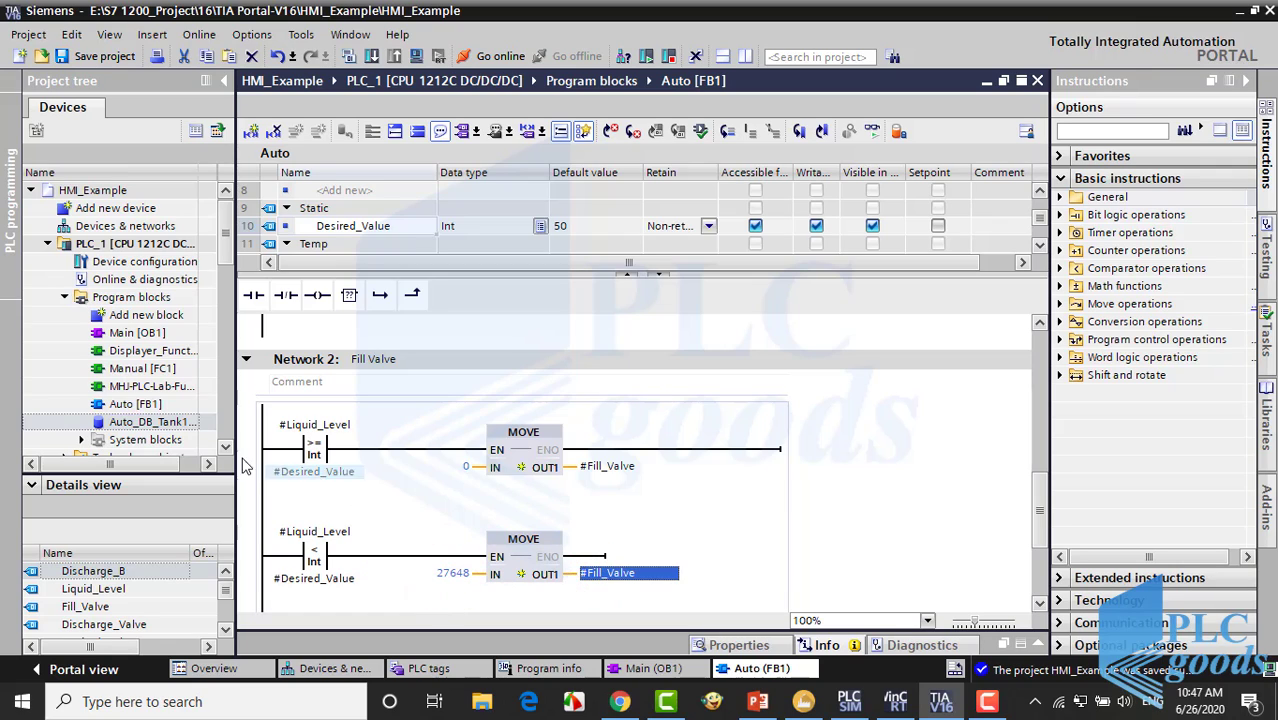
left_click(170, 428)
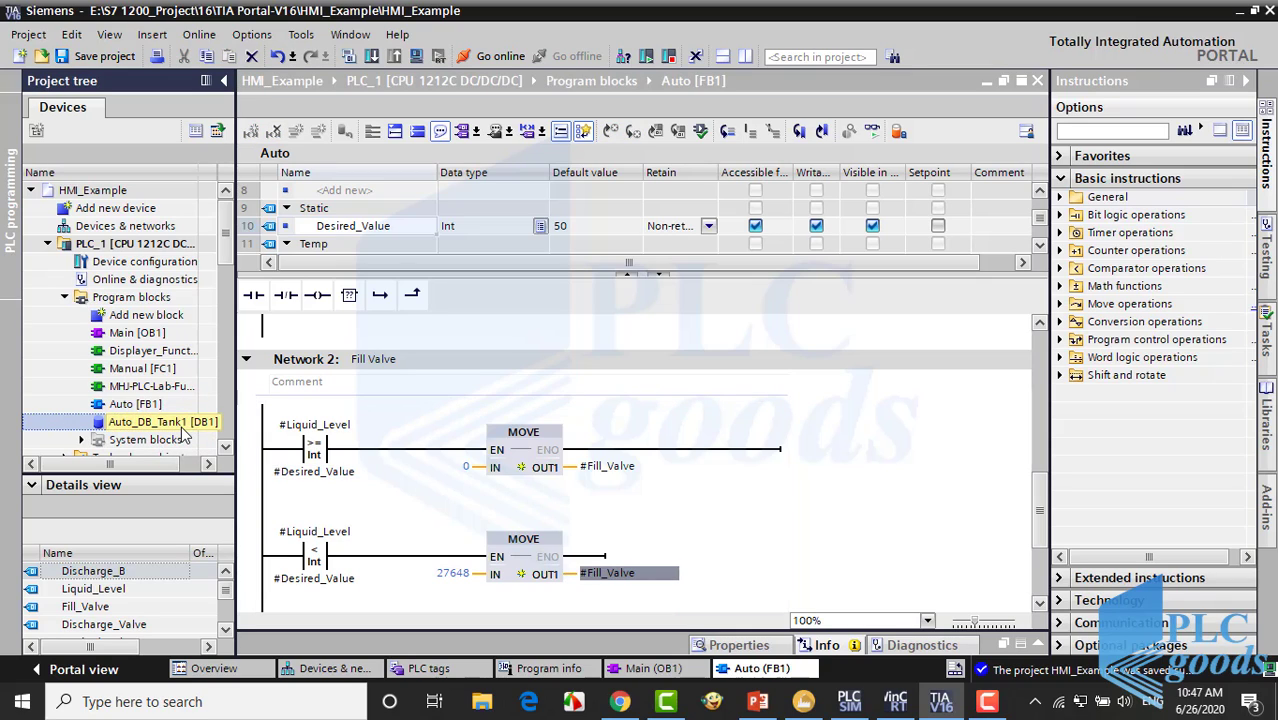
Close Auto [FB1] and open Main_Screen from HMI_1 > Screens, showing the Tank 1 and Tank 2 buttons.
left_click(1035, 82)
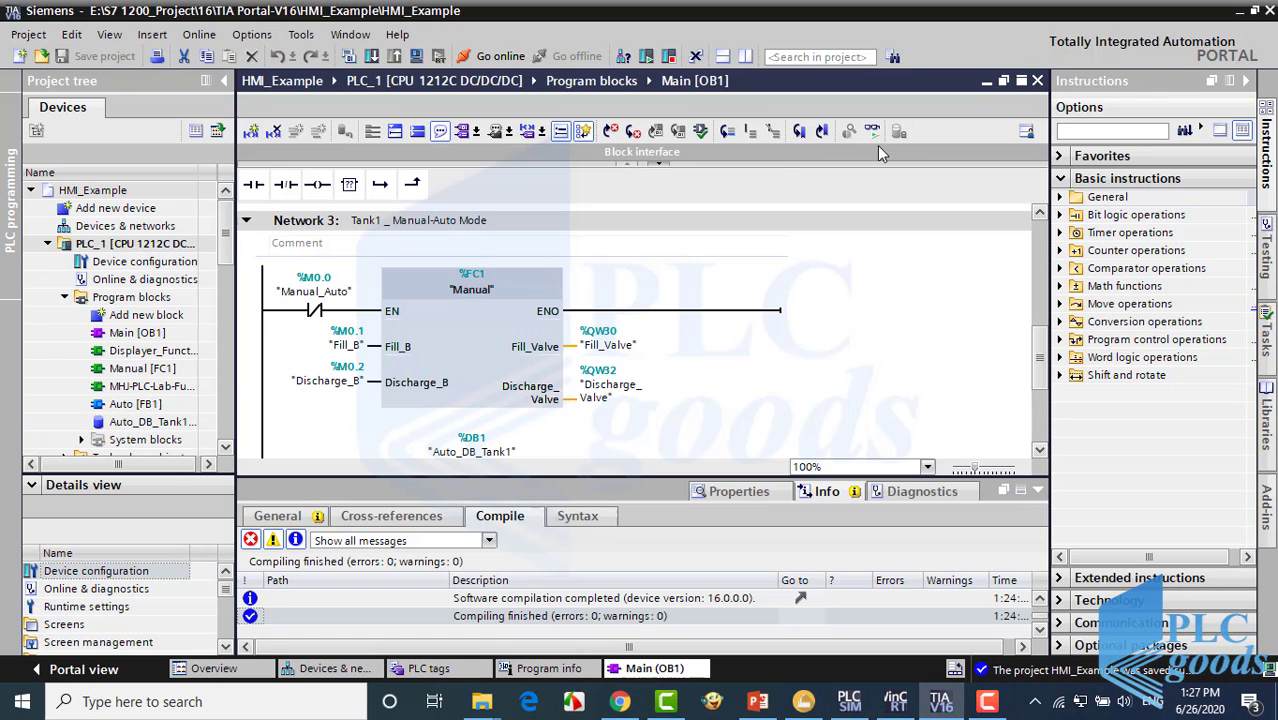
left_click_drag(224, 245, 222, 354)
scroll(100, 397, "down", 1)
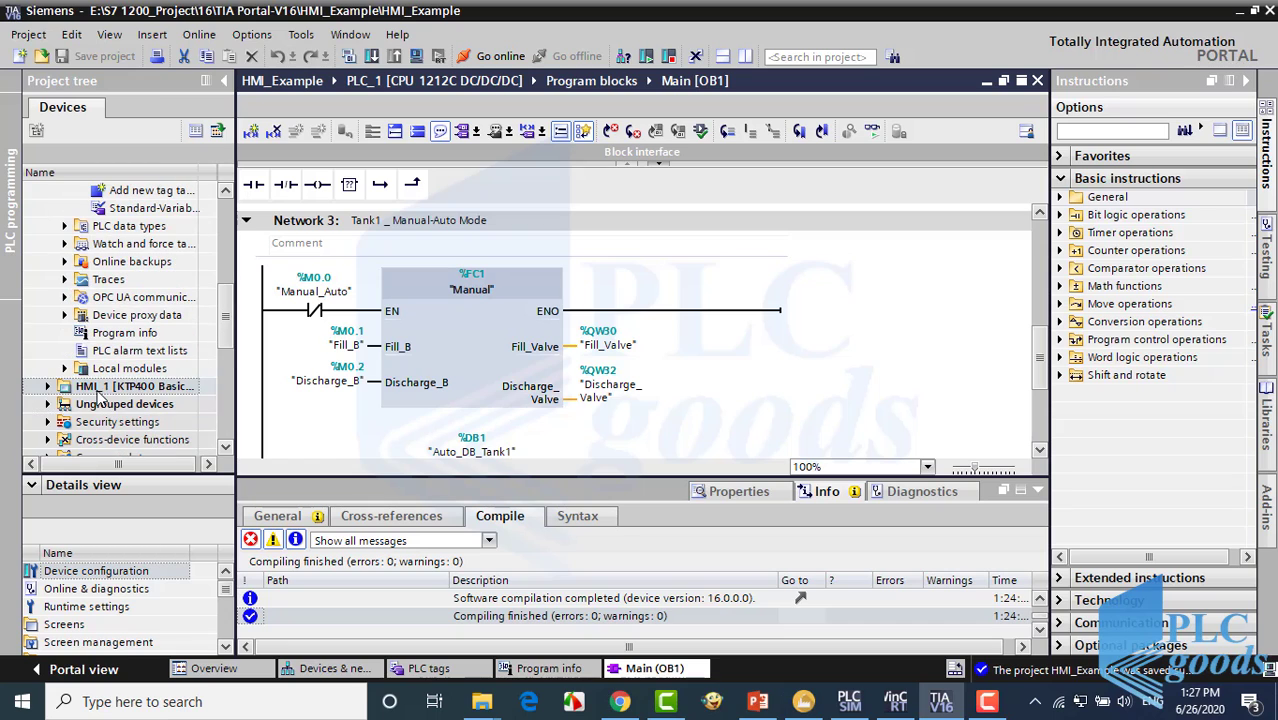
left_click(47, 386)
left_click(222, 350)
scroll(220, 350, "down", 5)
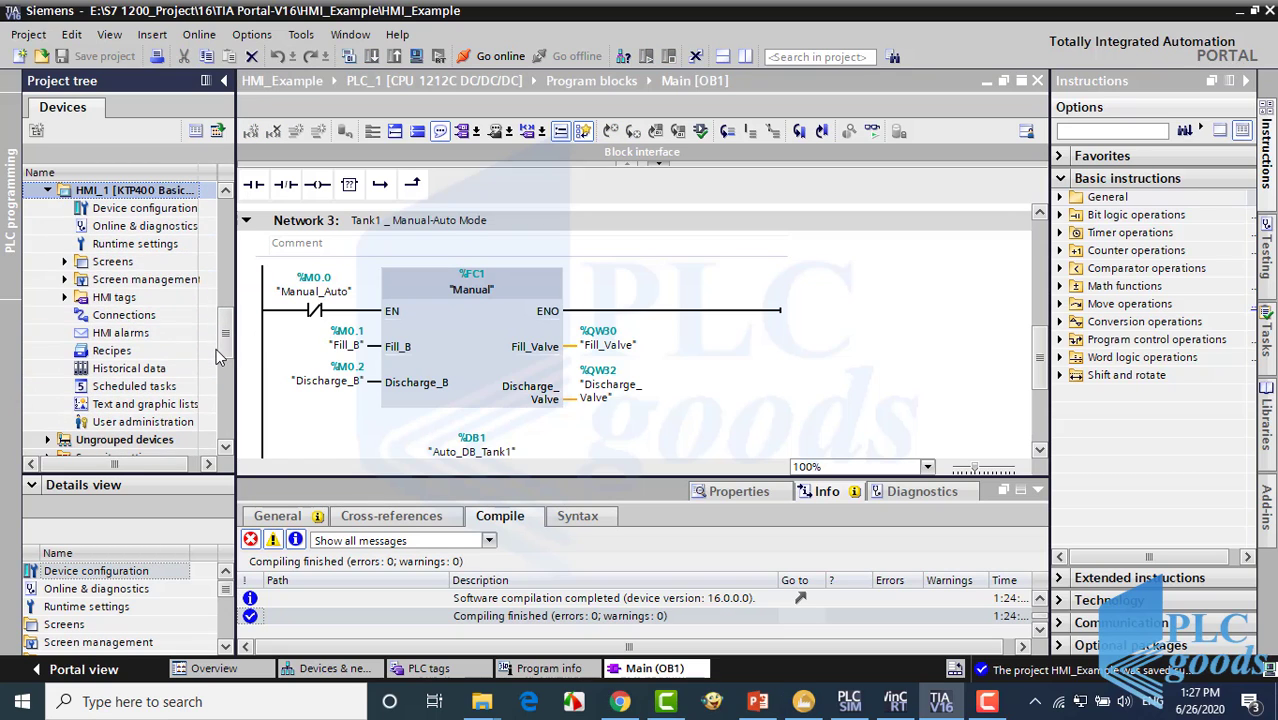
left_click(64, 261)
left_click(113, 264)
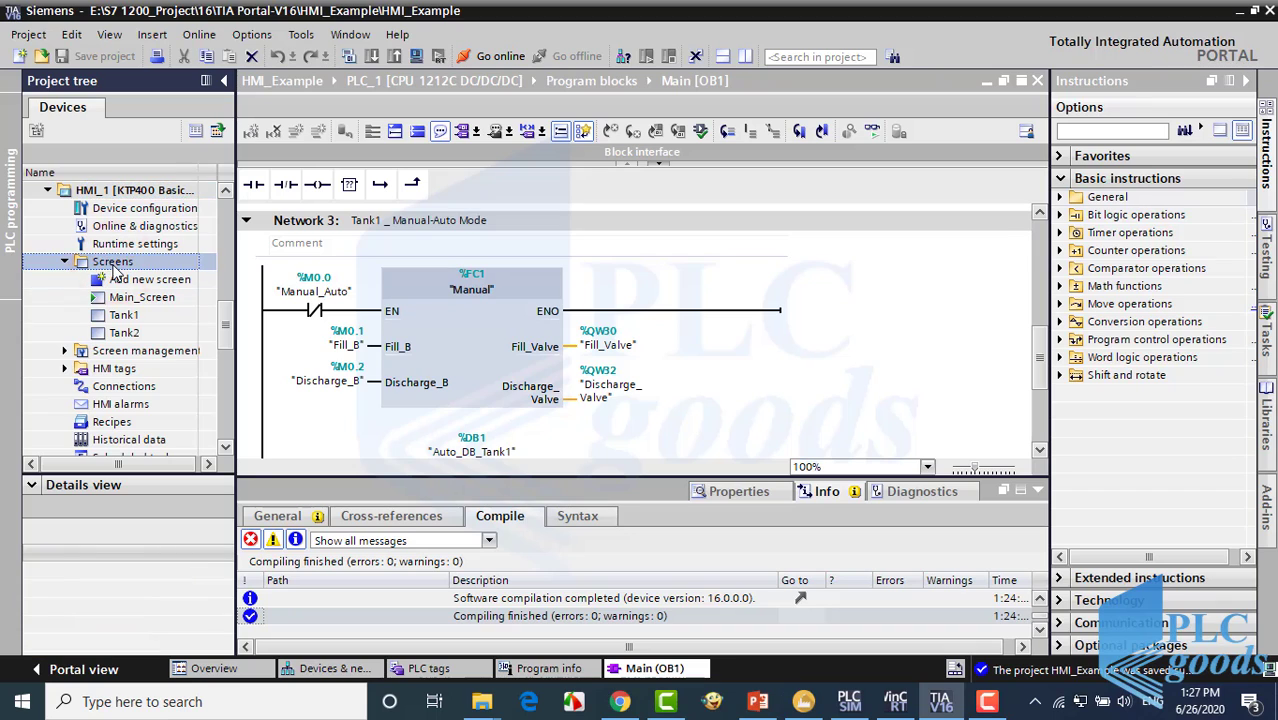
double_click(113, 300)
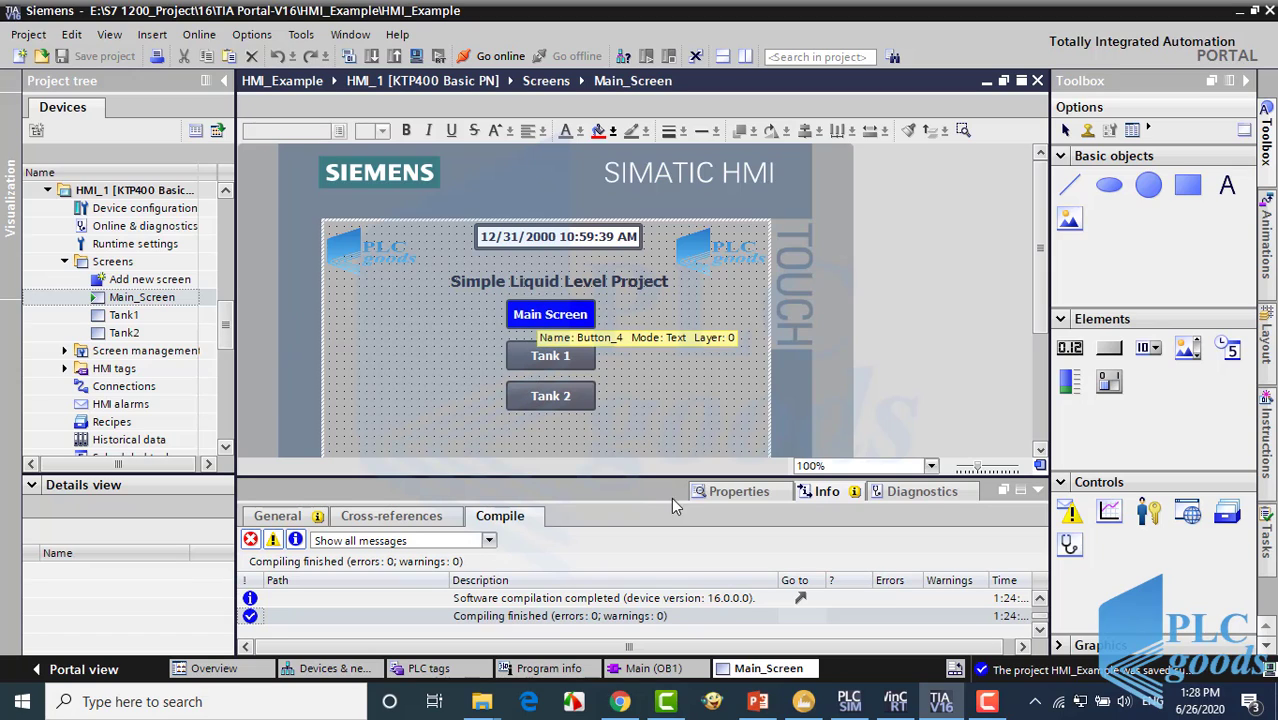
Test the running HMI's navigation between the Main, Tank 1 and Tank 2 screens.
left_click(895, 703)
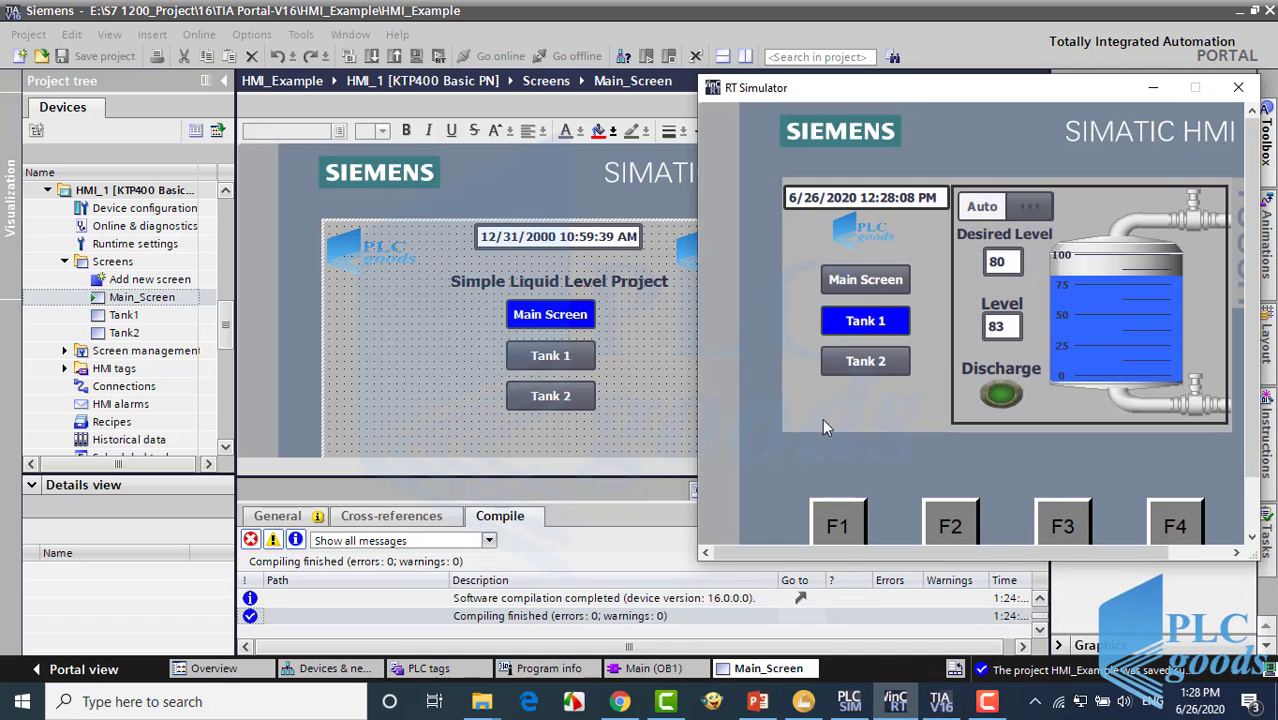
left_click(862, 280)
left_click(998, 318)
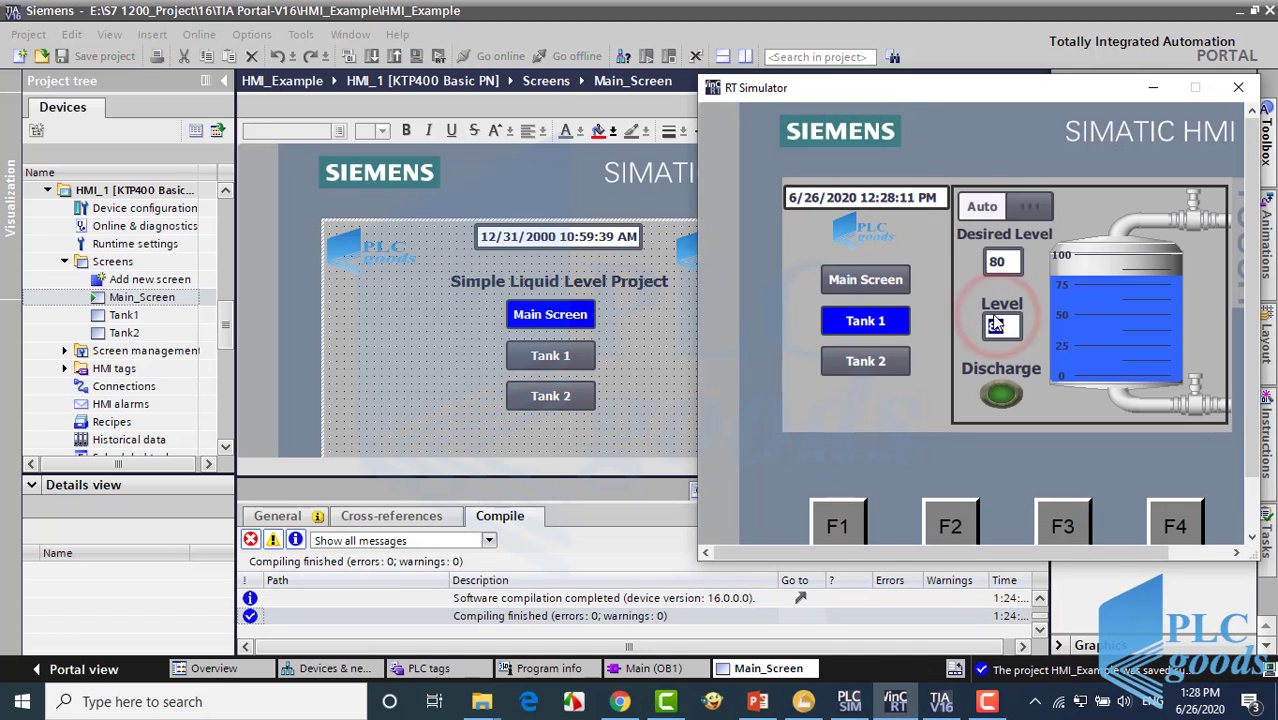
left_click(878, 368)
left_click(875, 281)
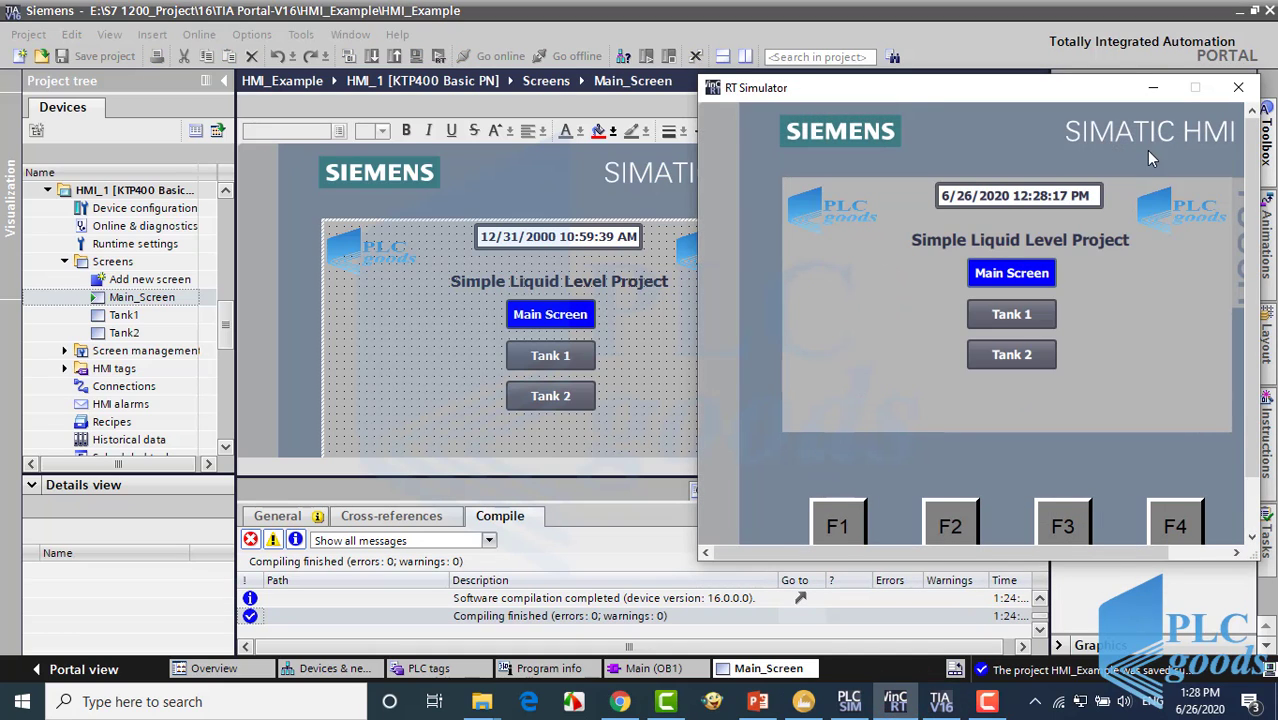
left_click(1152, 88)
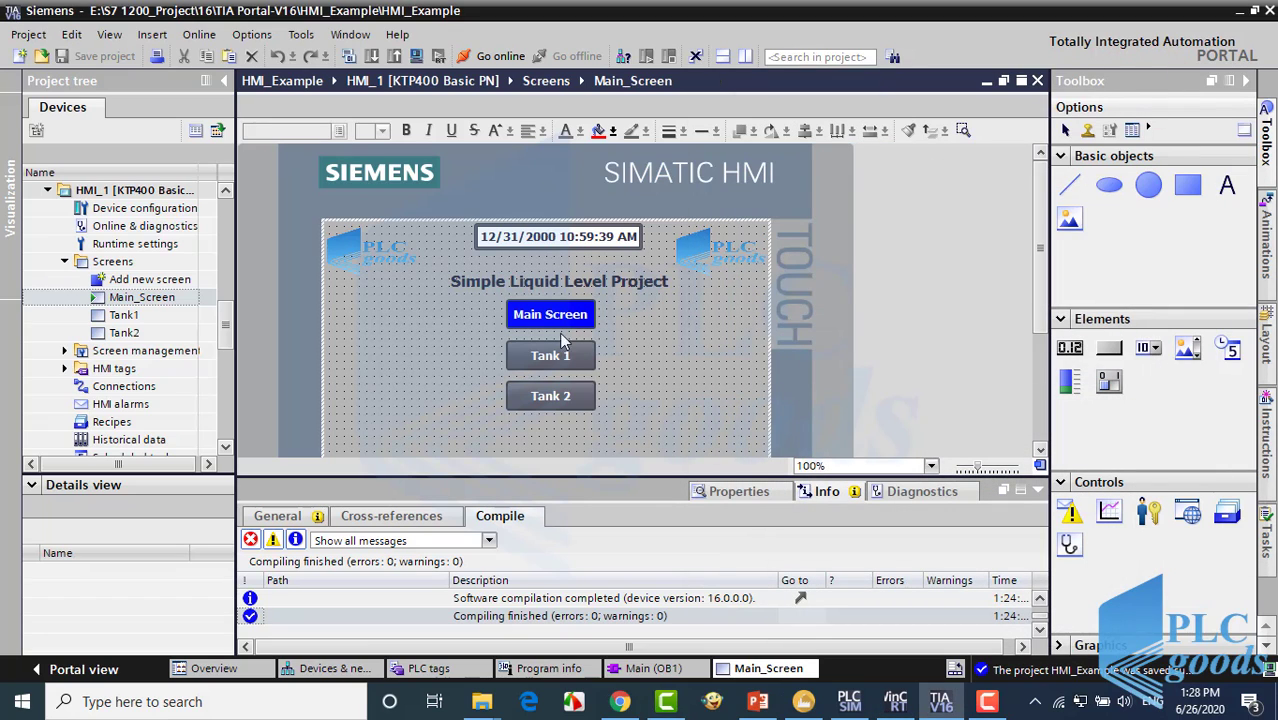
Remove the existing ActivateScreen function from the Main Screen button's Click event.
left_click(557, 317)
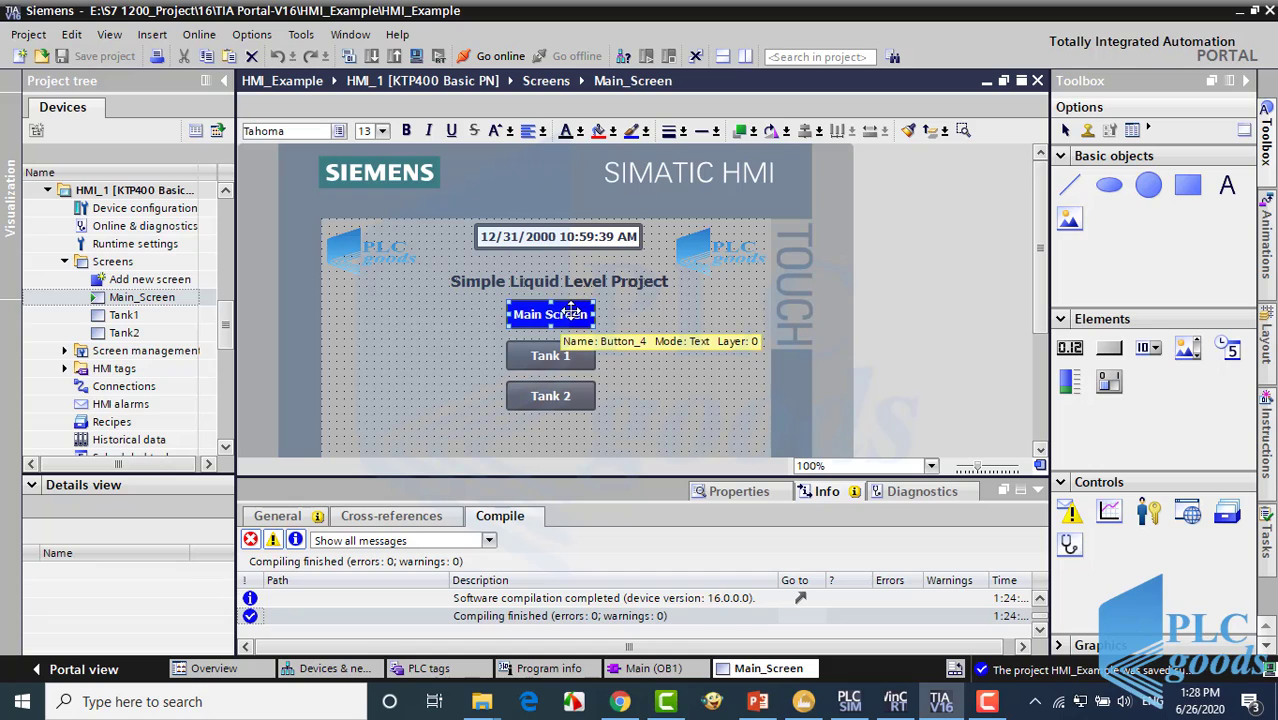
left_click(735, 493)
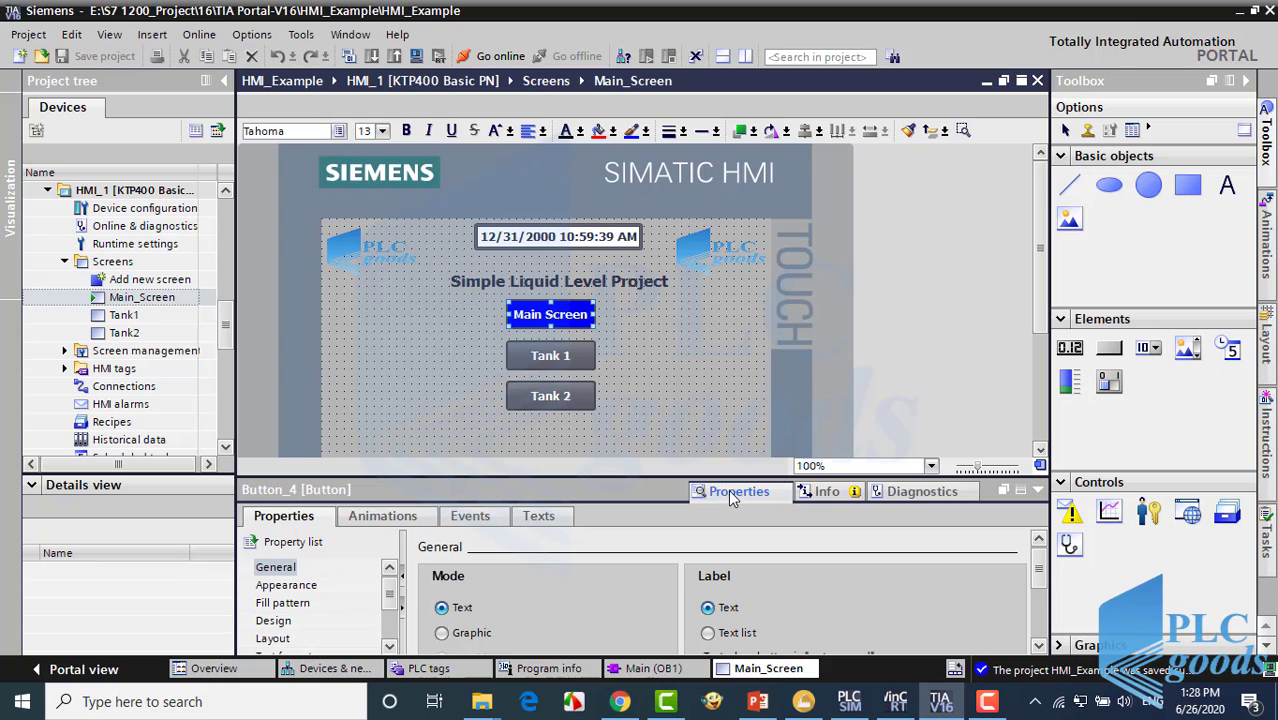
left_click(474, 518)
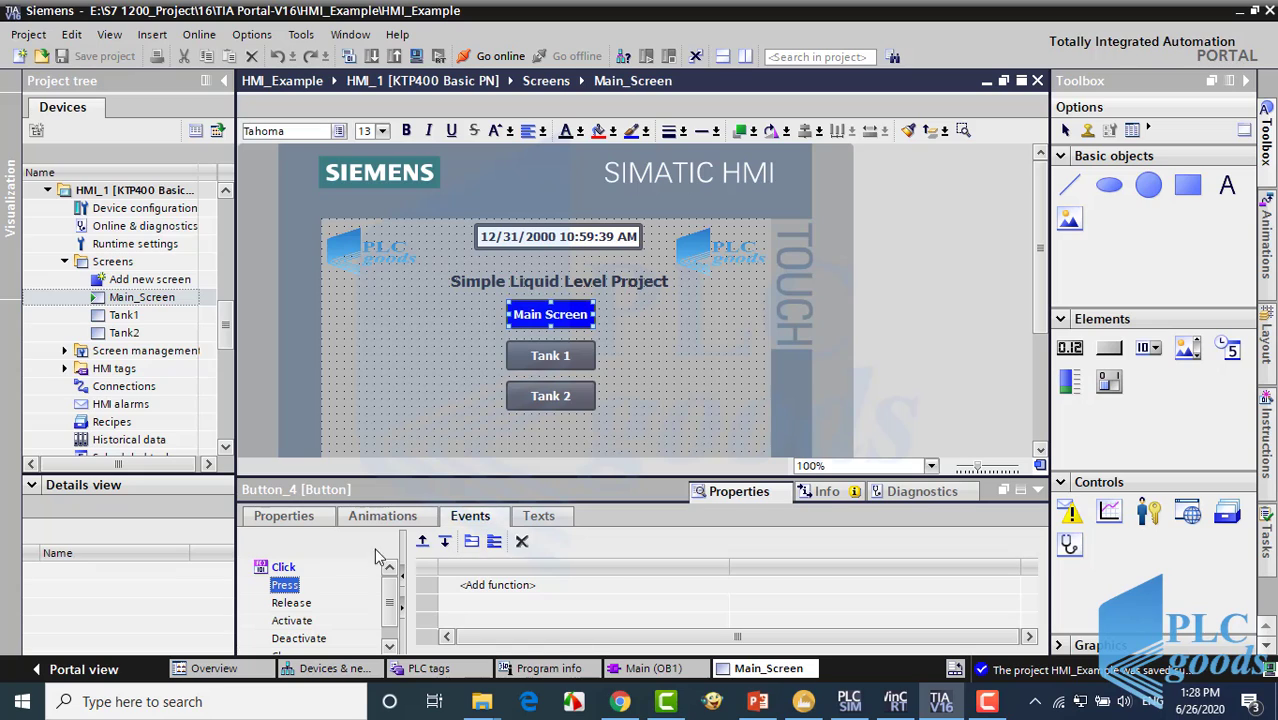
left_click(284, 567)
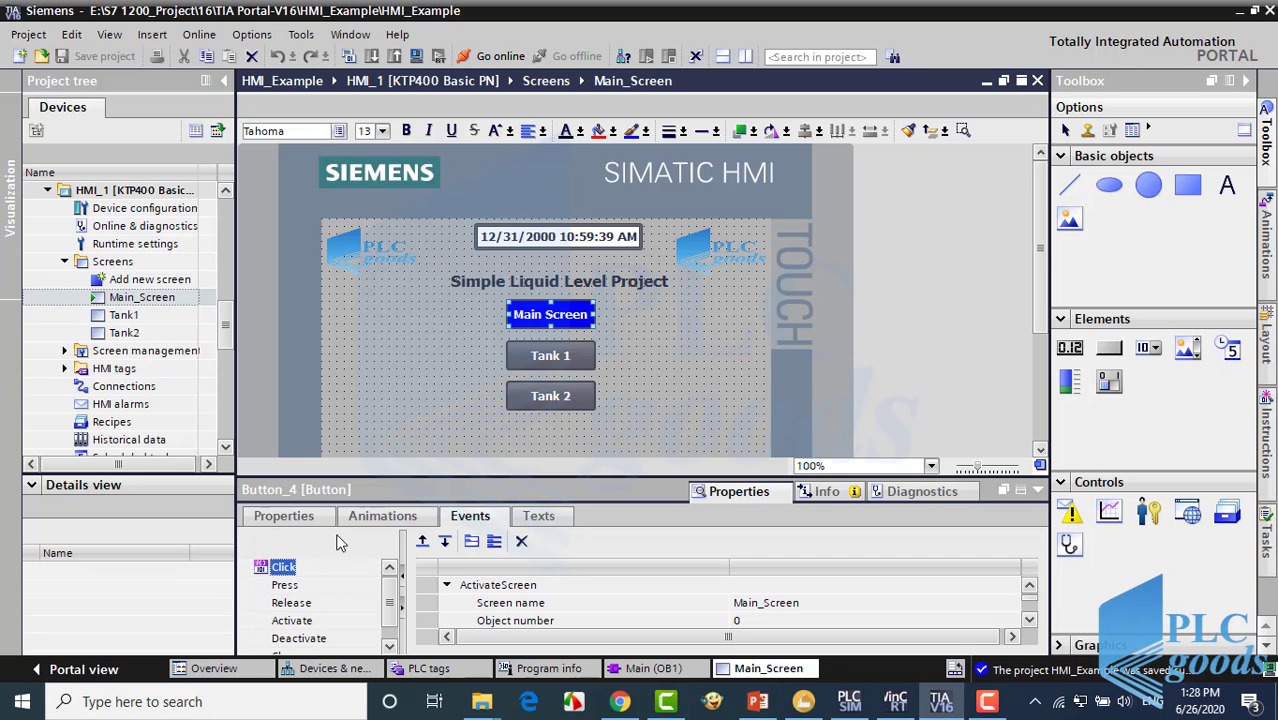
left_click_drag(418, 474, 400, 422)
left_click(493, 530)
left_click(490, 528)
left_click(428, 529)
key("Delete")
Add System functions > Screens > ActivateScreen to the Click event with screen name Main_Screen.
left_click(483, 533)
left_click(483, 533)
left_click(1010, 530)
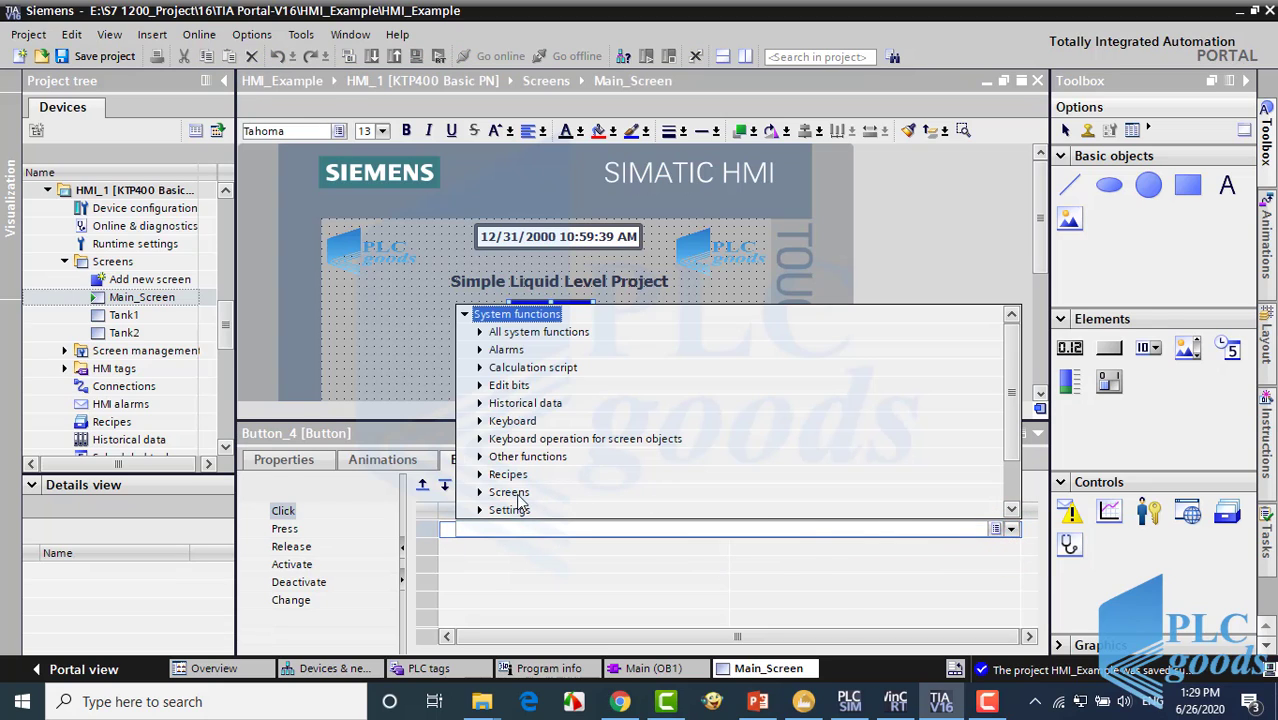
left_click(510, 492)
left_click(480, 492)
left_click(510, 474)
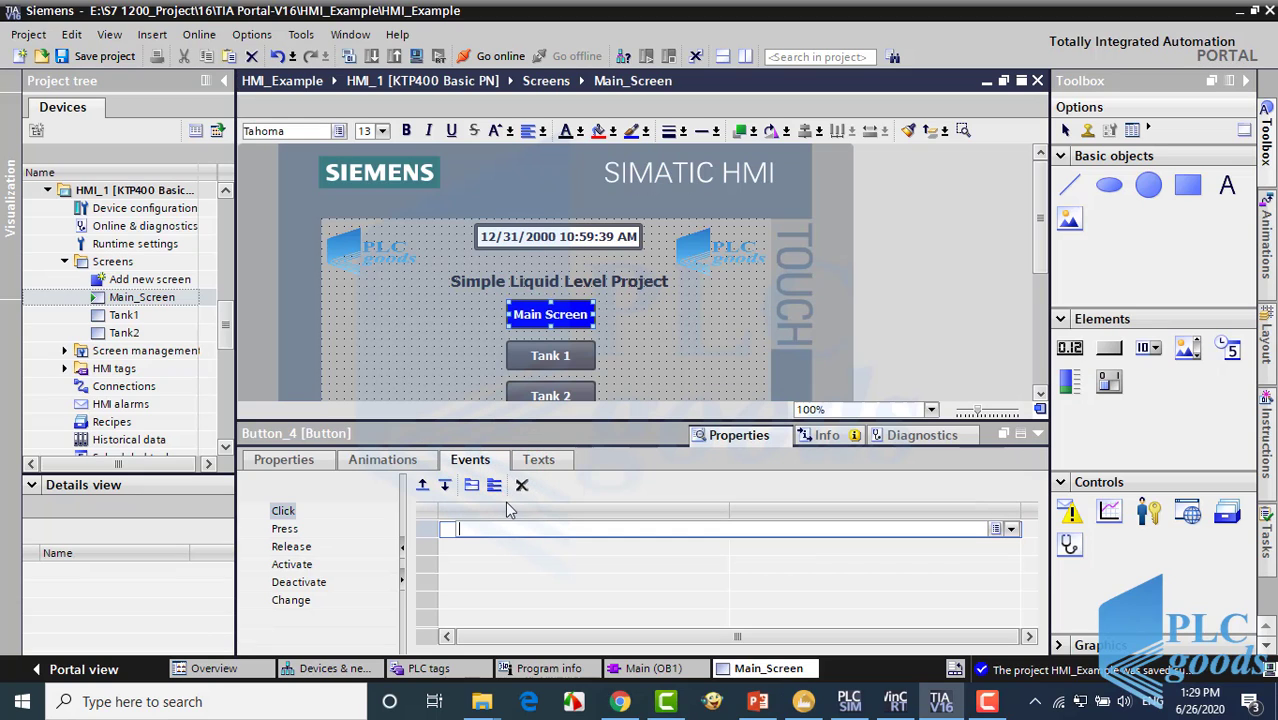
left_click(912, 553)
left_click(1011, 549)
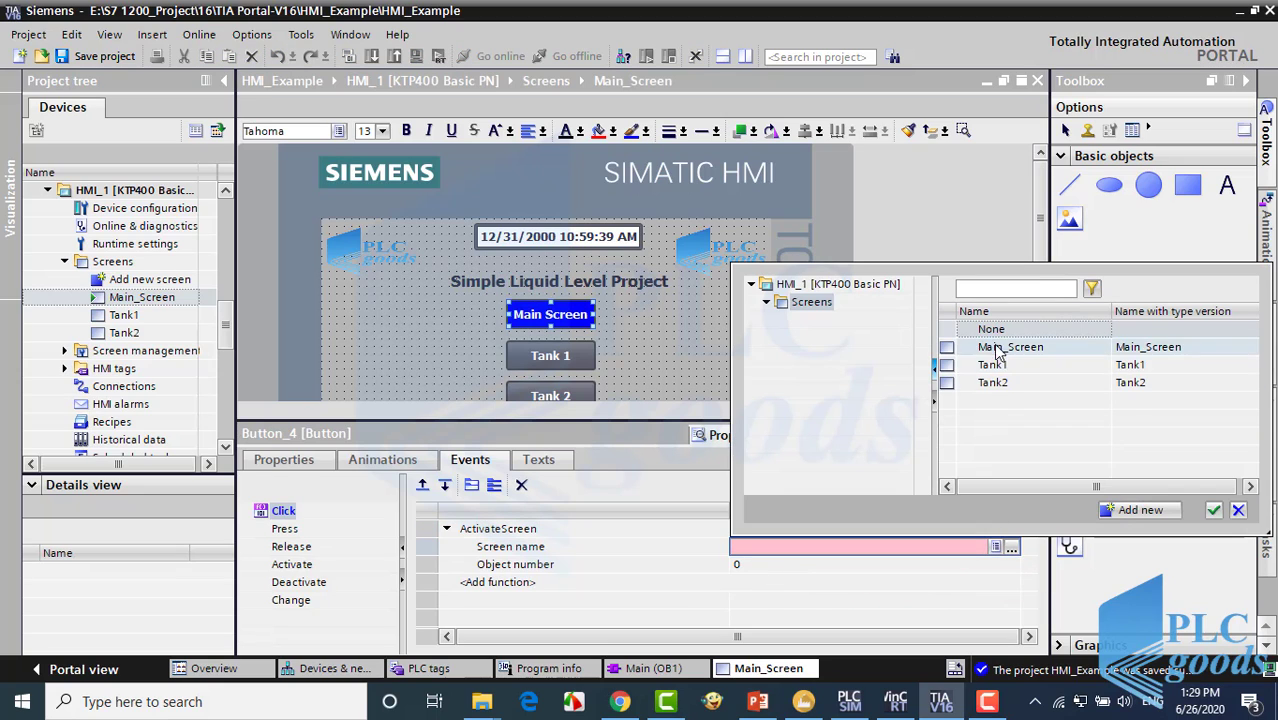
double_click(996, 348)
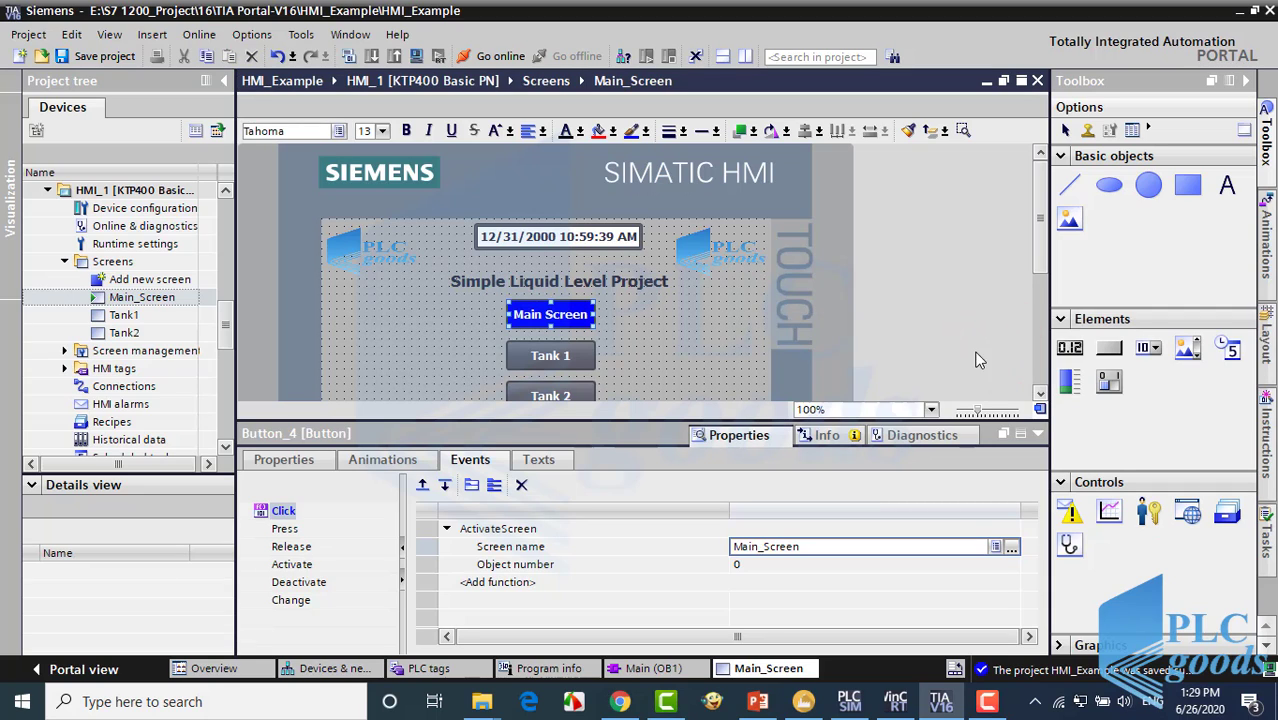
double_click(118, 316)
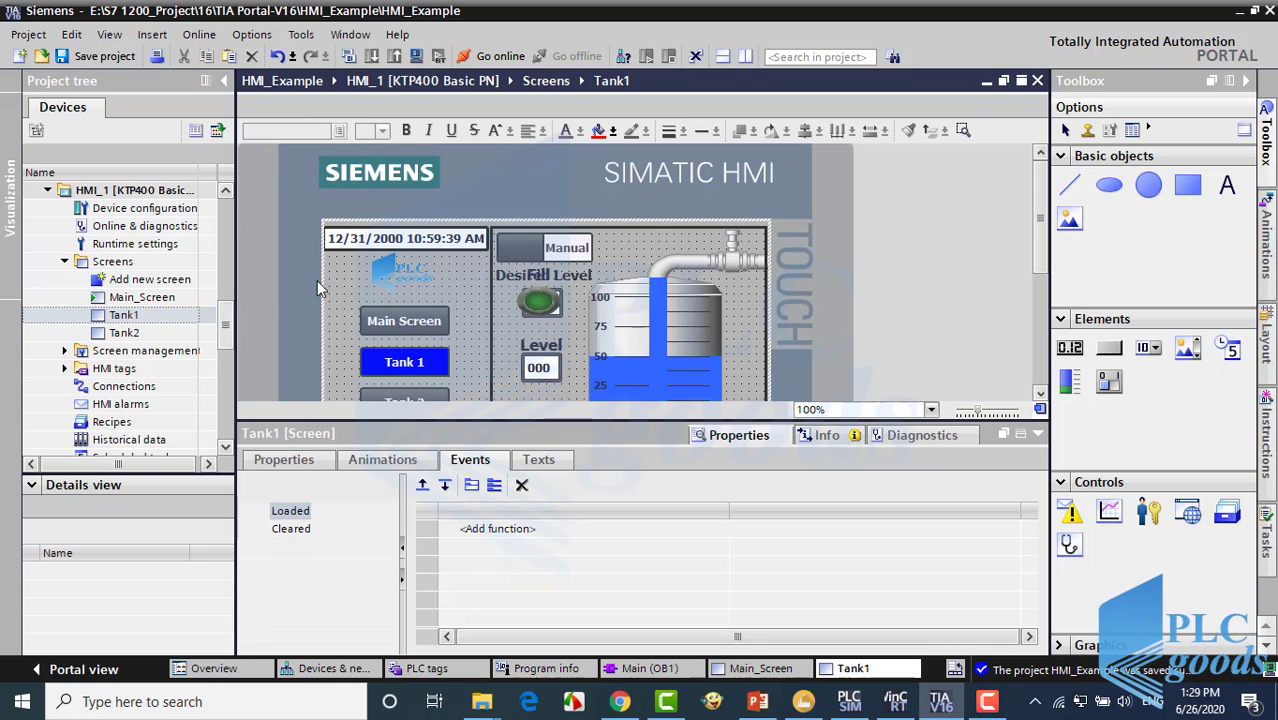
Inspect the Manual switch's properties and move the level bar up over the tank on Tank1.
left_click(538, 242)
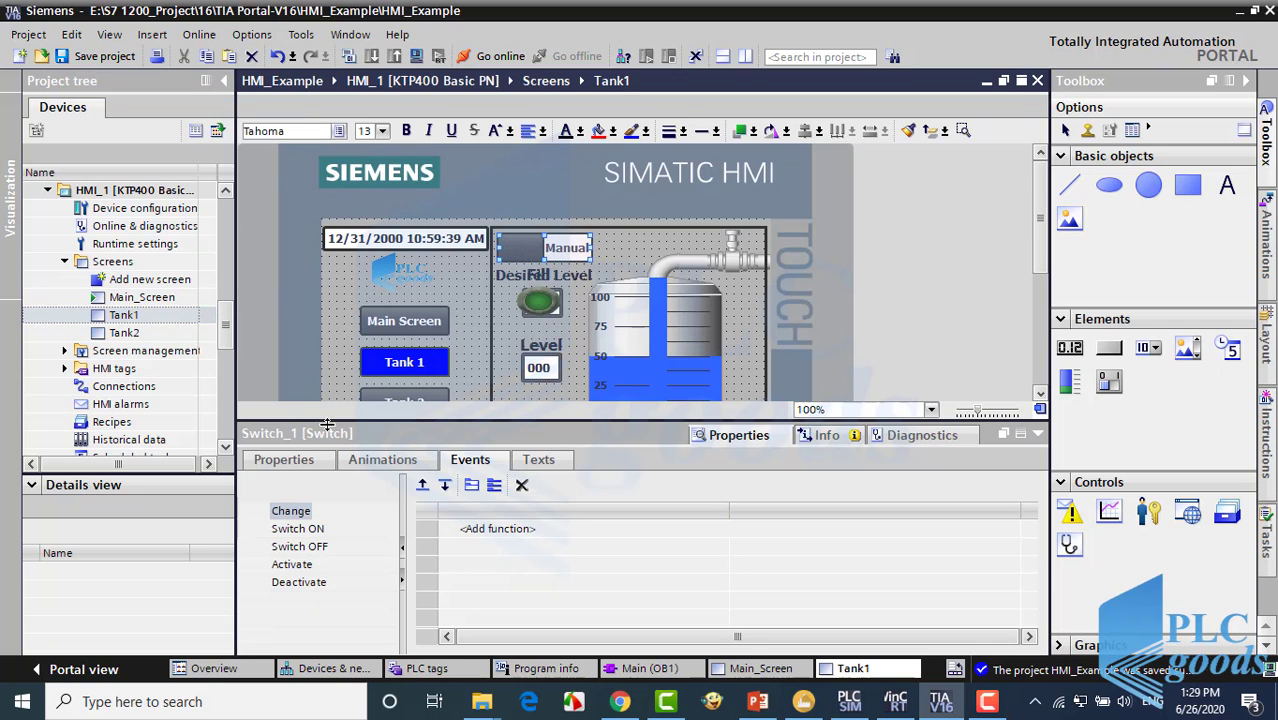
left_click(305, 461)
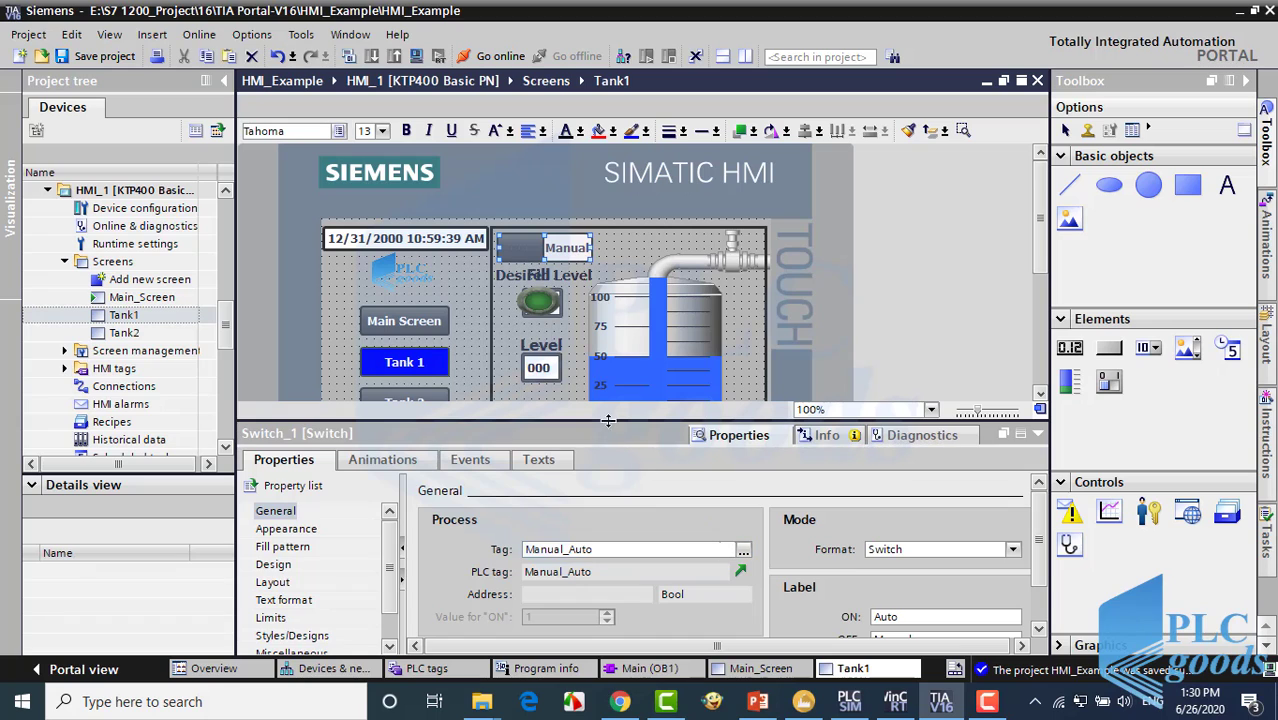
left_click_drag(607, 420, 616, 476)
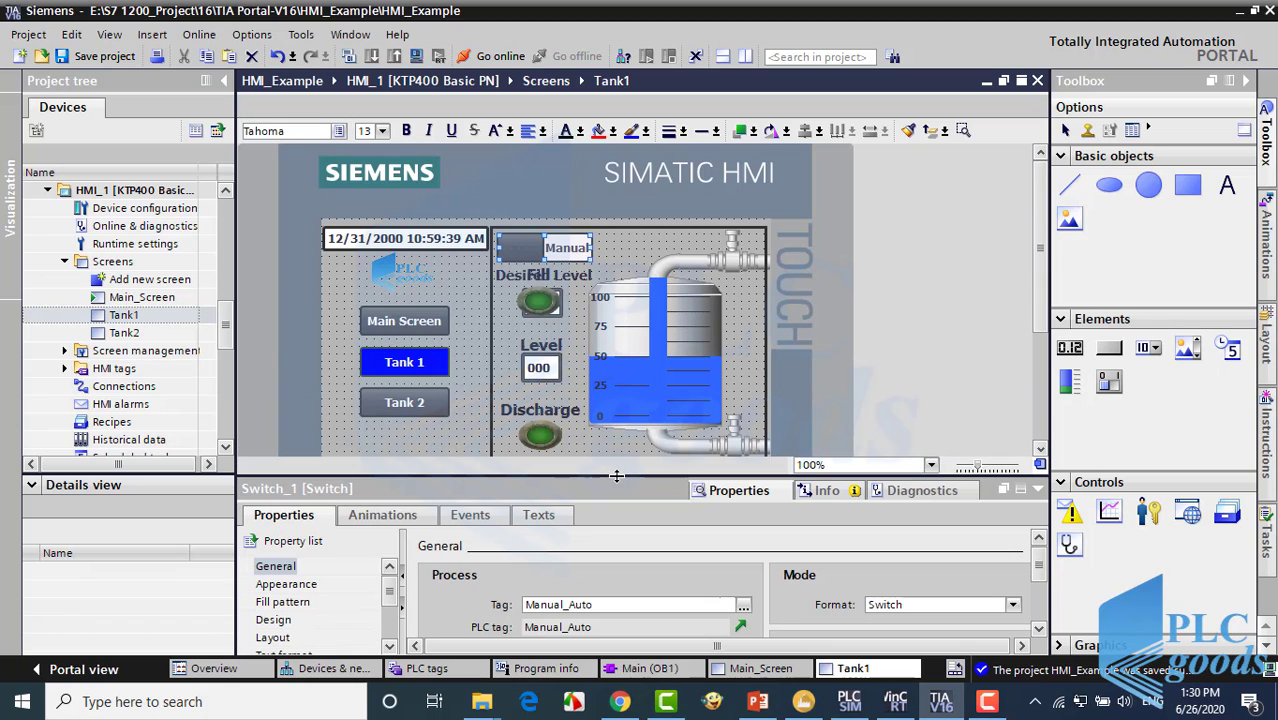
left_click(680, 377)
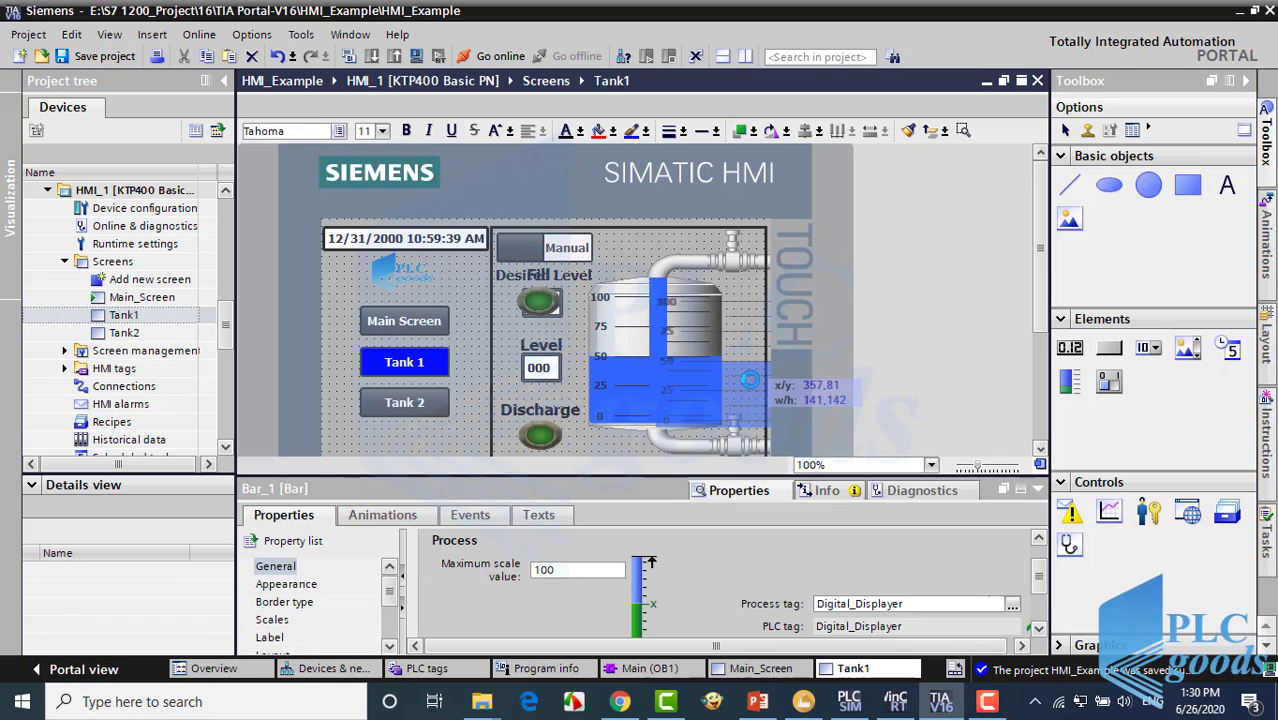
left_click_drag(745, 378, 679, 373)
Browse the Toolbox Graphics library to the Tanks graphics.
left_click(1061, 646)
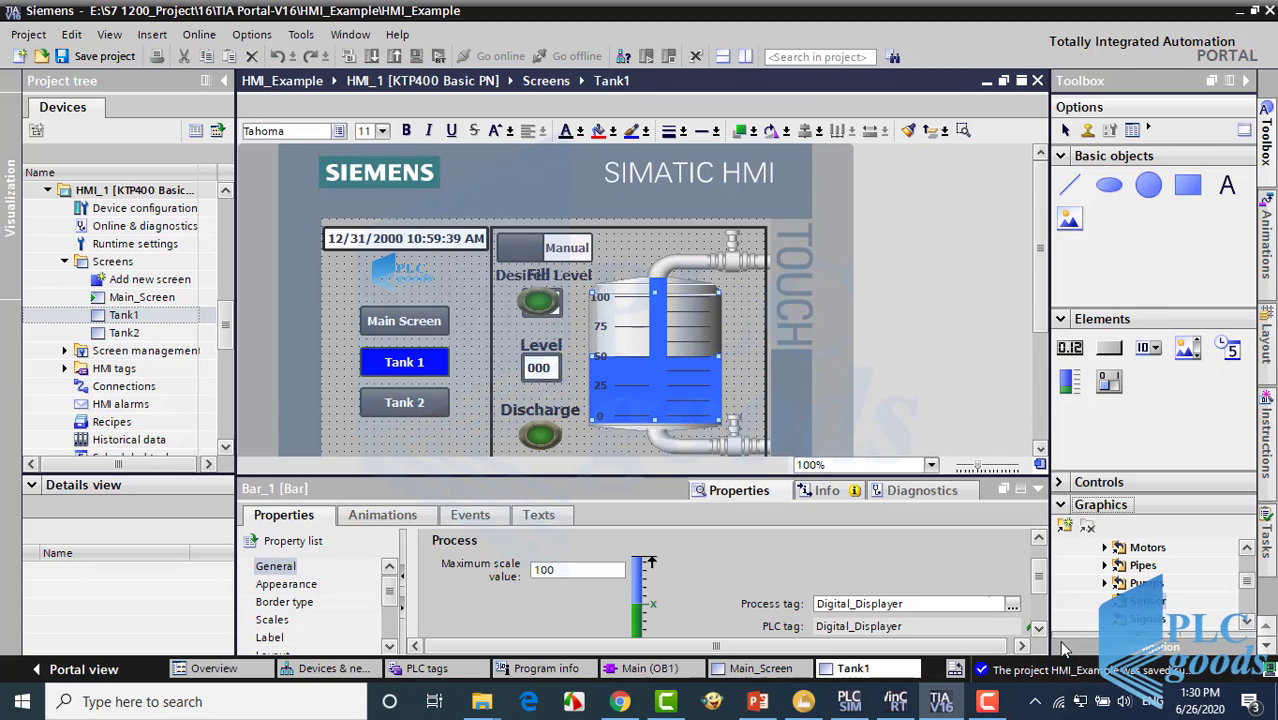
left_click(1061, 320)
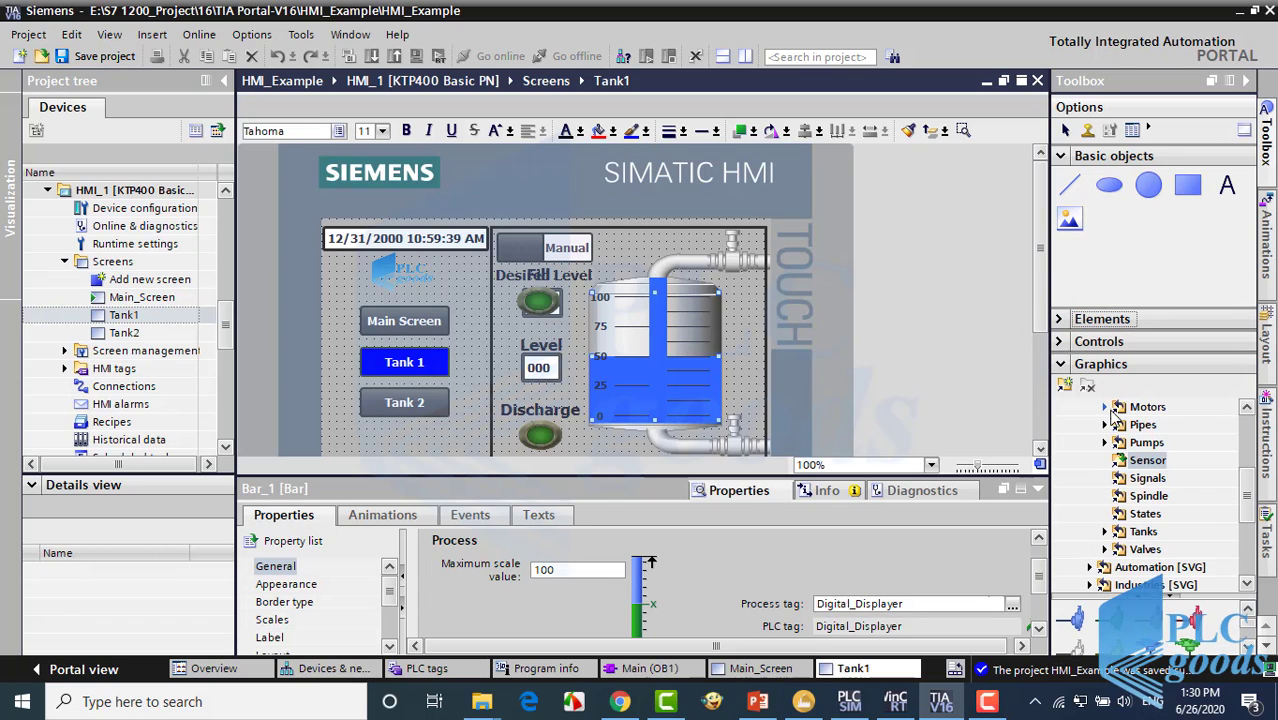
left_click(1141, 531)
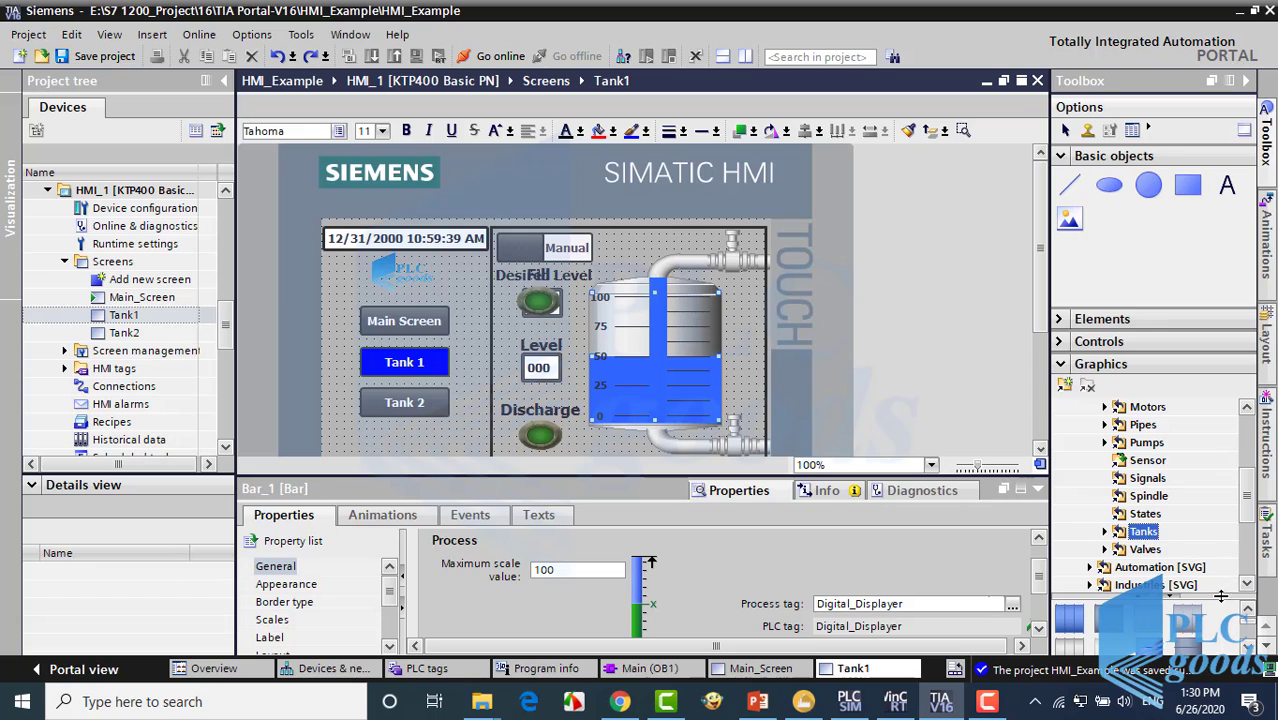
left_click_drag(1221, 596, 1221, 434)
scroll(1252, 475, "down", 2)
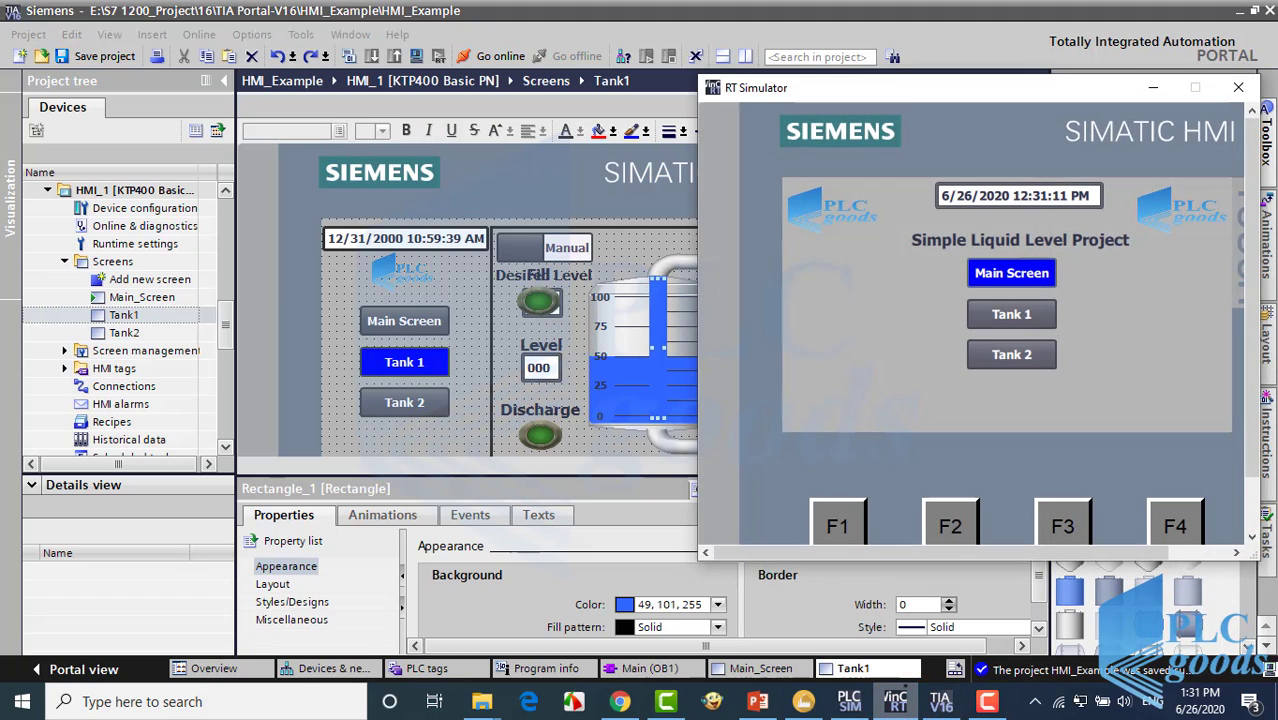
Put the running HMI's Tank1 screen into manual mode, then minimize the simulator.
left_click(1001, 314)
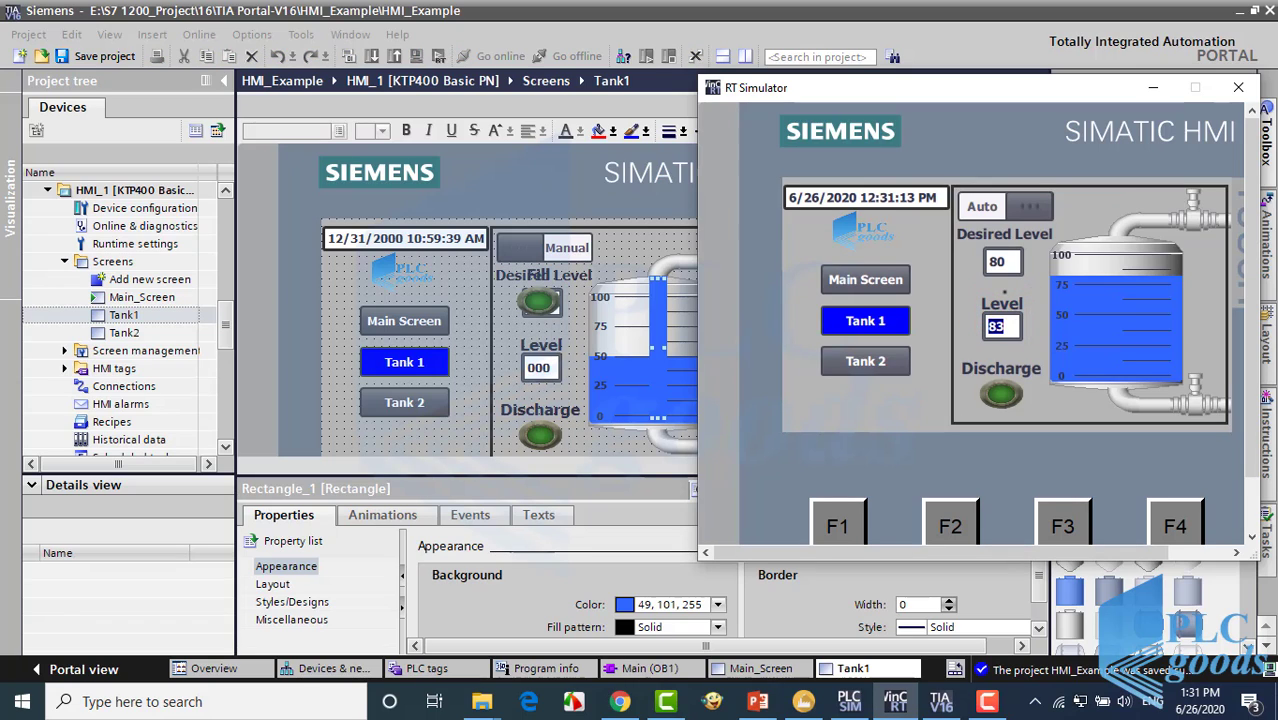
left_click(1025, 206)
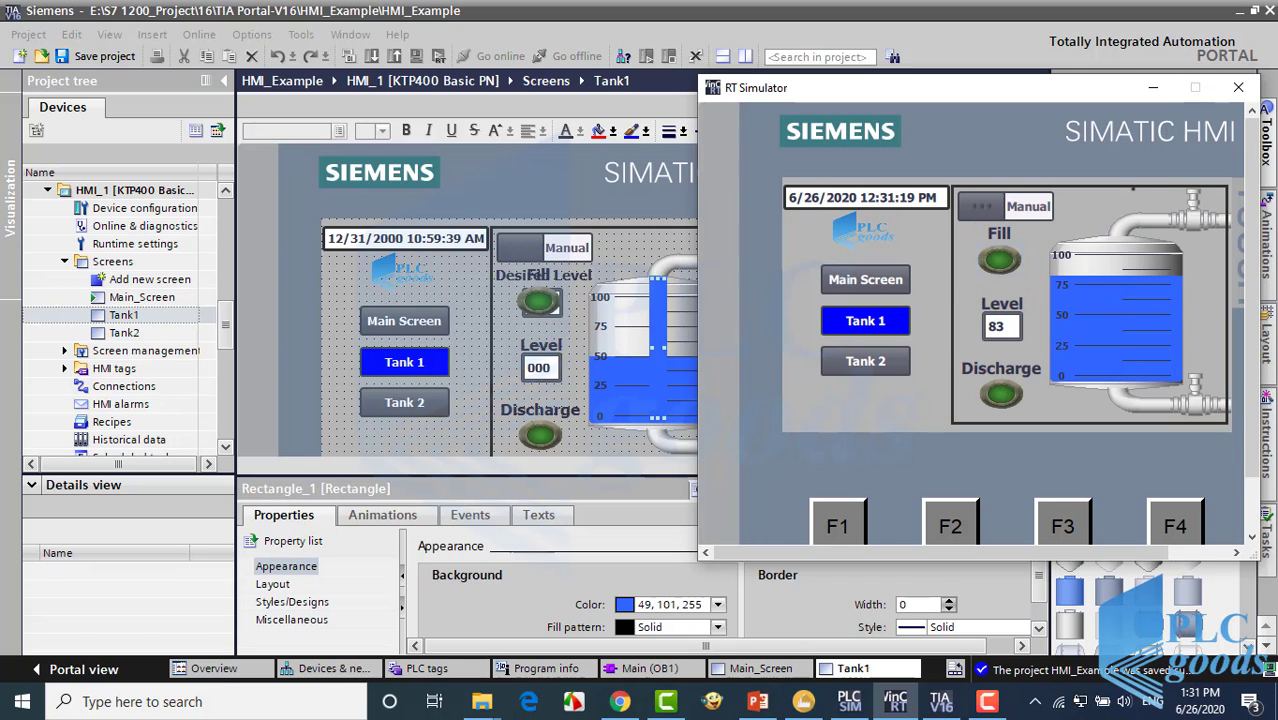
left_click(1152, 87)
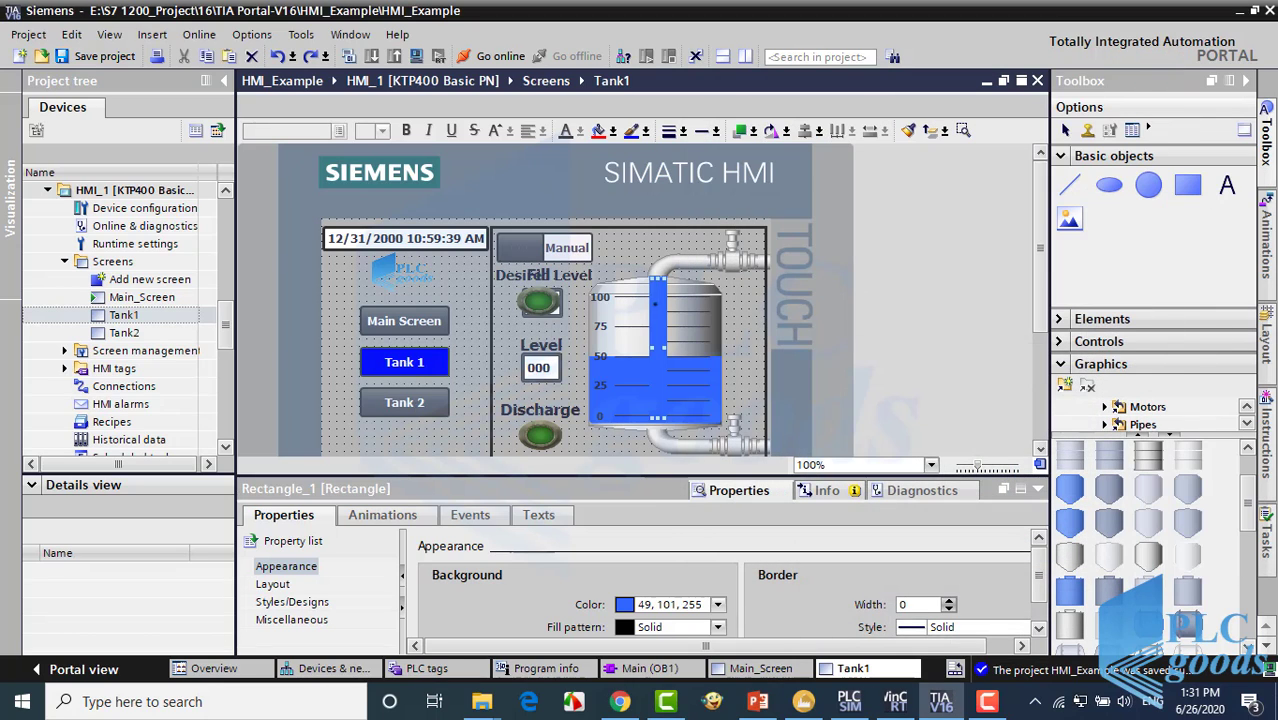
Confirm Rectangle_1's Visibility animation on Fill_Valve, visible from 1 to 27648.
left_click(378, 514)
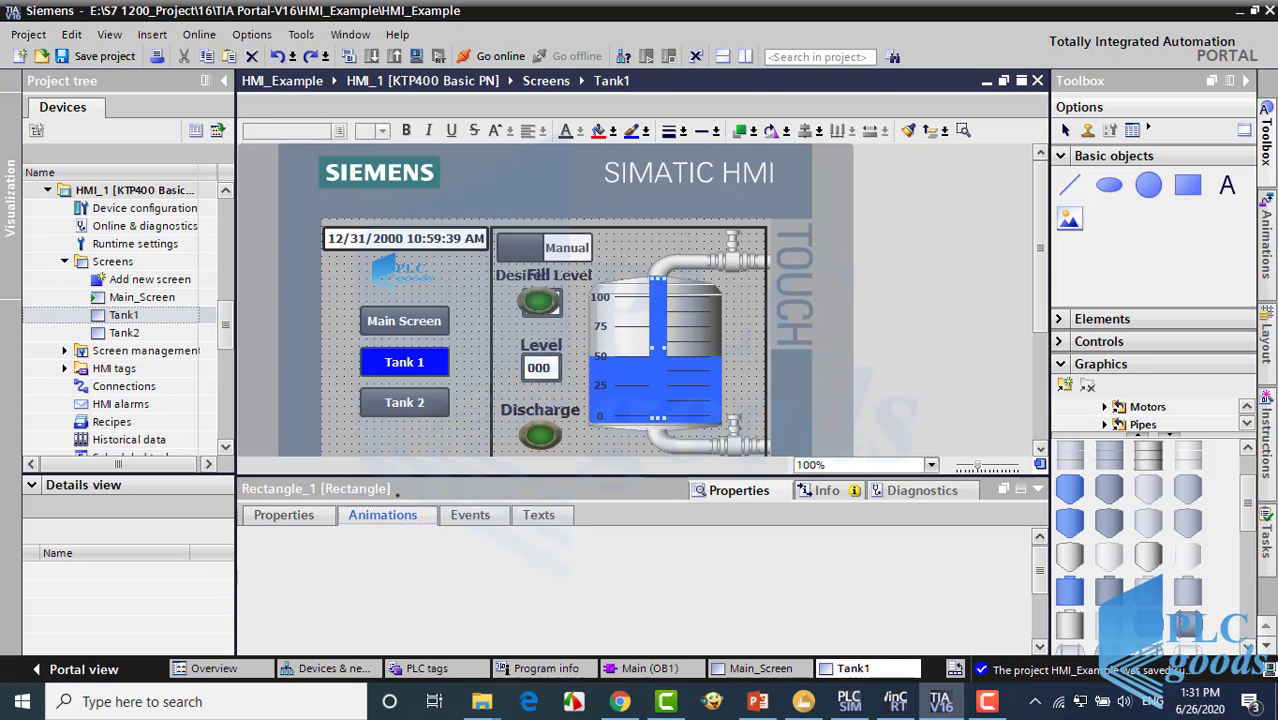
left_click(307, 620)
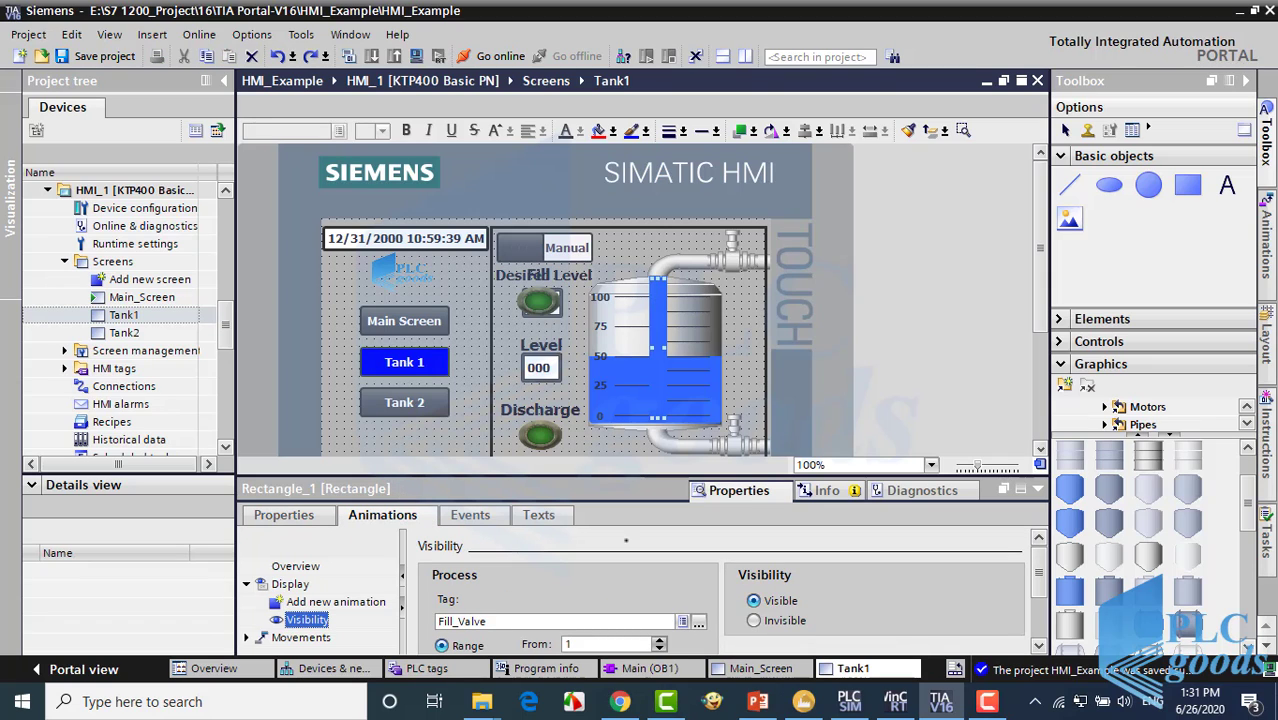
scroll(778, 566, "down", 2)
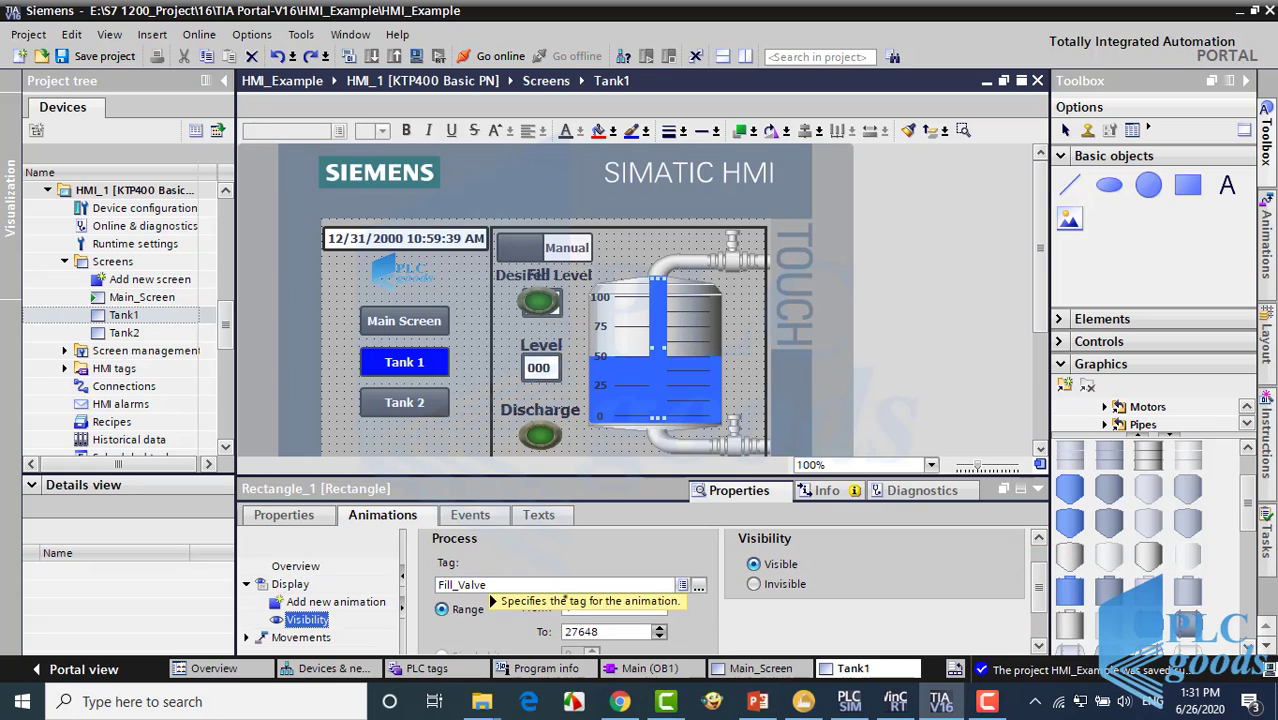
left_click(564, 607)
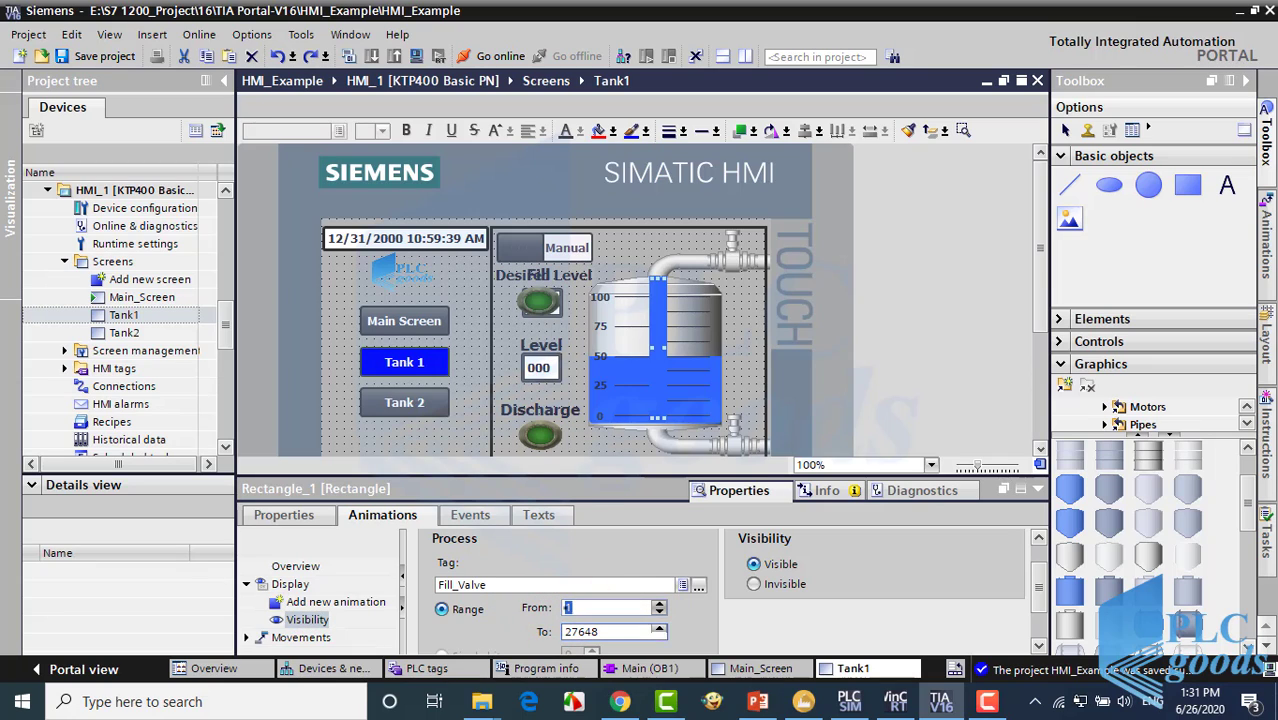
left_click(563, 629)
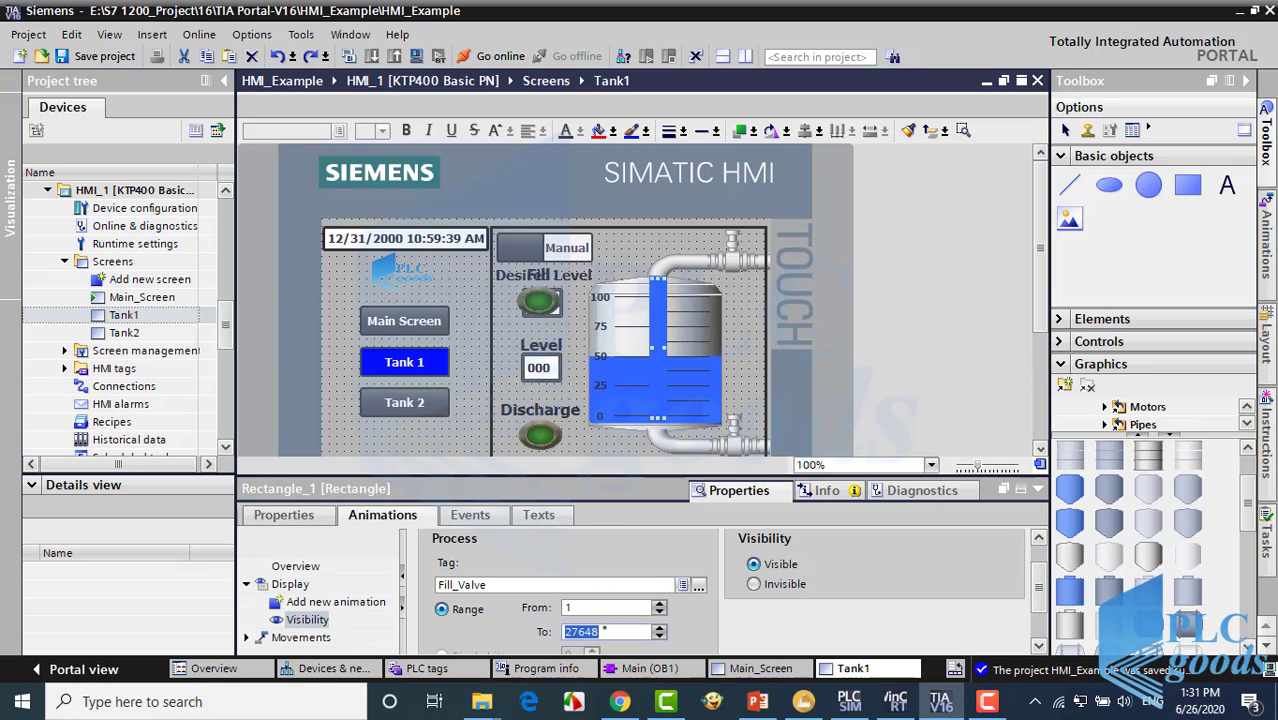
left_click(600, 624)
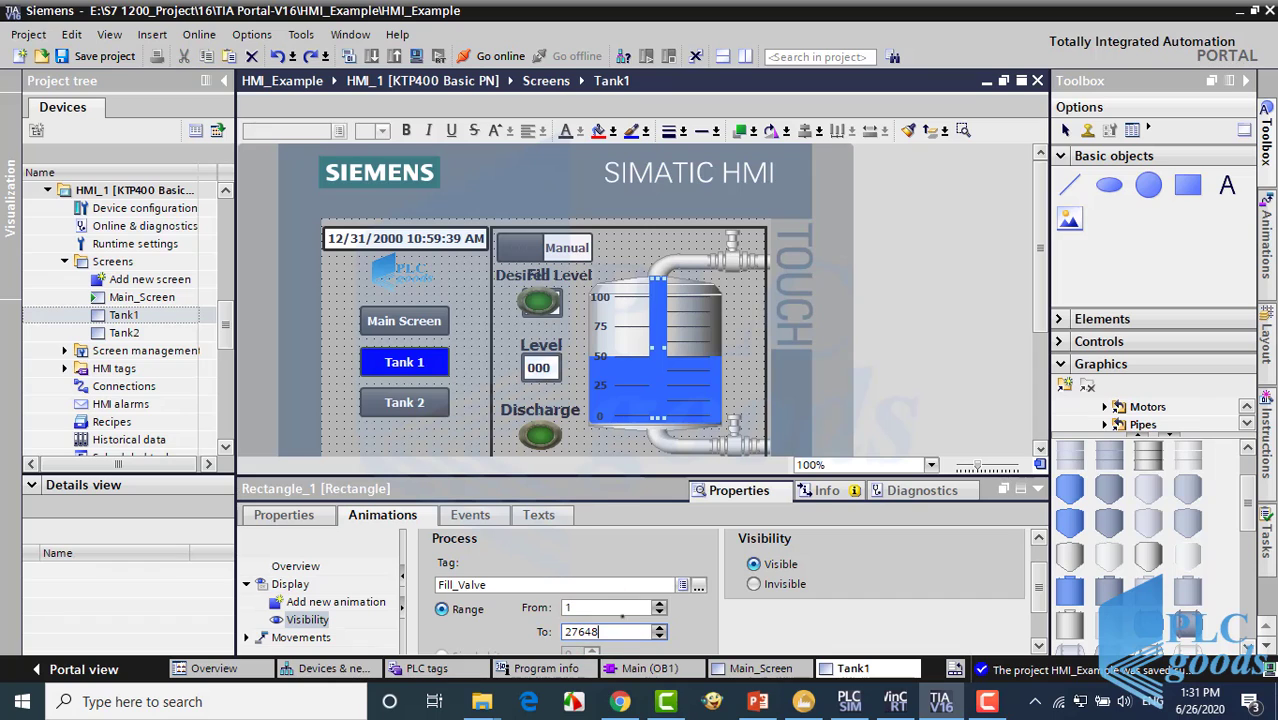
Fill Tank1 and toggle Discharge on and off in the simulator, then select Graphic I/O field_5.
left_click(895, 701)
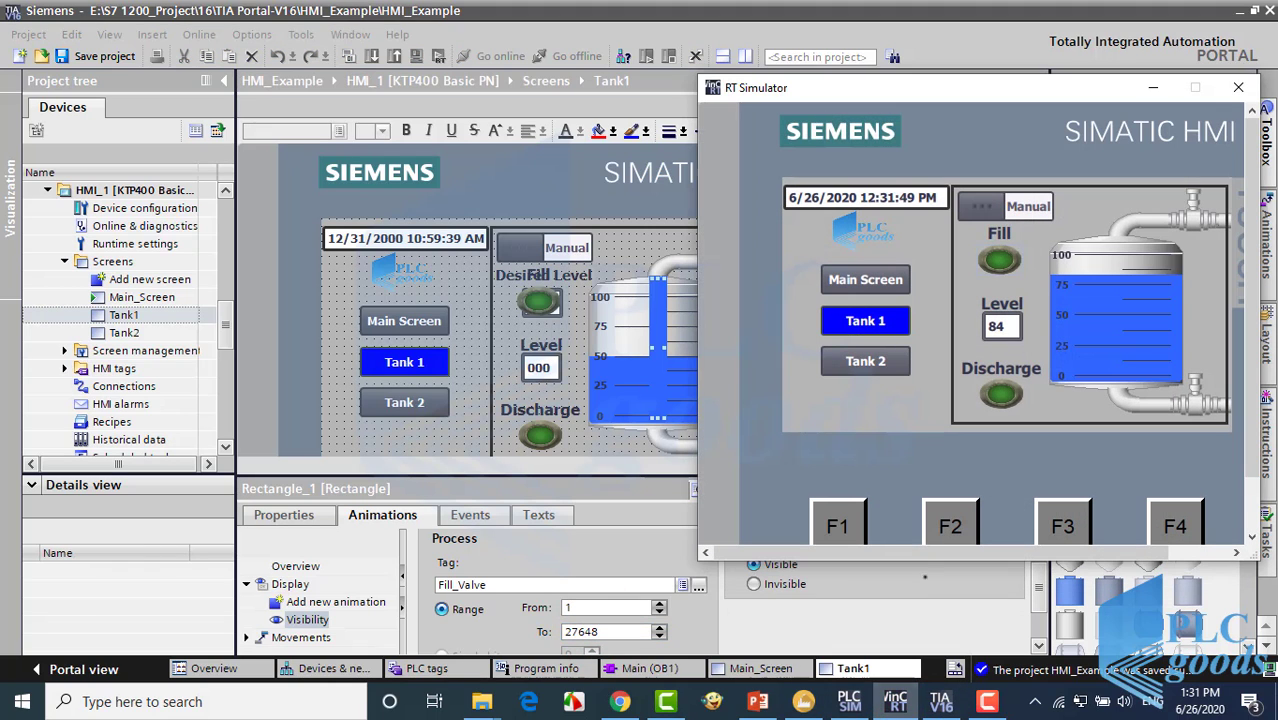
left_click(1000, 259)
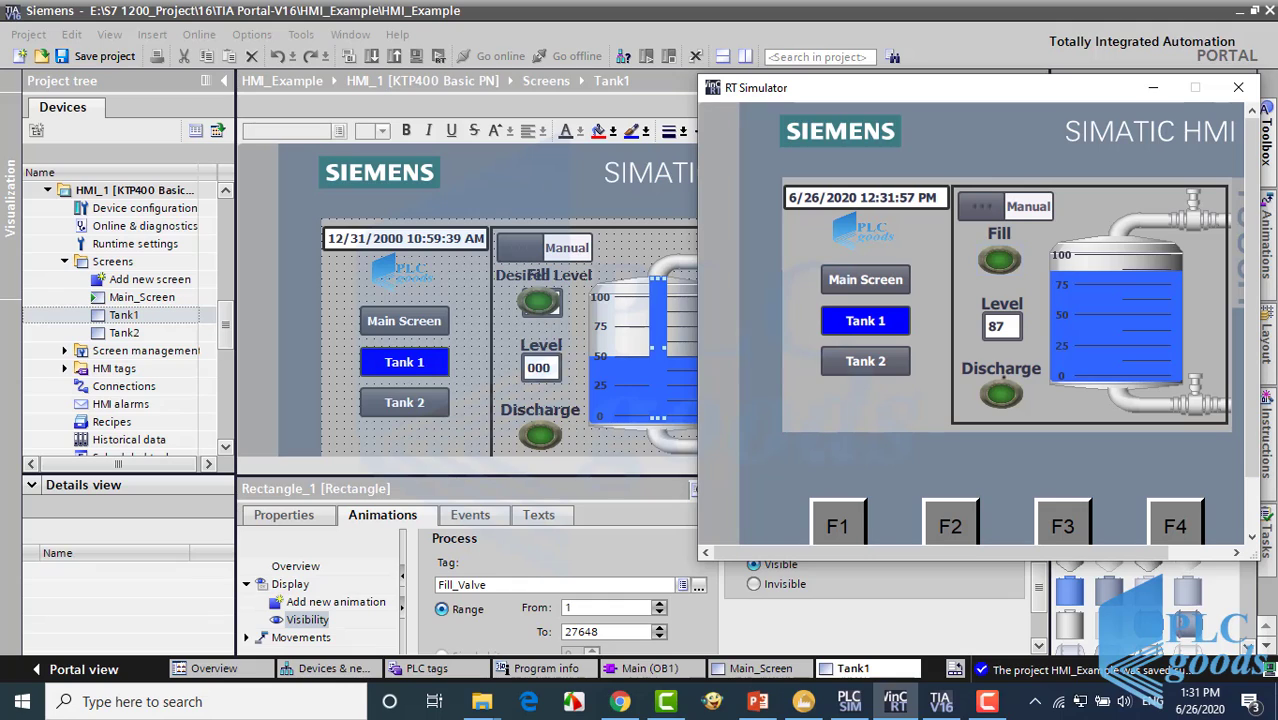
left_click(1000, 393)
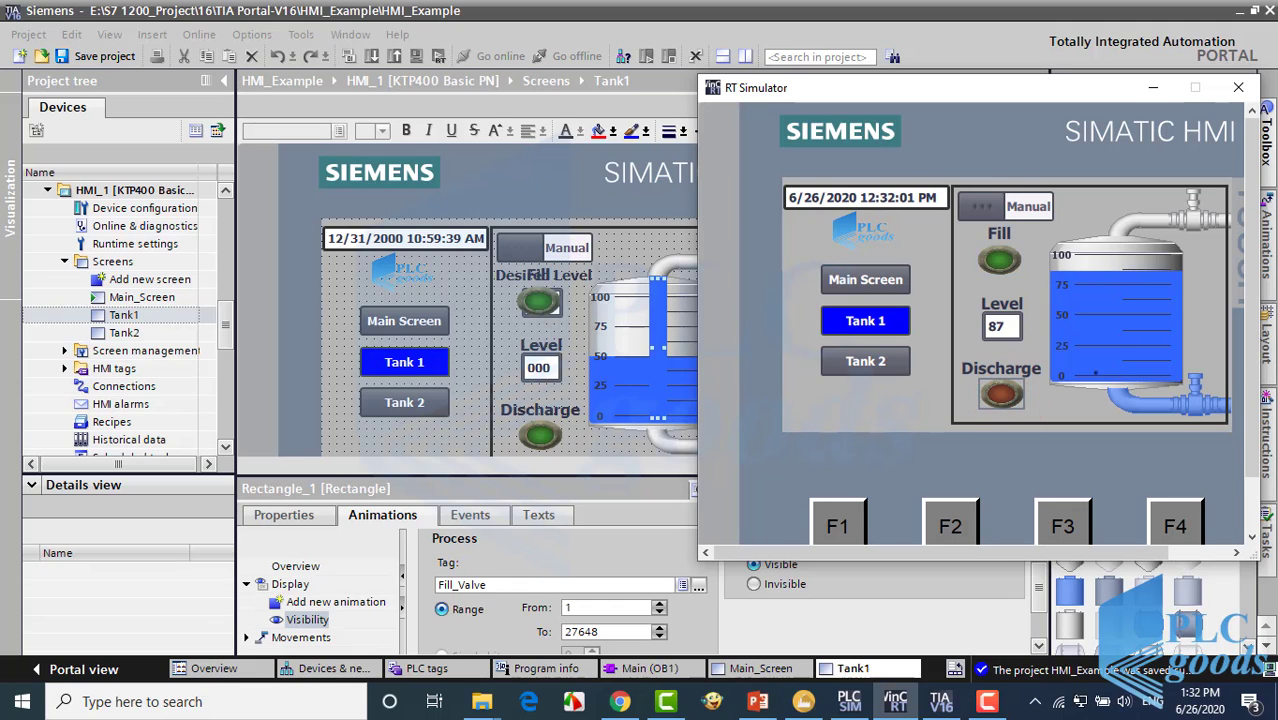
left_click(1001, 392)
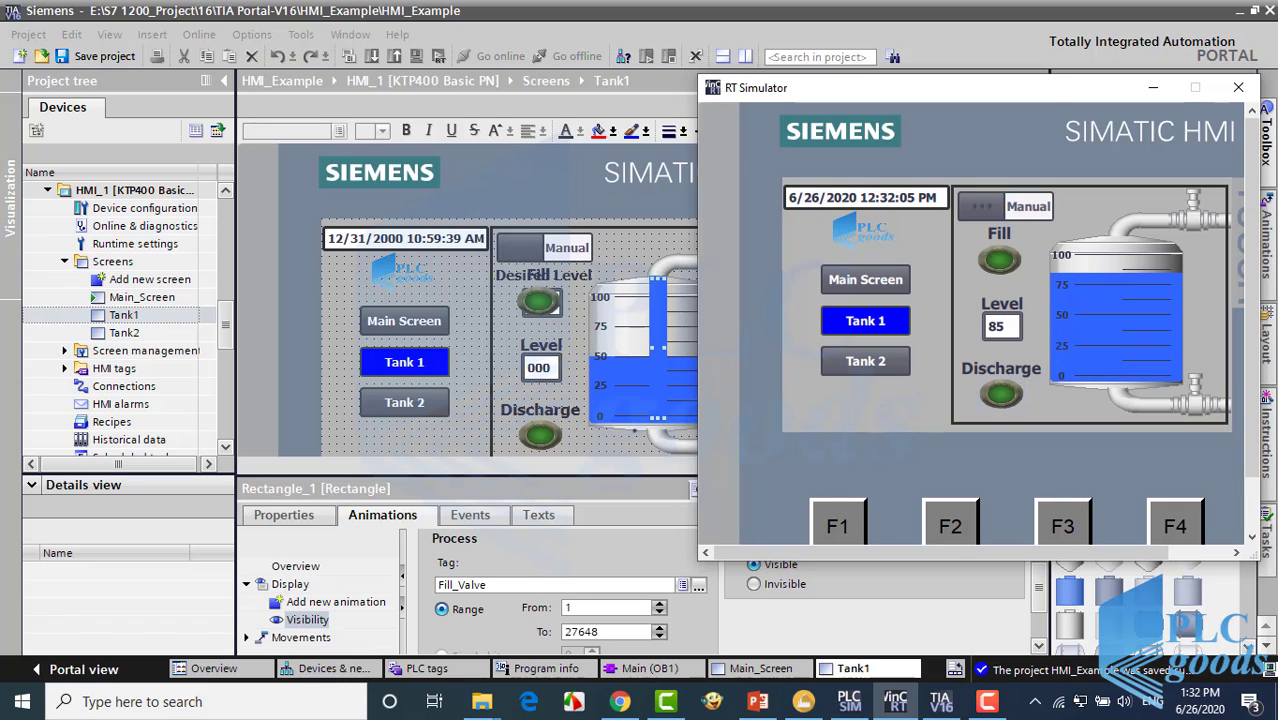
left_click(634, 440)
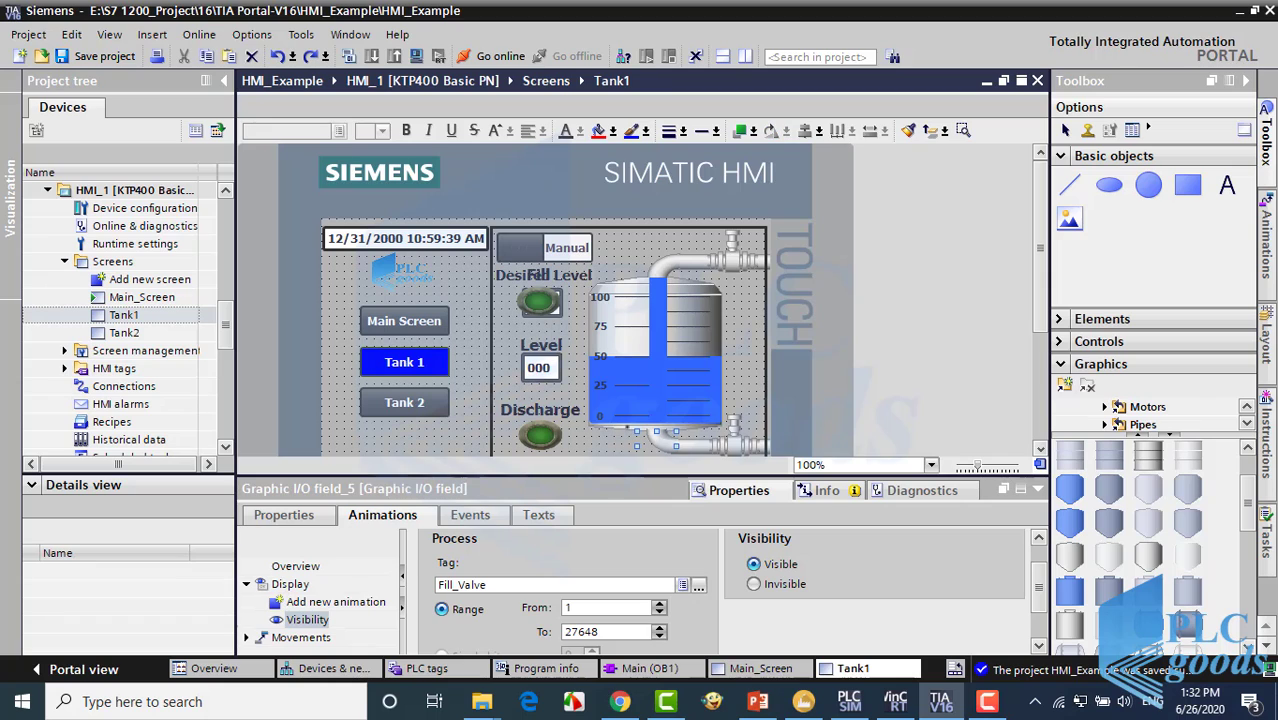
Set Graphic I/O field_5's process tag to Discharge_Valve and its graphic list to Graphic_list_Pipe.
left_click(283, 515)
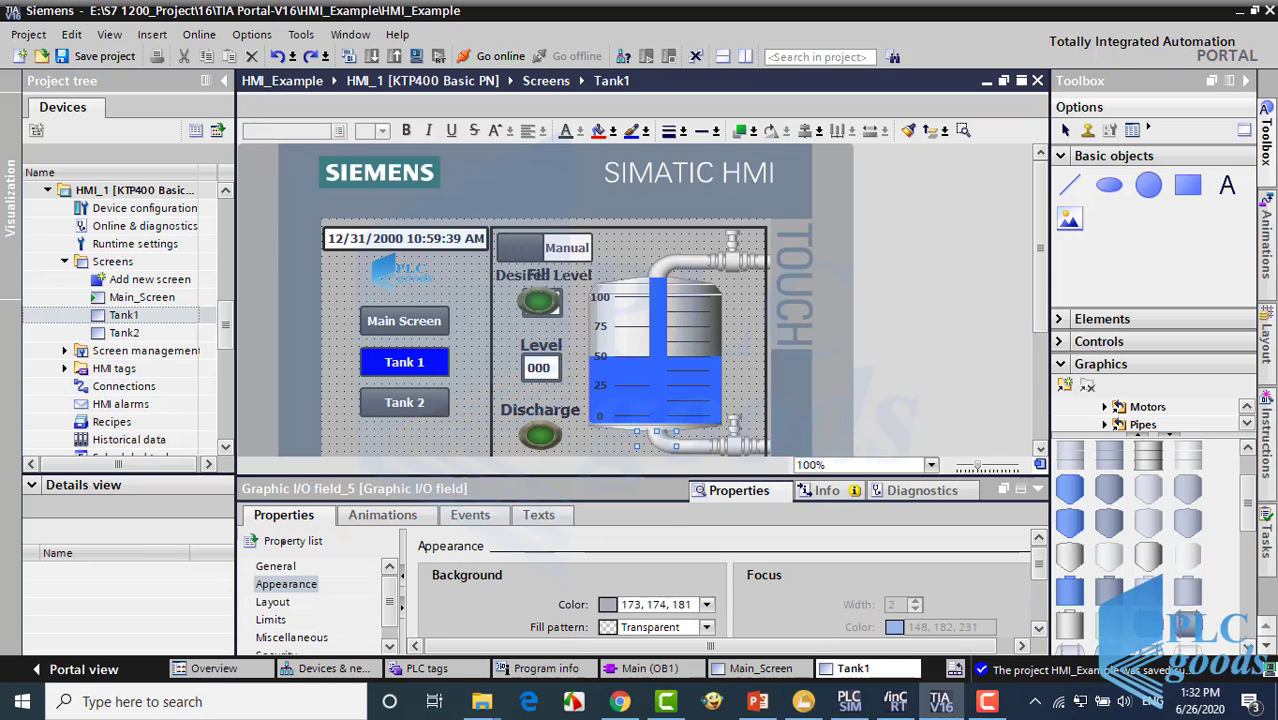
left_click(275, 566)
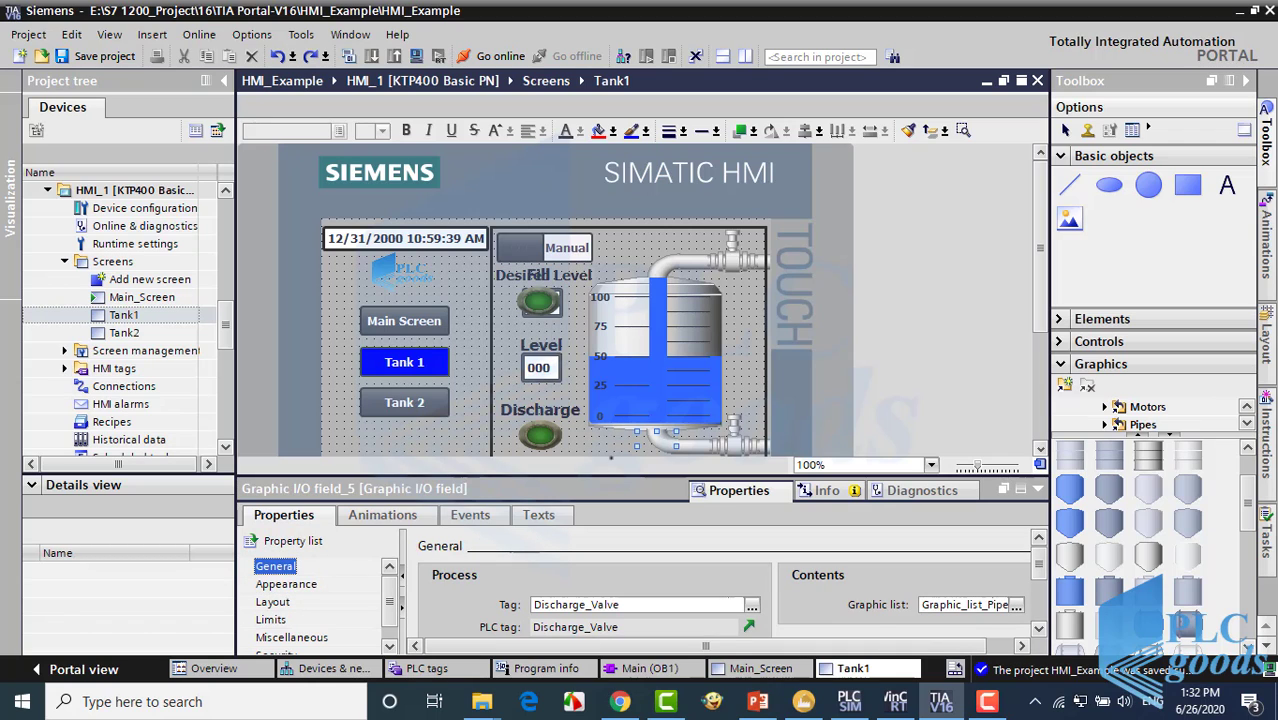
left_click_drag(611, 457, 600, 447)
left_click(907, 645)
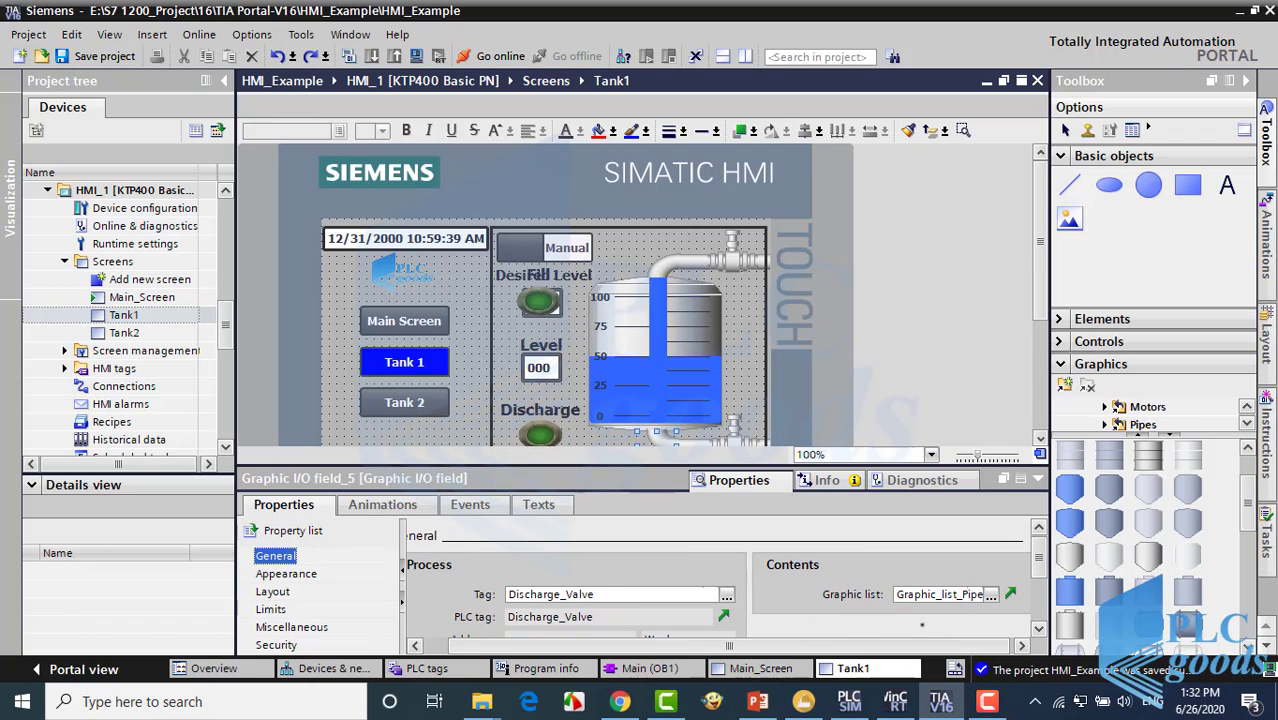
left_click(510, 594)
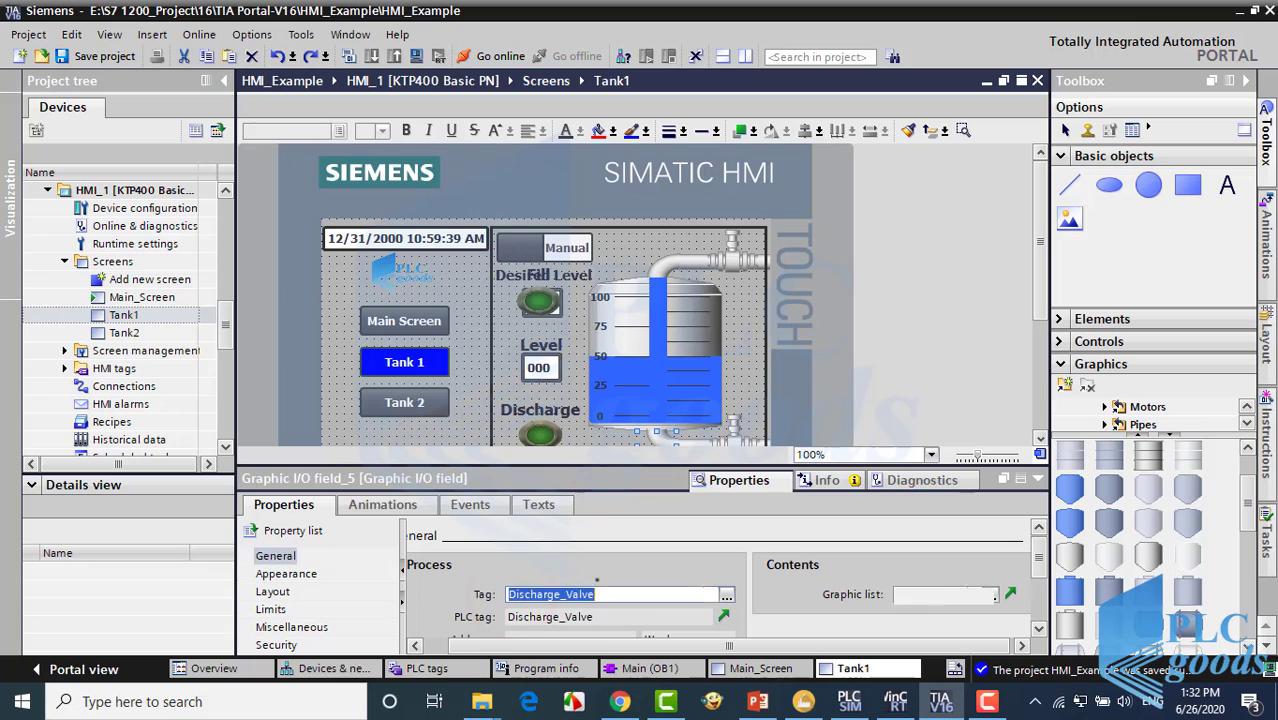
left_click(602, 593)
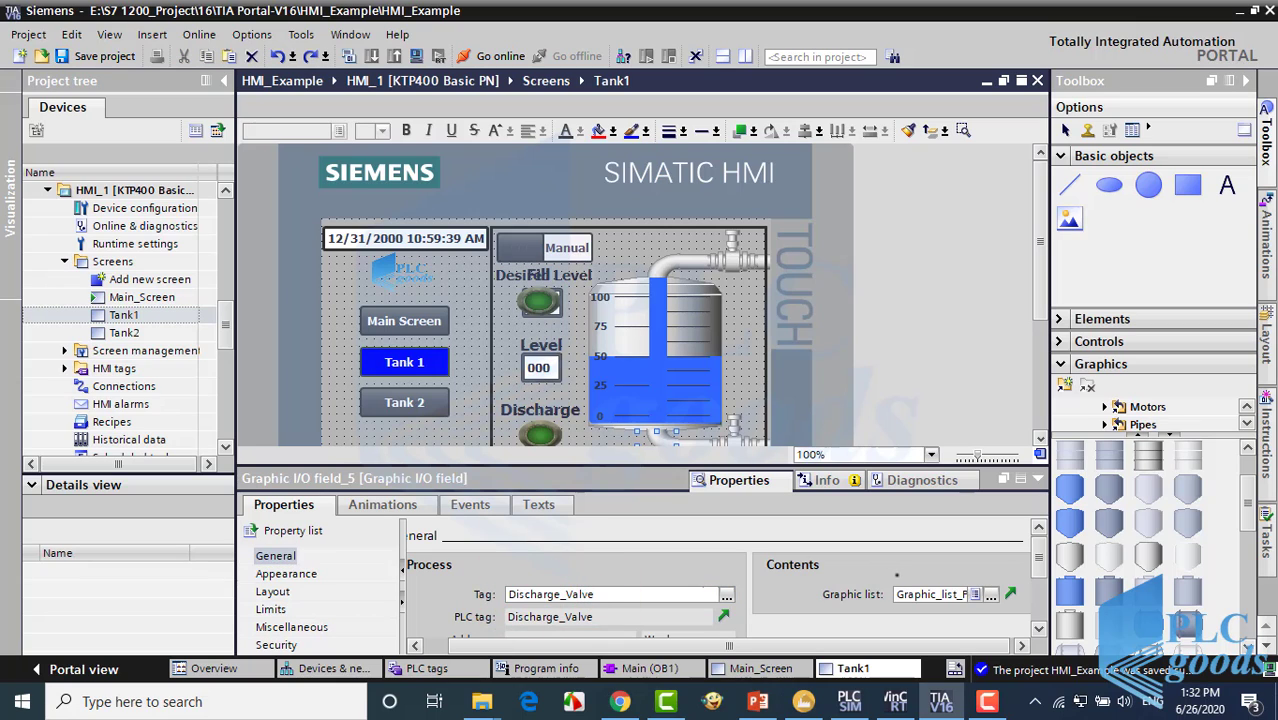
left_click(896, 592)
double_click(930, 594)
scroll(214, 334, "down", 5)
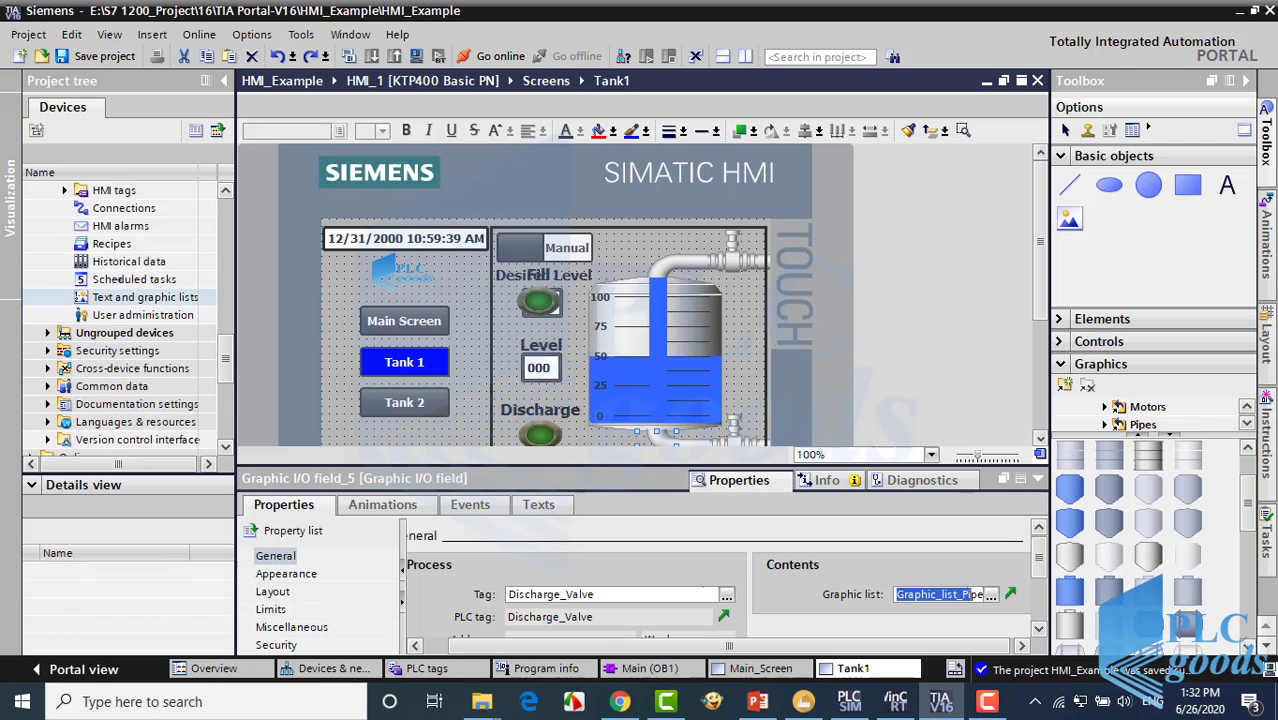
double_click(120, 296)
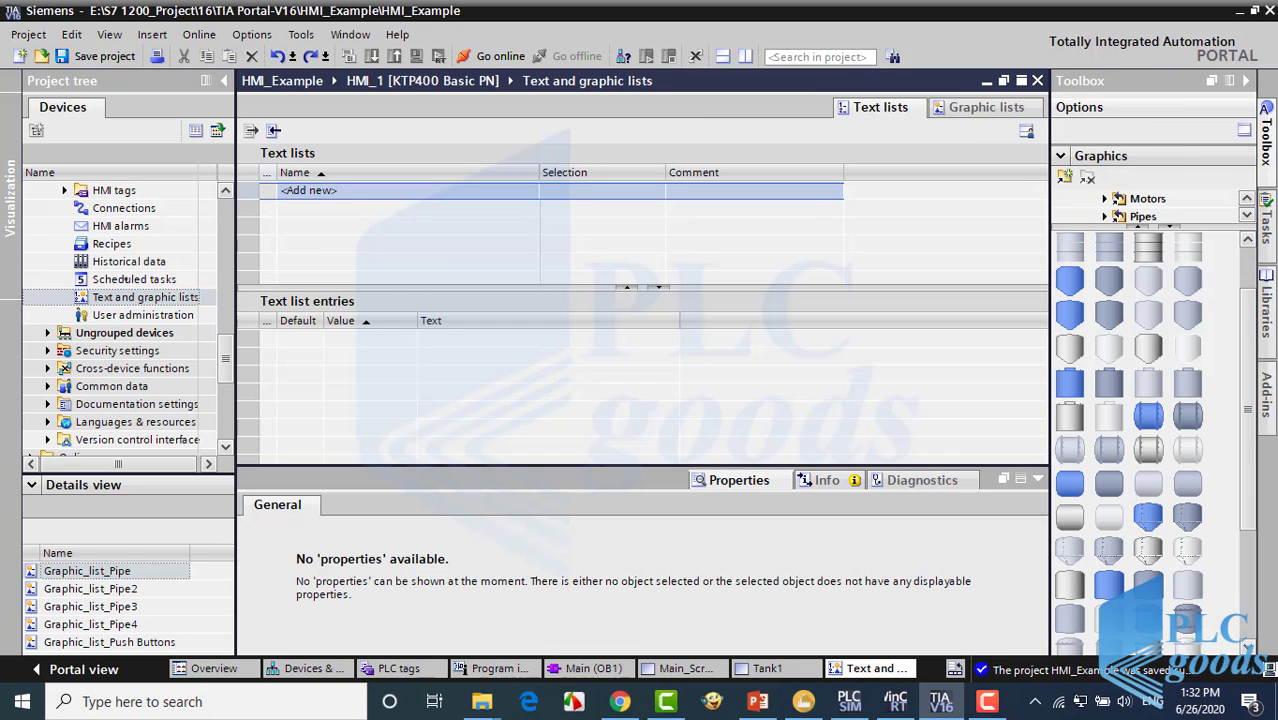
left_click(950, 106)
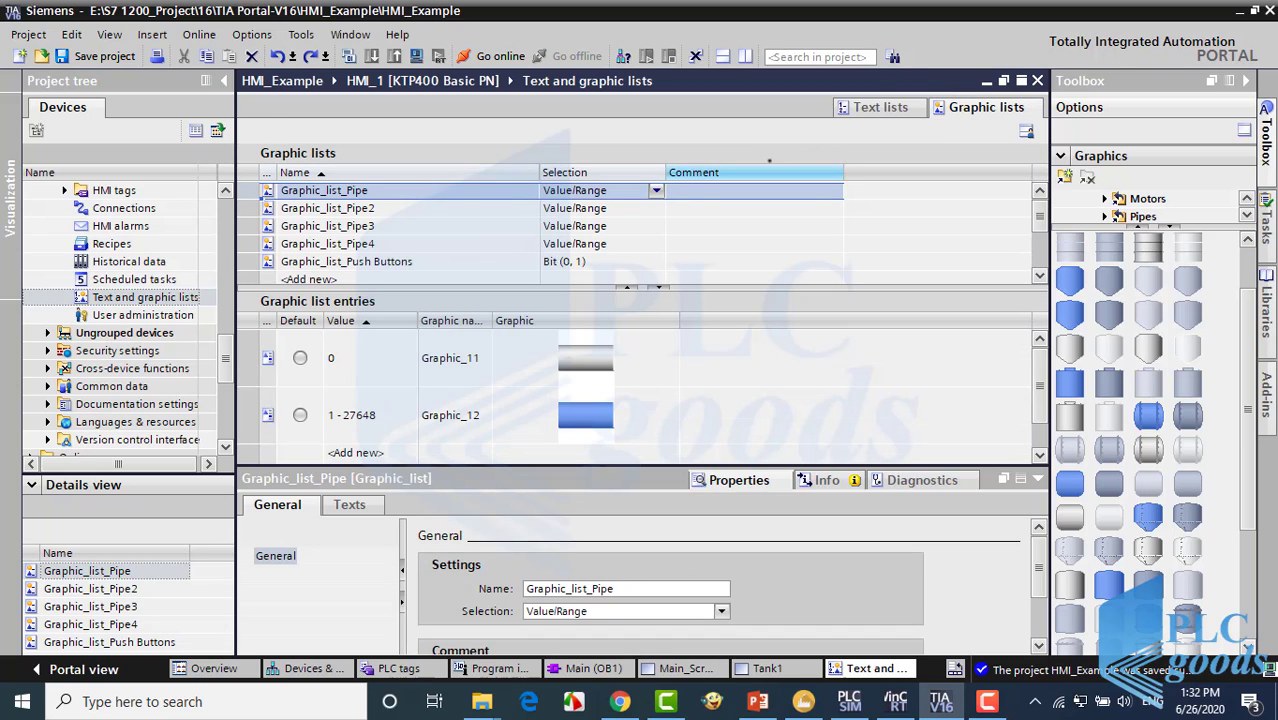
left_click(335, 207)
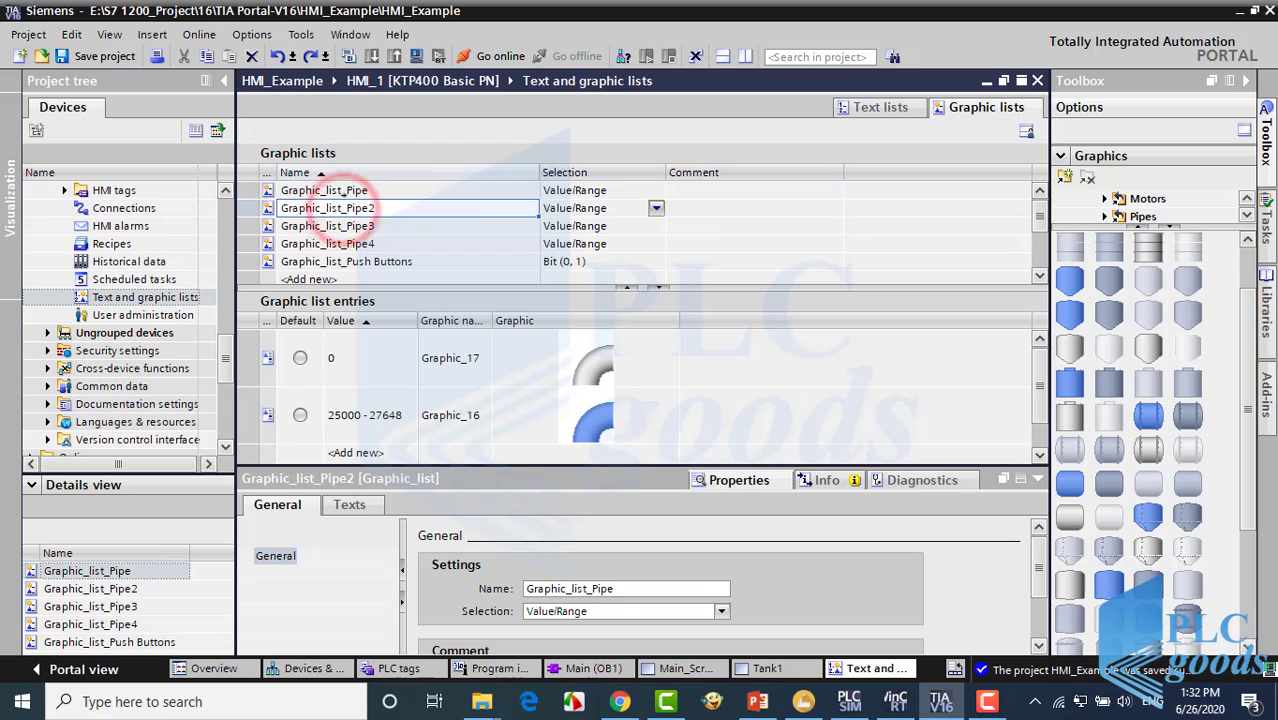
left_click(337, 225)
left_click(345, 243)
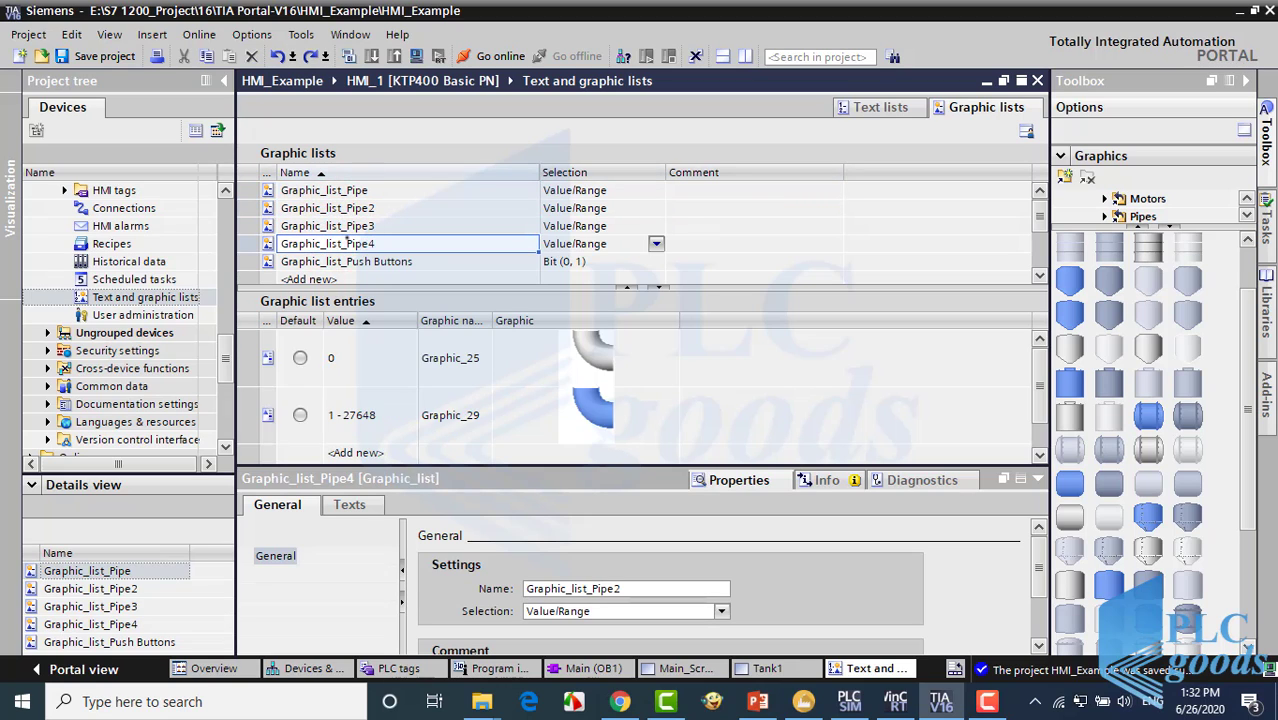
left_click(346, 260)
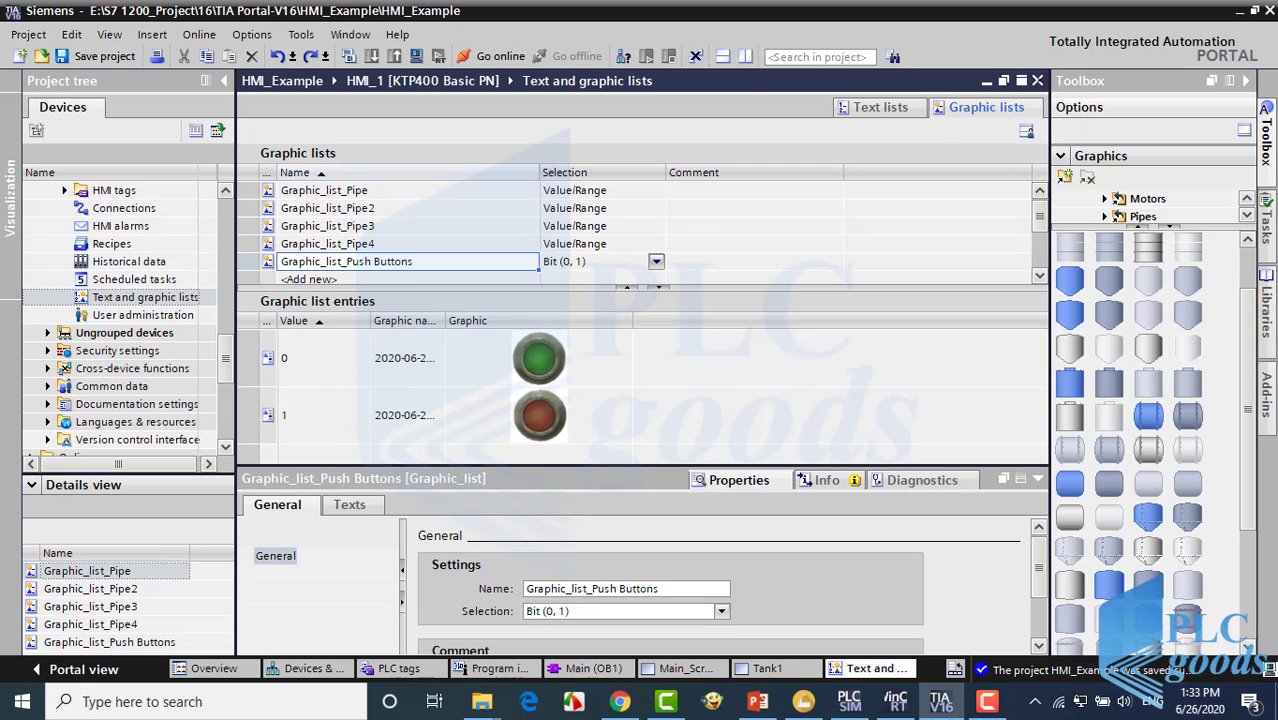
left_click(1037, 80)
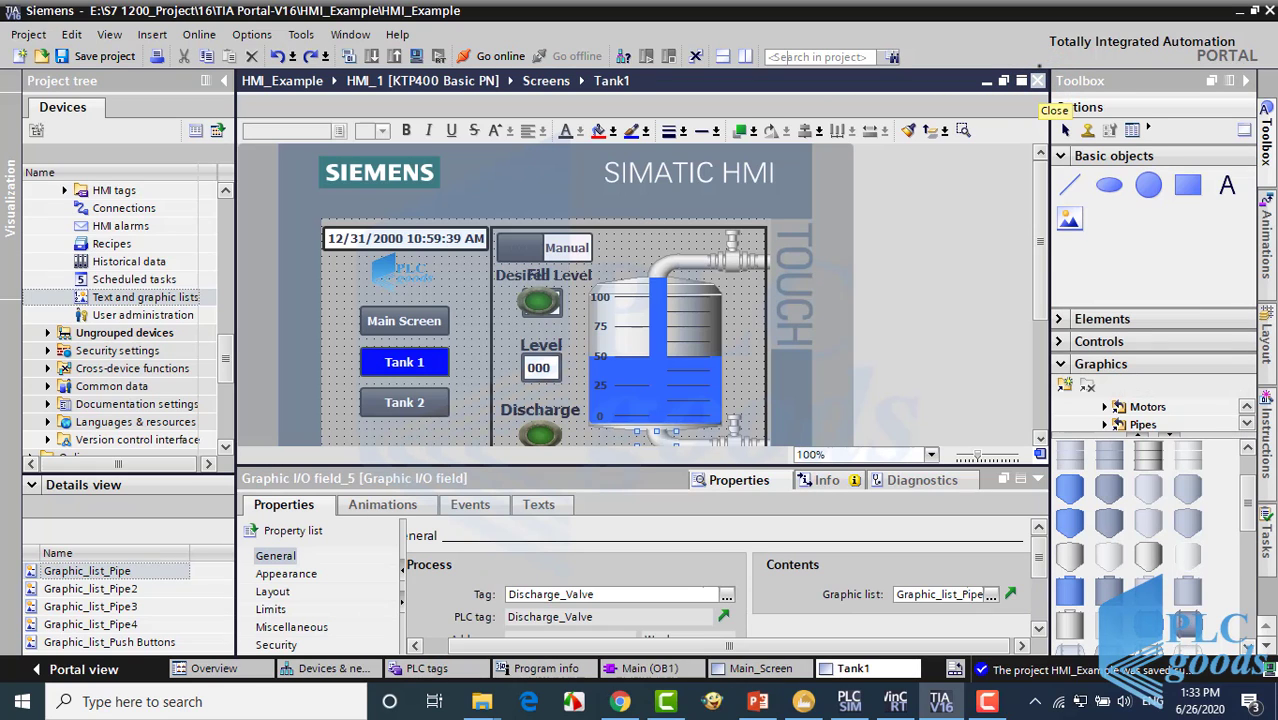
left_click(540, 432)
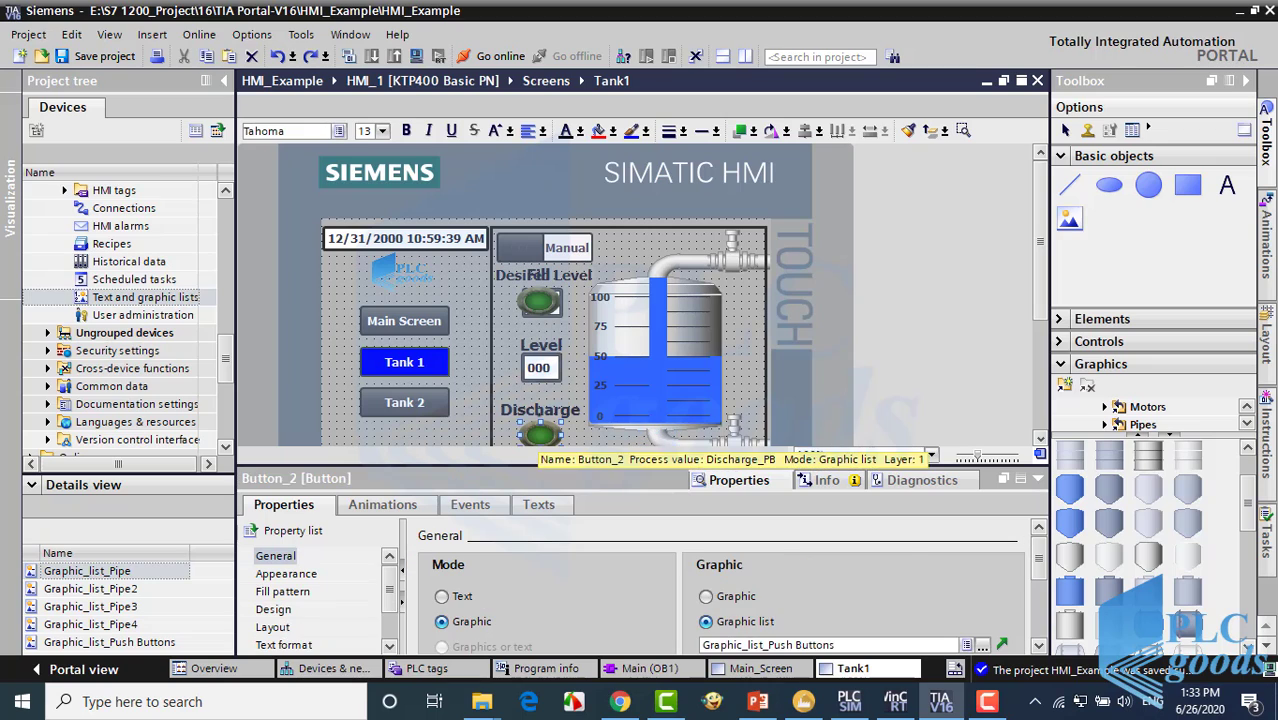
left_click(275, 555)
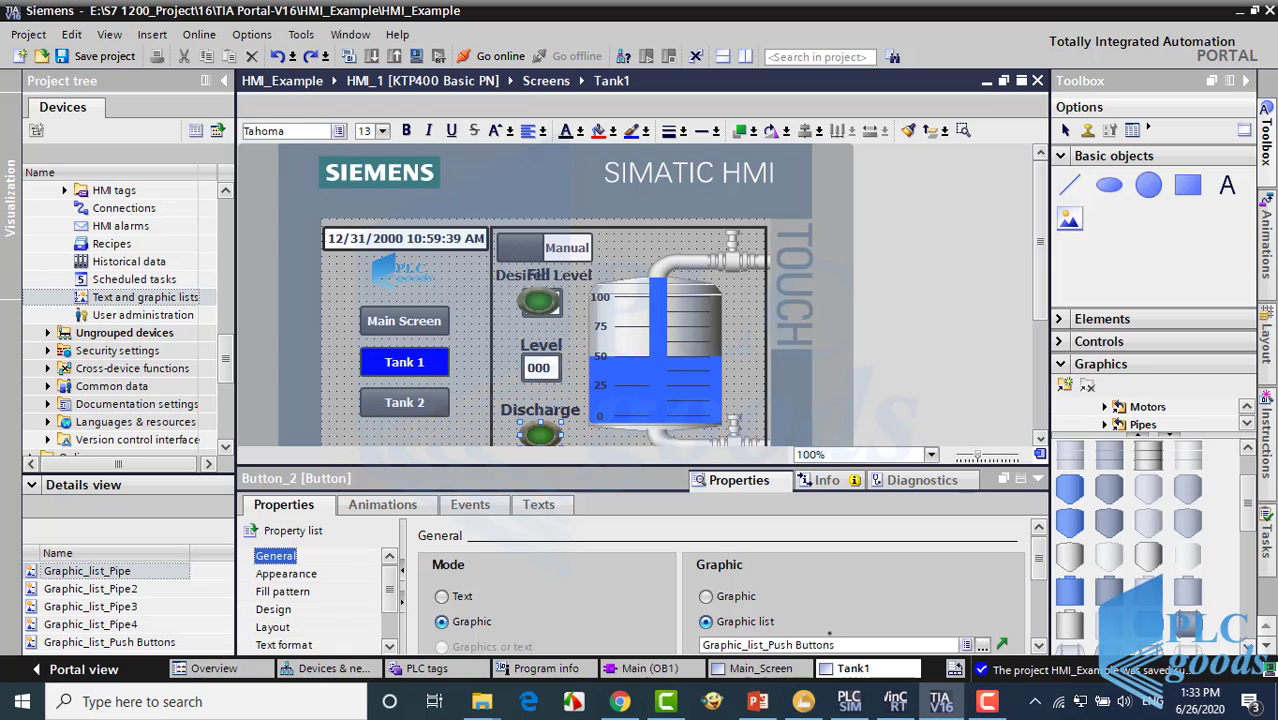
left_click(1037, 561)
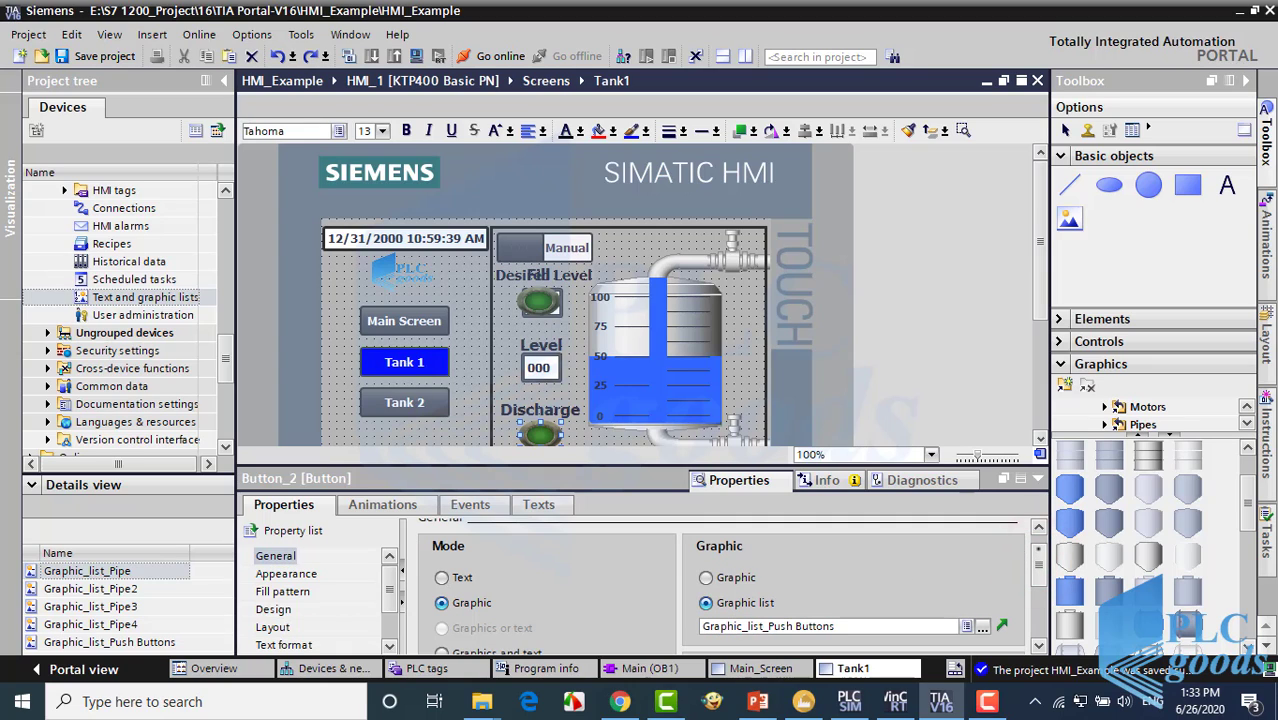
scroll(1037, 570, "down", 1)
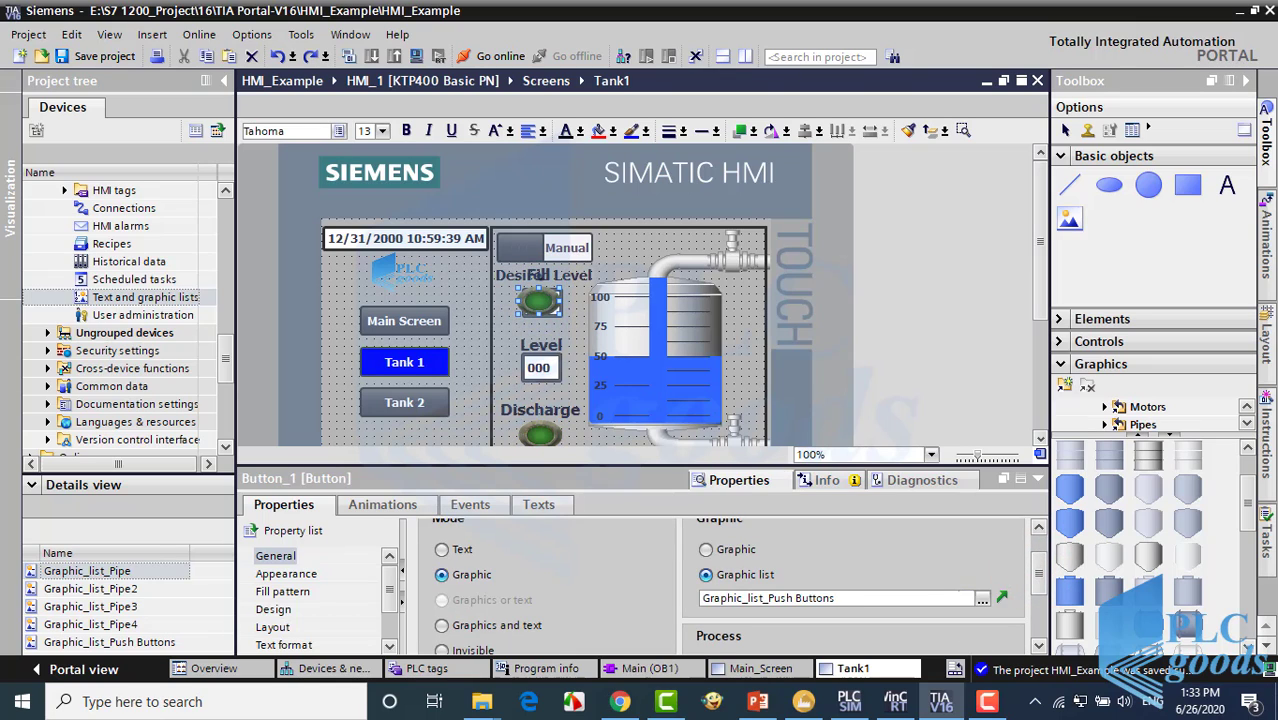
Copy and paste the round Desired Fill Level button onto the top inlet pipe, set to Invisible mode.
right_click(535, 297)
left_click(570, 324)
right_click(754, 292)
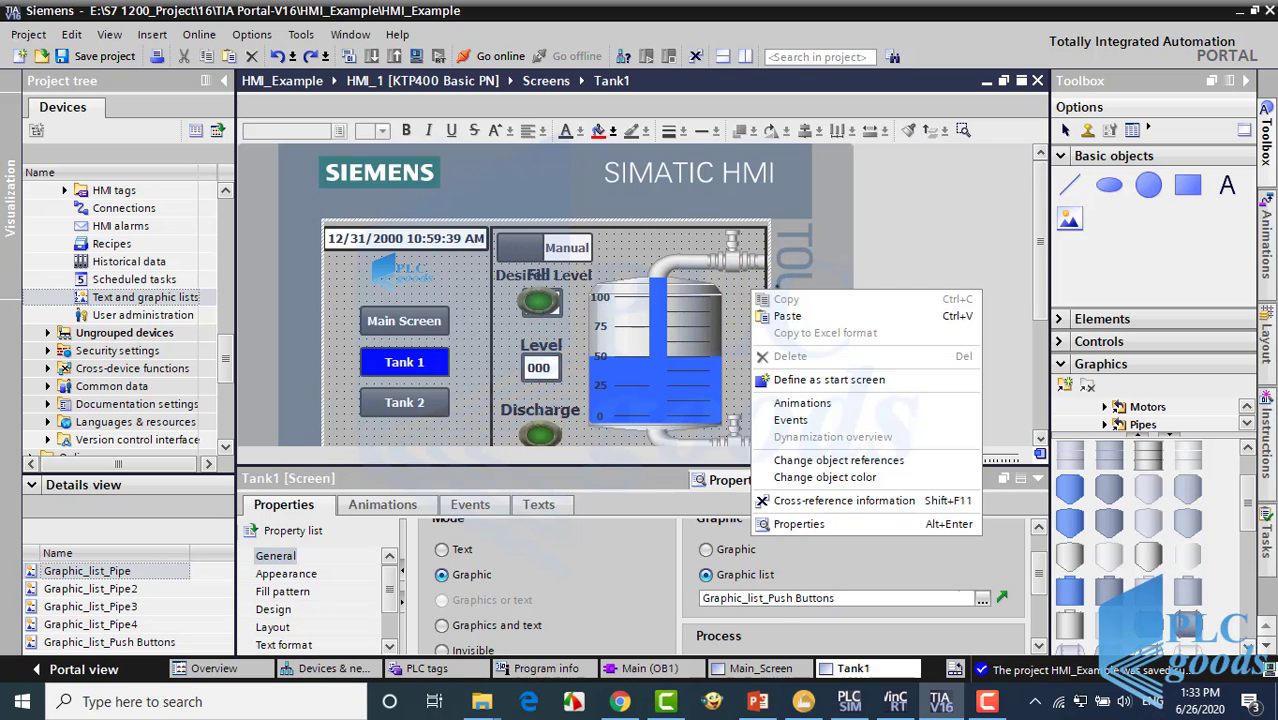
left_click(786, 316)
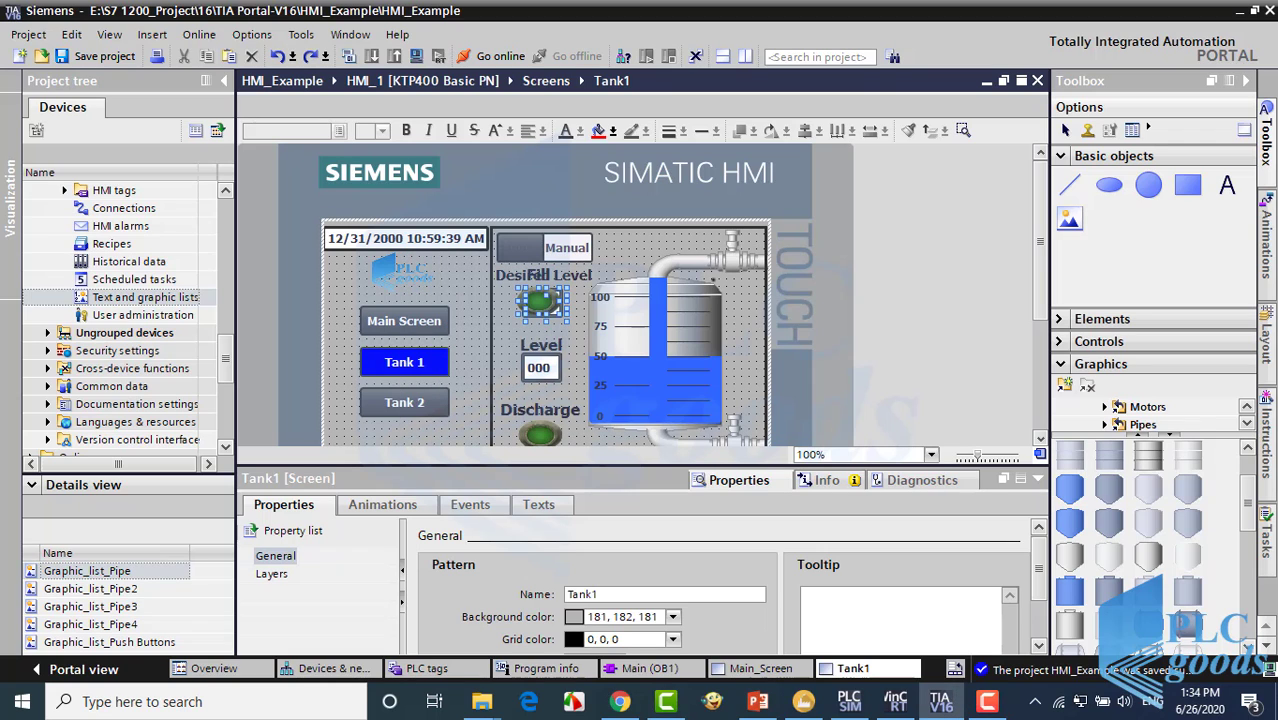
left_click_drag(545, 307, 730, 258)
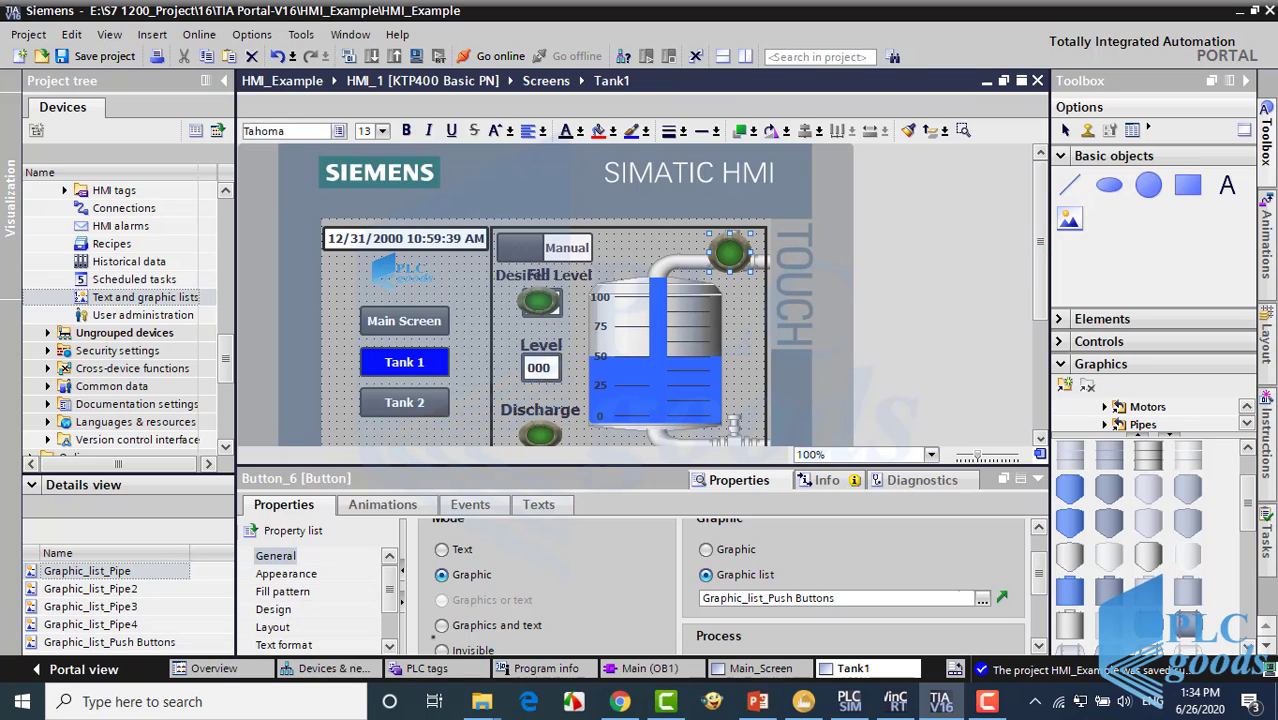
left_click(441, 650)
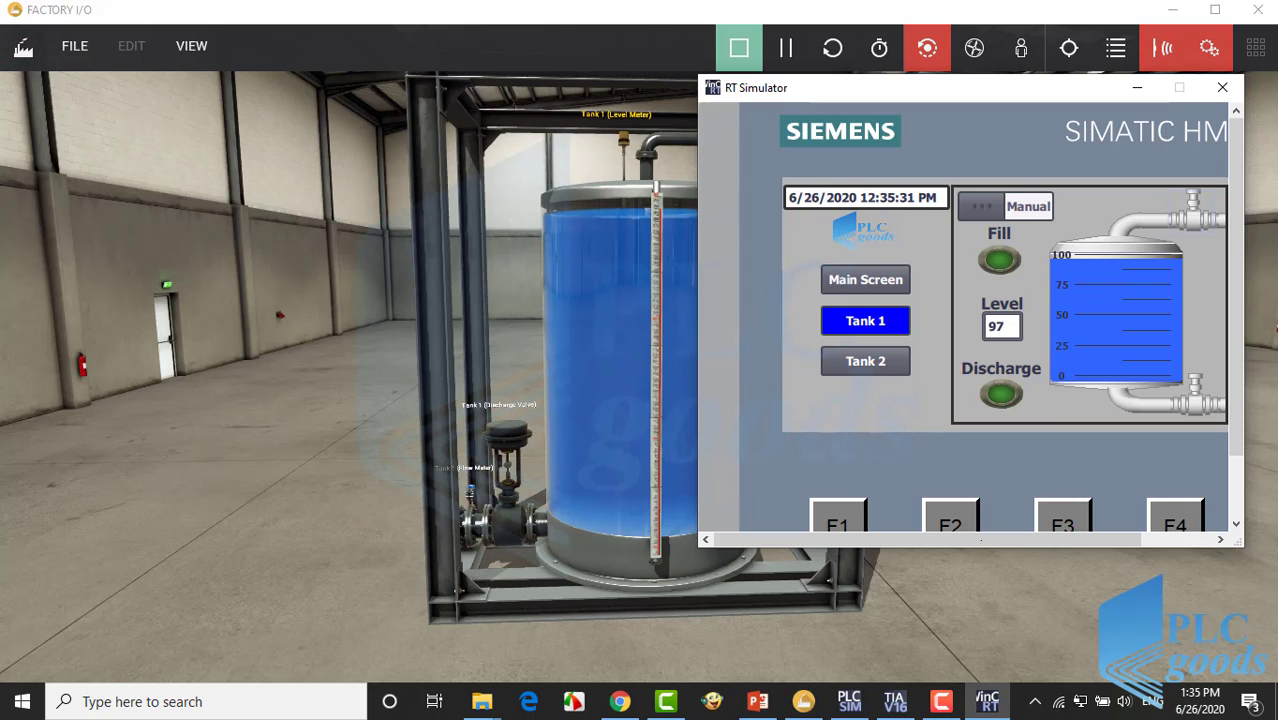
Return to the Tank1 editor and select the green Fill lamp and the Level value field.
left_click(894, 701)
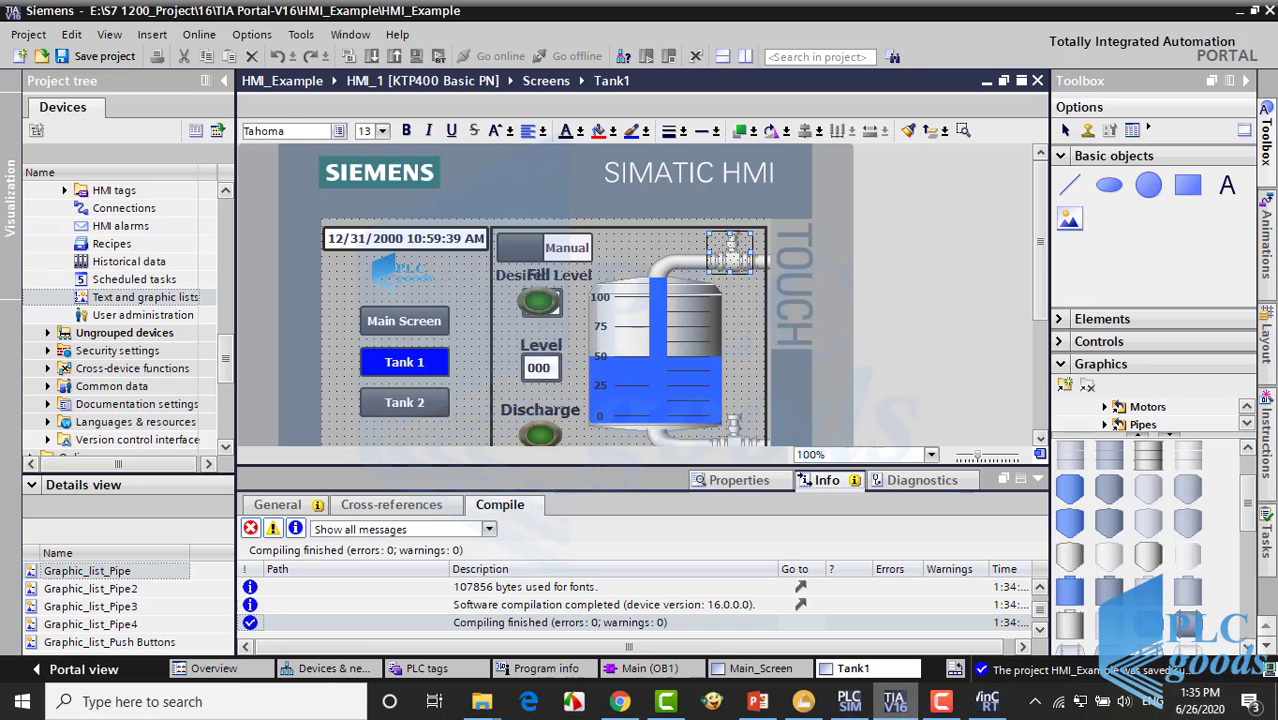
left_click(540, 300)
left_click(538, 367)
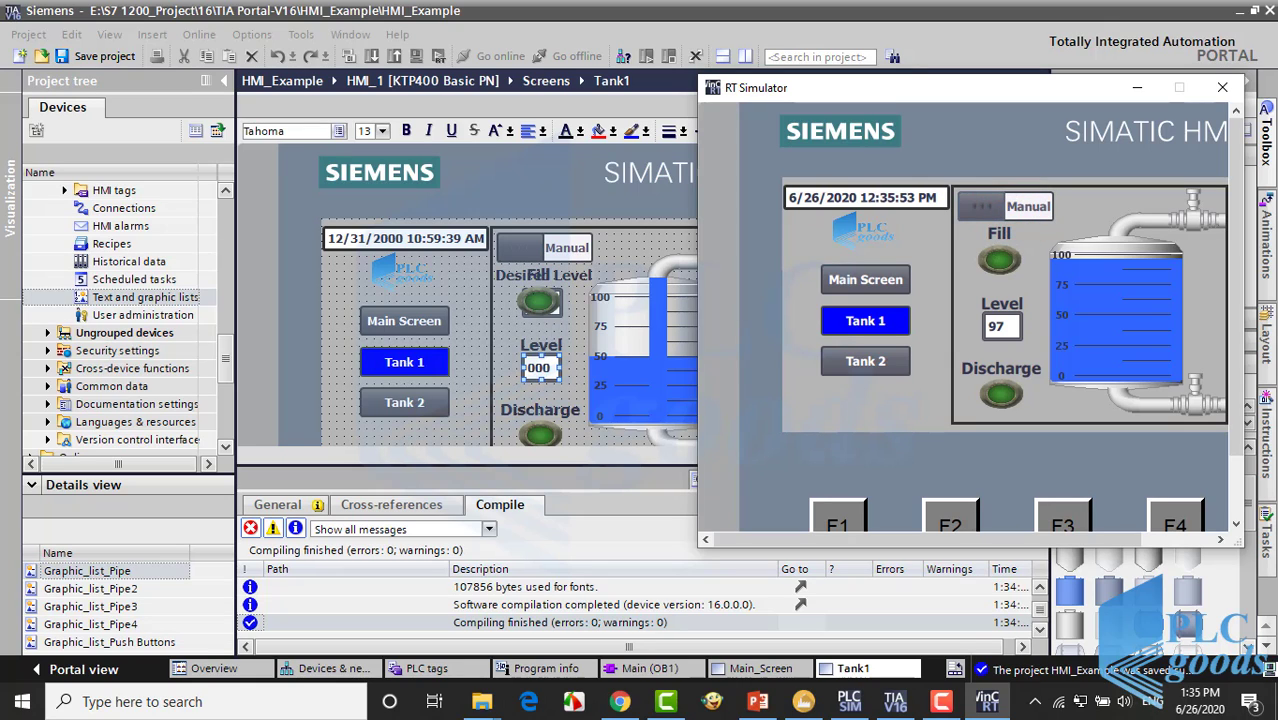
key("alt+Tab")
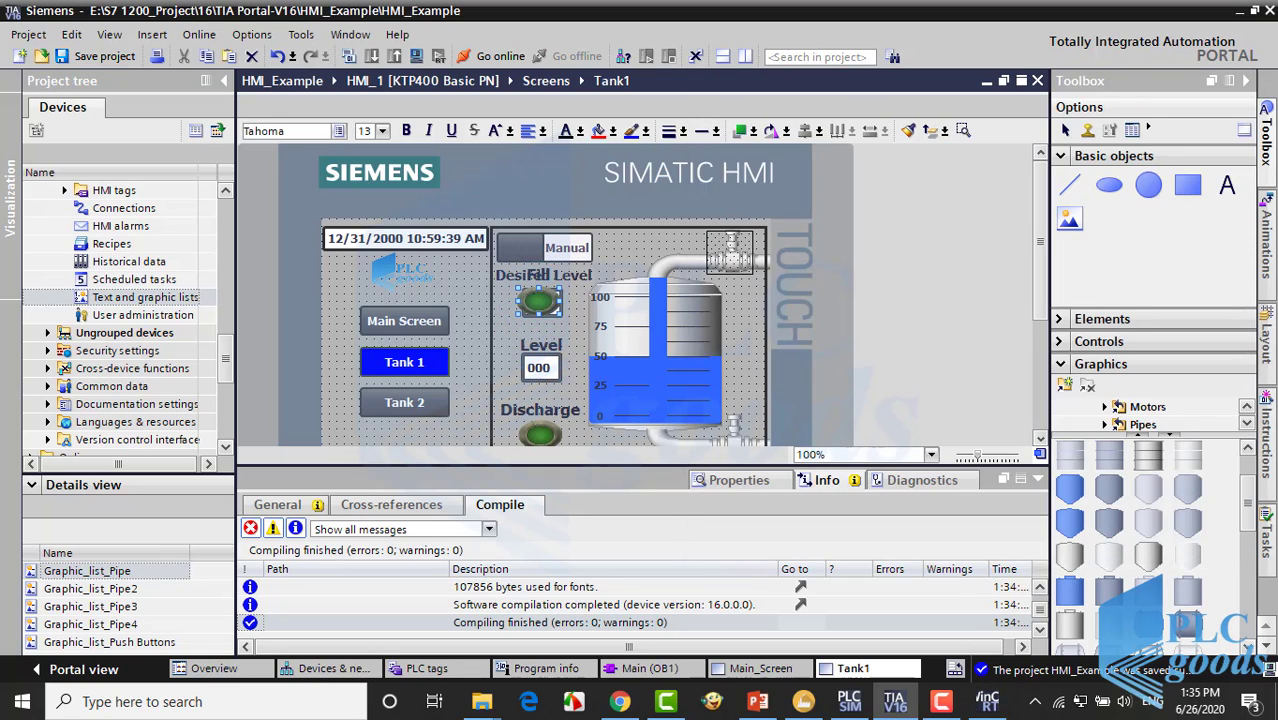
Give Button_1 a Visibility animation on tag Manual_Auto with range 0 to 0.
left_click(703, 479)
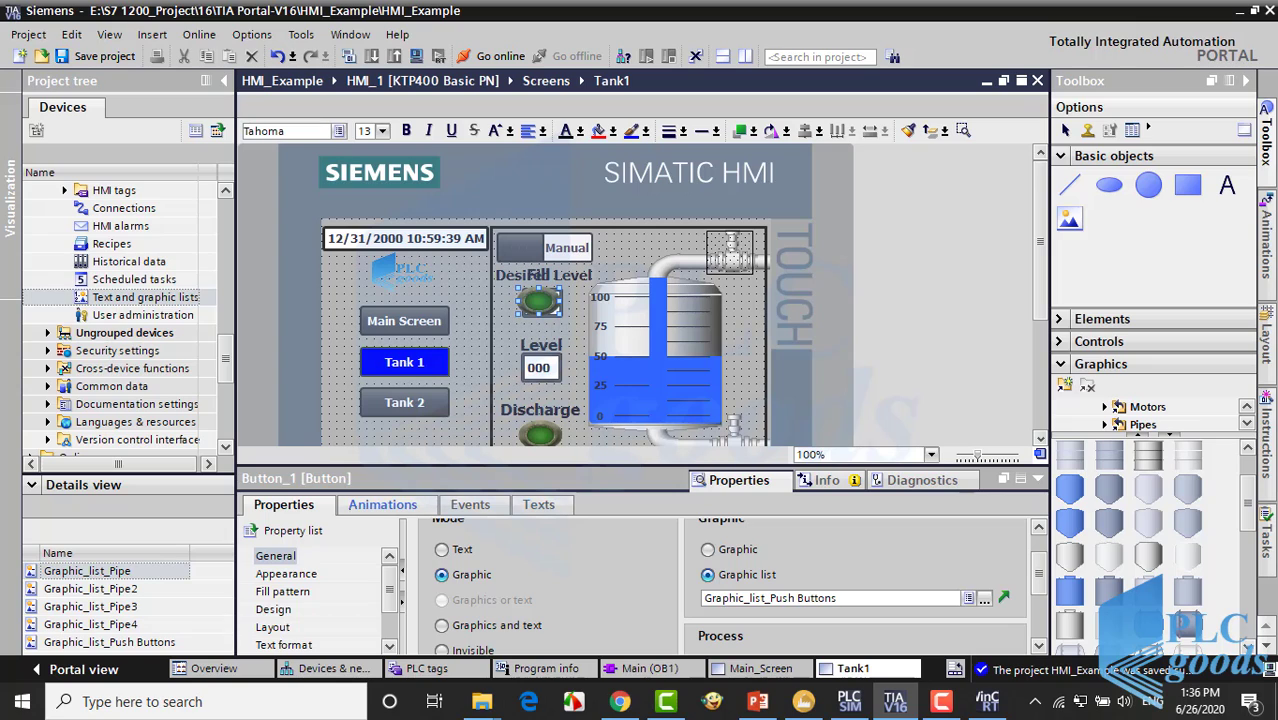
left_click(366, 503)
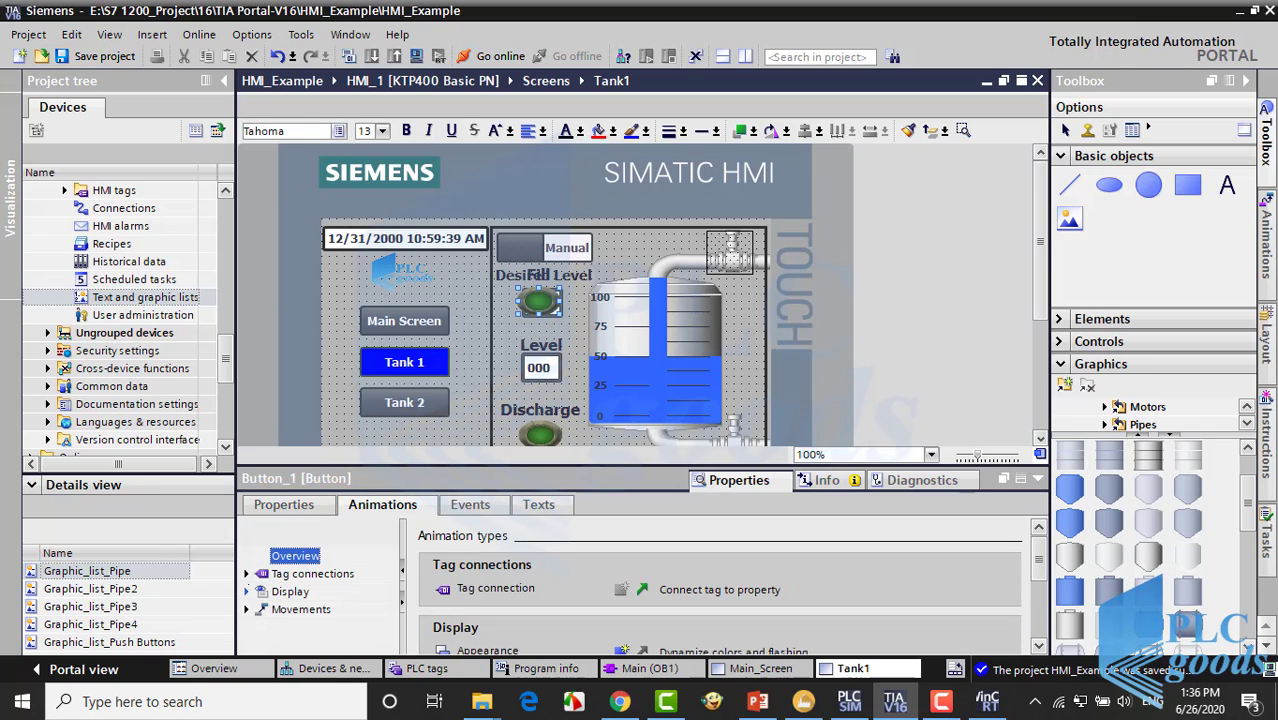
left_click(247, 591)
left_click(301, 626)
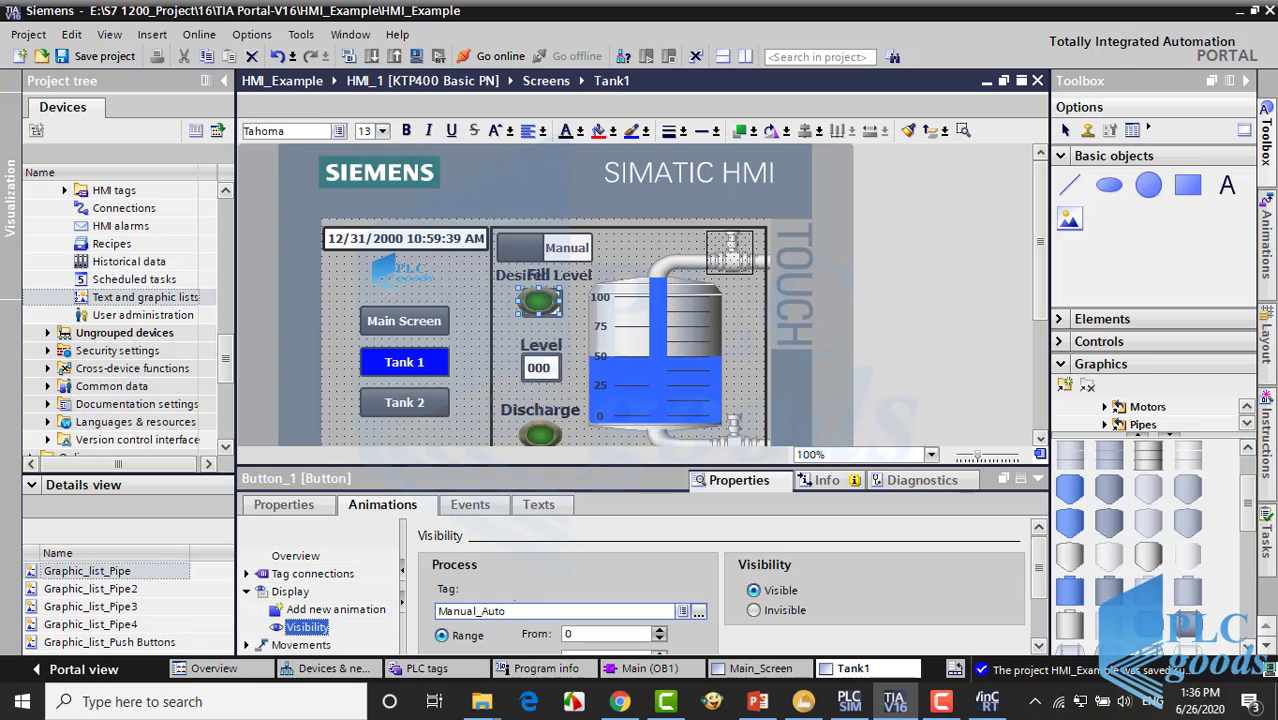
left_click(508, 610)
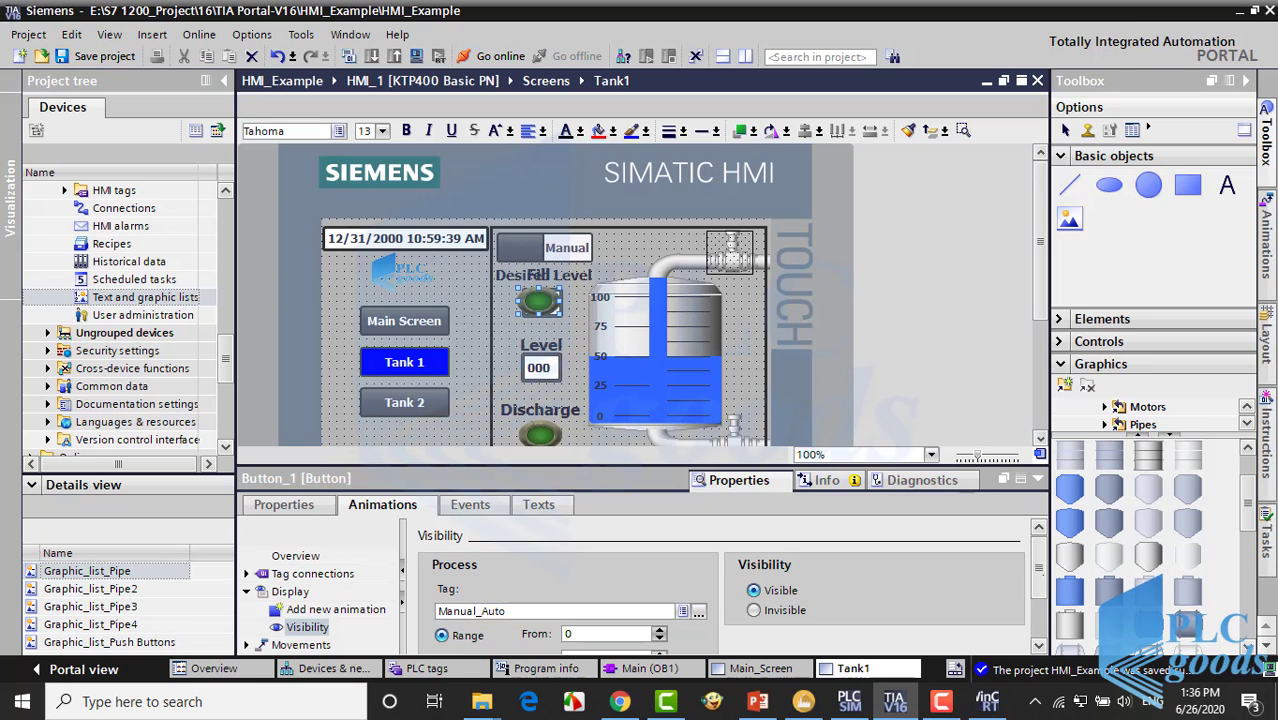
scroll(720, 586, "down", 1)
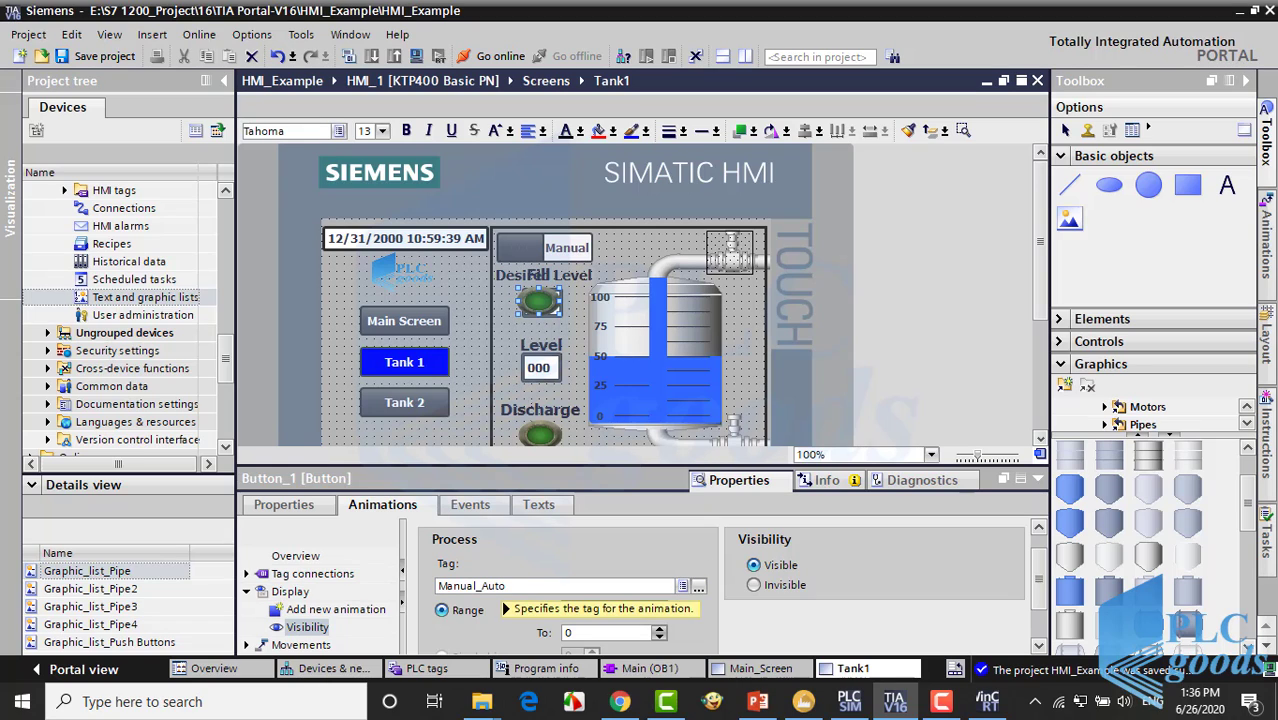
Nudge the button aside and select I/O field_2 behind it for its Manual_Auto visibility from 1.
left_click_drag(540, 301, 518, 301)
left_click(548, 303)
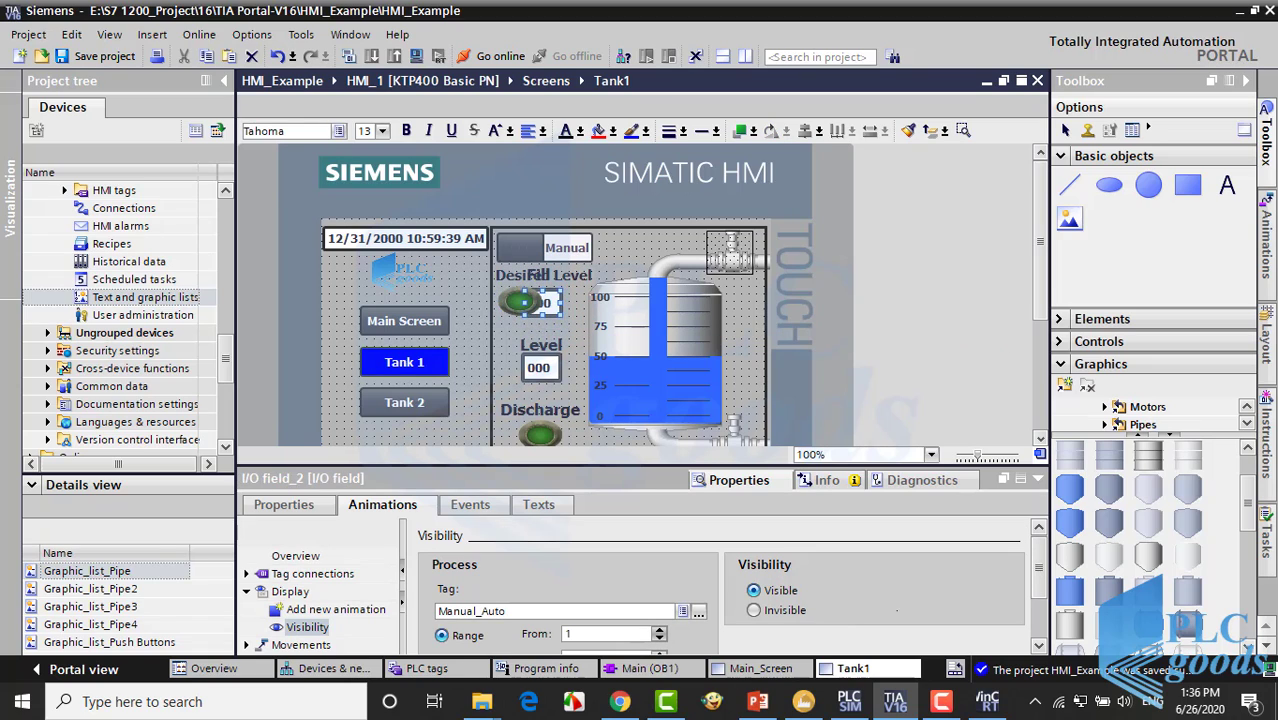
left_click_drag(1033, 585, 1034, 602)
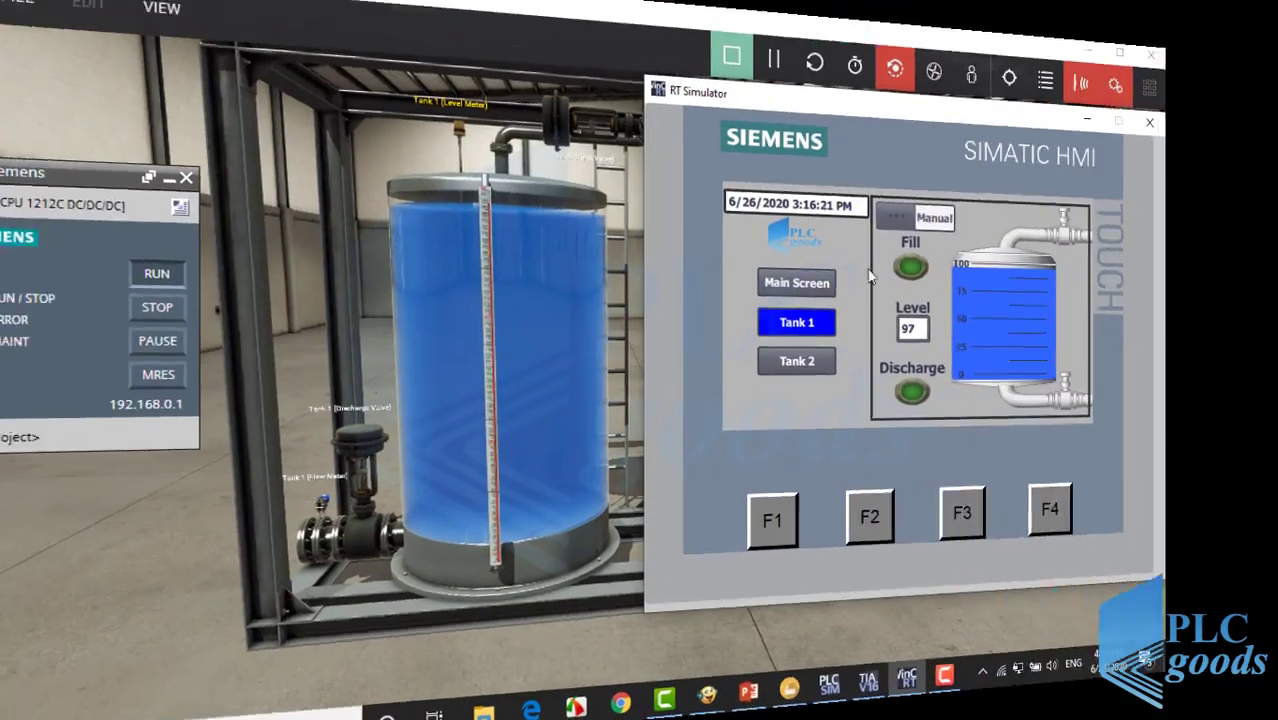
Show the HMI's Tank 2 screen, hide the simulator, and put Factory I/O in edit mode.
left_click(812, 367)
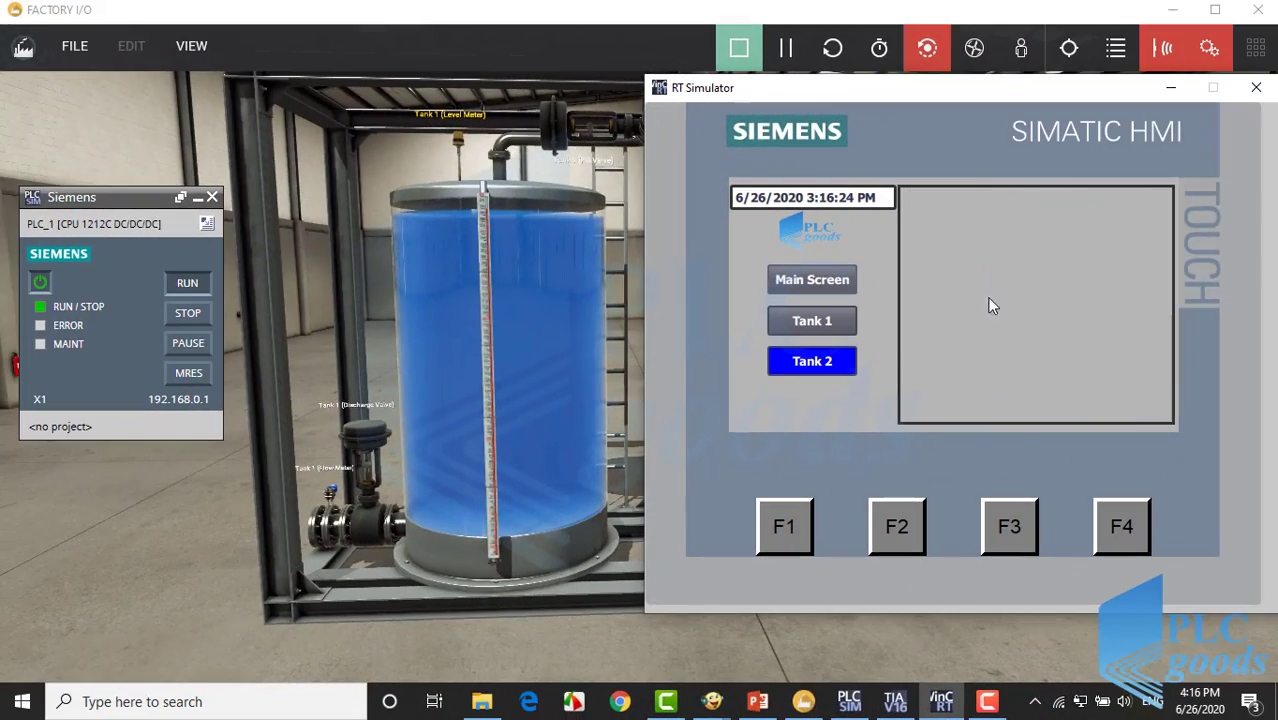
left_click(1171, 87)
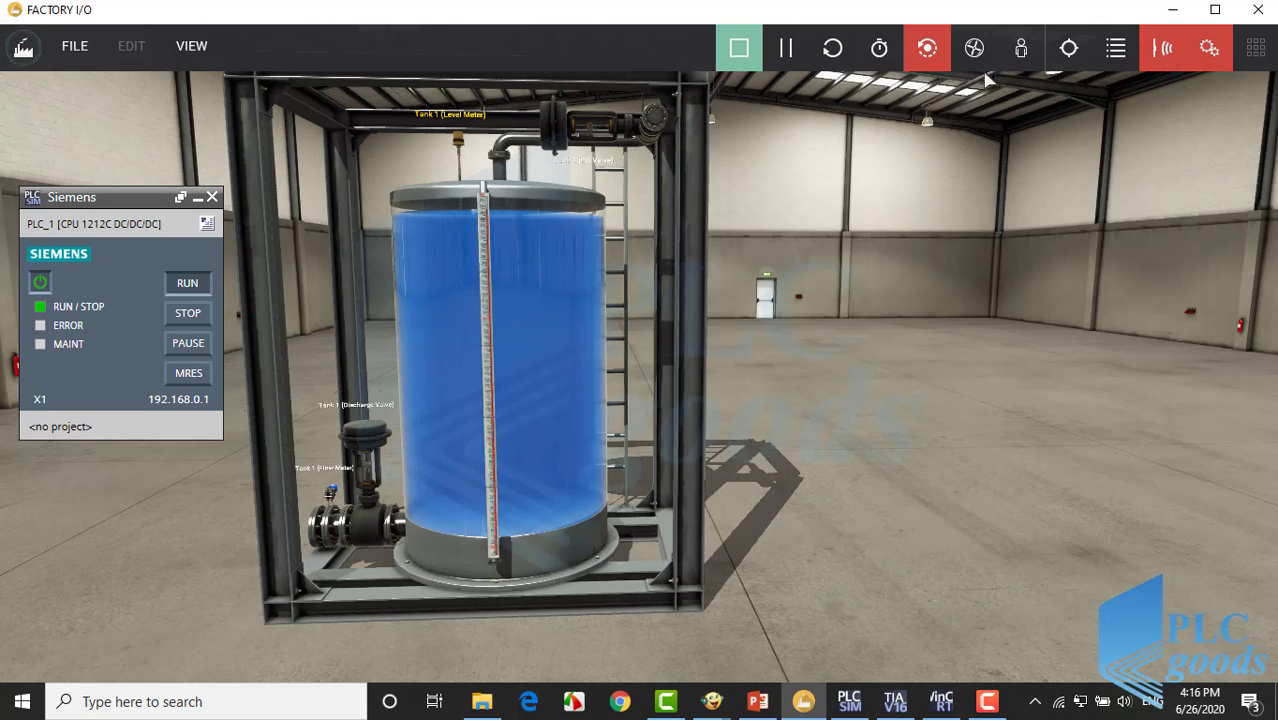
left_click(739, 40)
Drag a Tank station from the Stations palette next to Tank 1.
left_click(1060, 116)
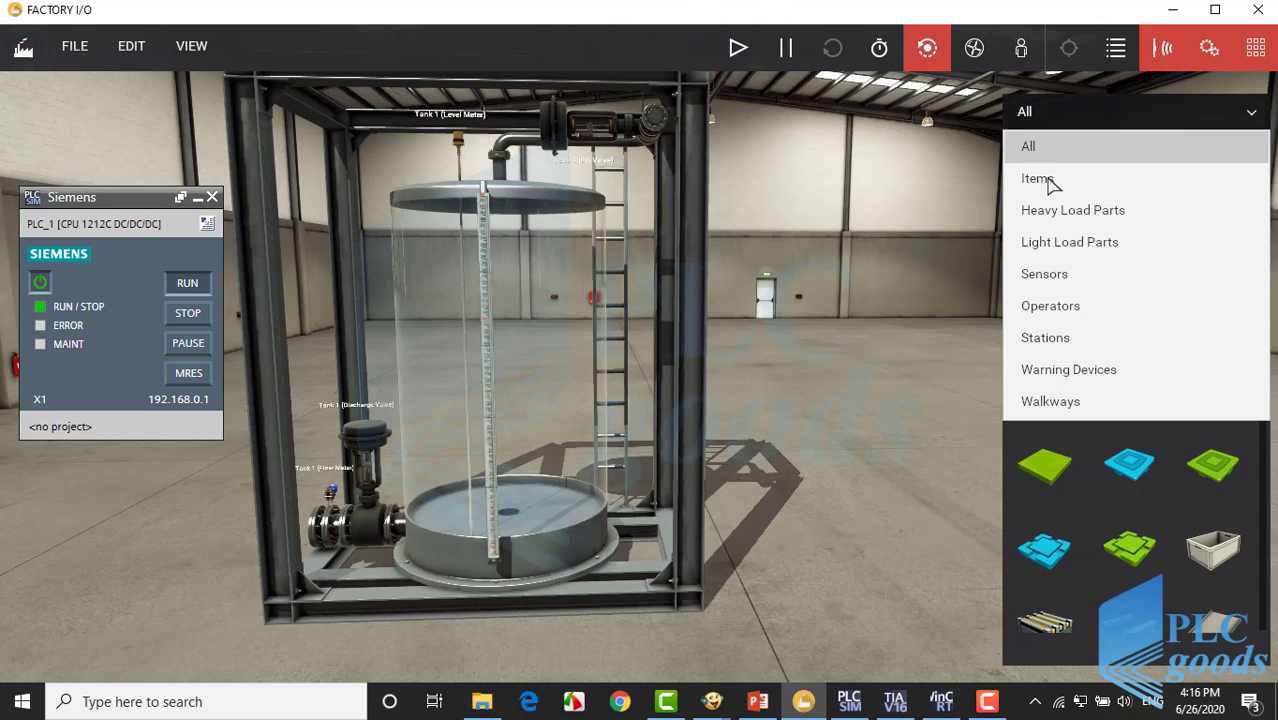
left_click(1038, 338)
left_click_drag(1120, 377, 633, 364)
left_click_drag(633, 418, 697, 229)
scroll(697, 229, "up", 5)
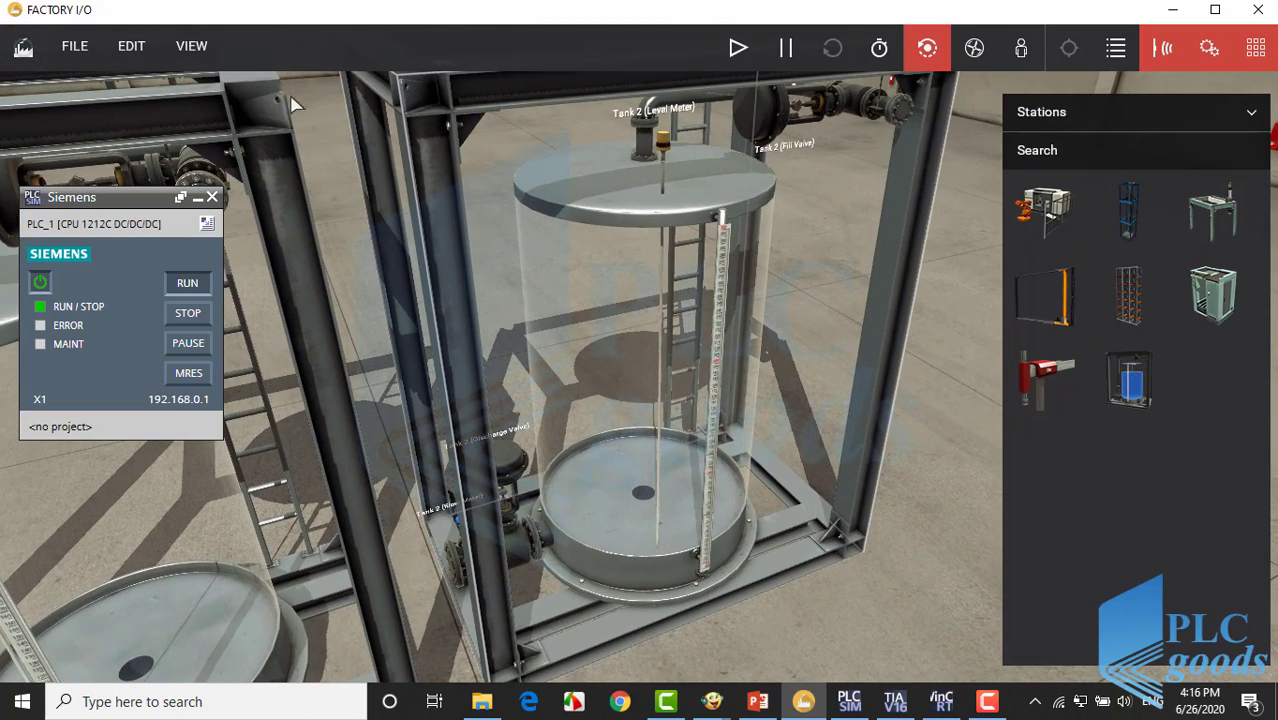
left_click(75, 46)
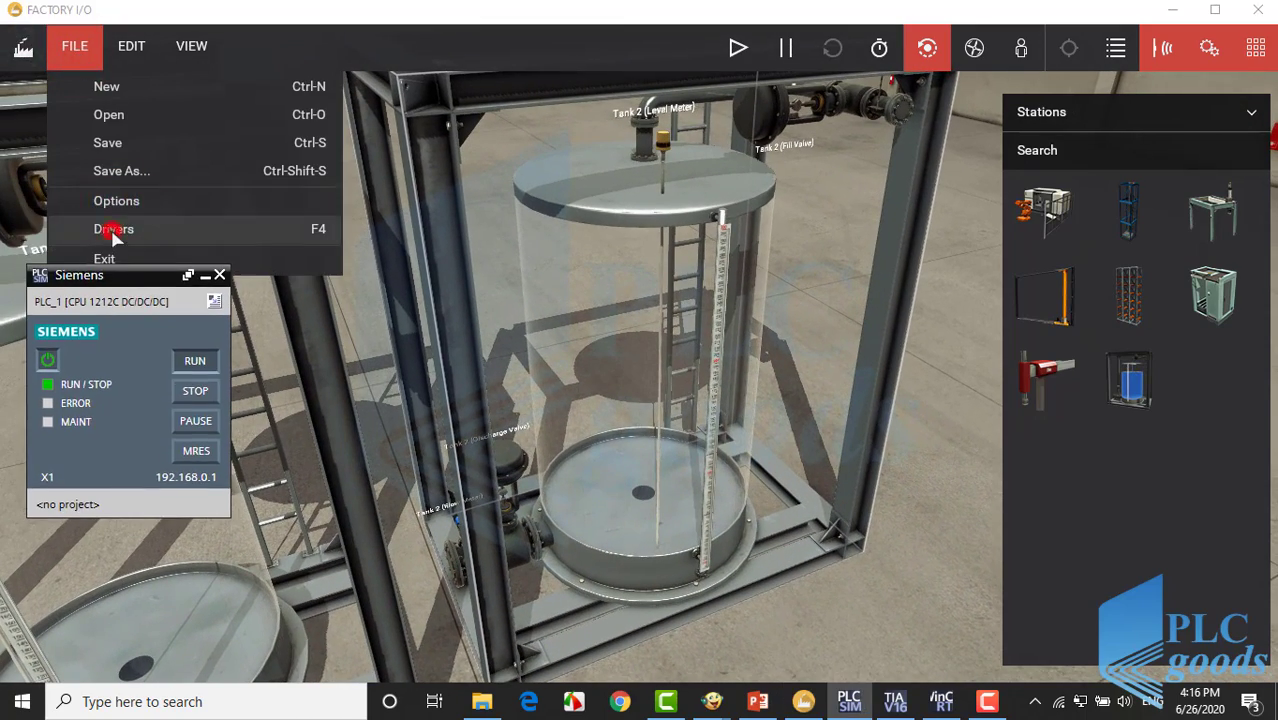
In the driver, map Tank 2's level meter to IW34, fill valve to QW34 and discharge valve to QW36.
left_click(100, 229)
left_click(205, 275)
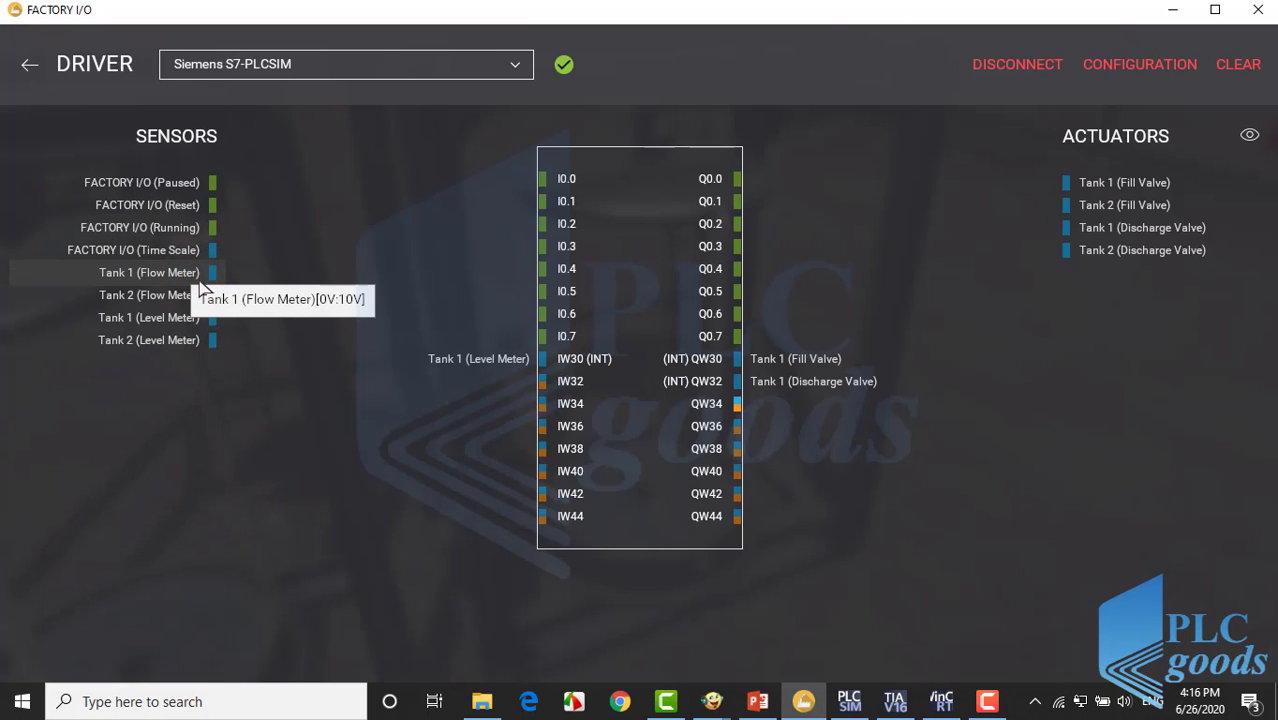
left_click_drag(135, 340, 452, 406)
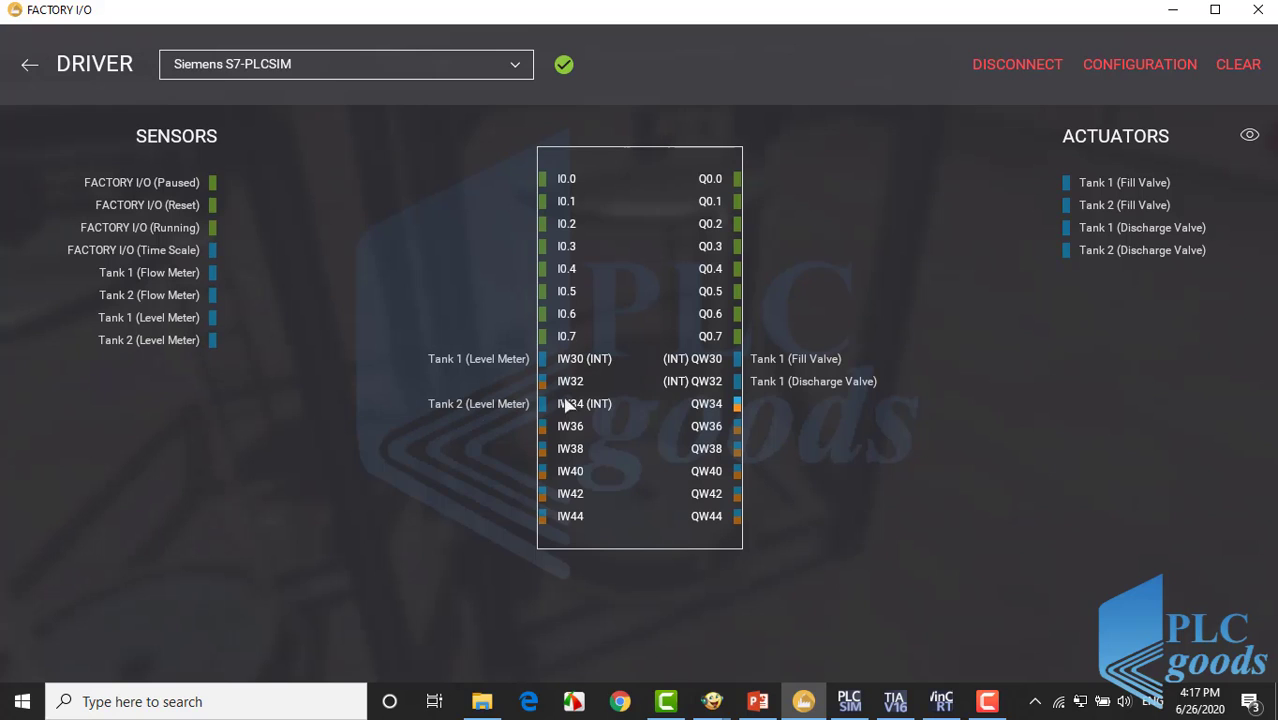
left_click_drag(1100, 205, 780, 410)
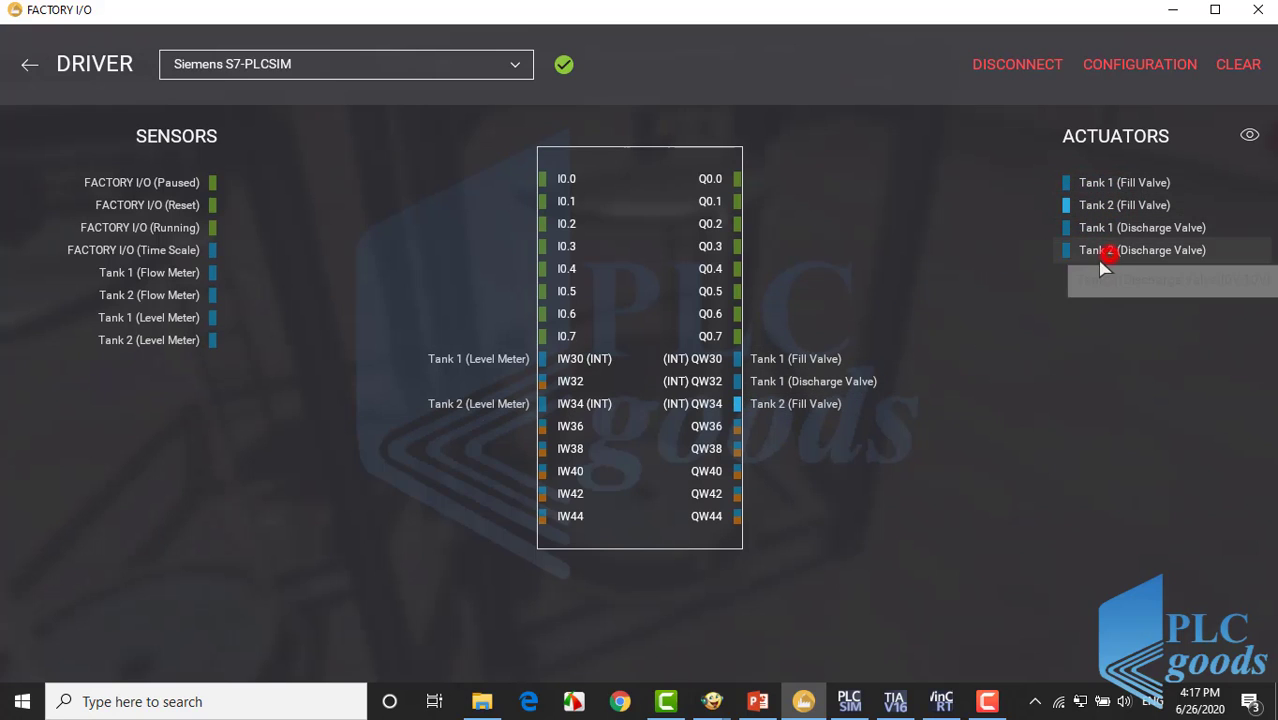
left_click_drag(1064, 260, 792, 427)
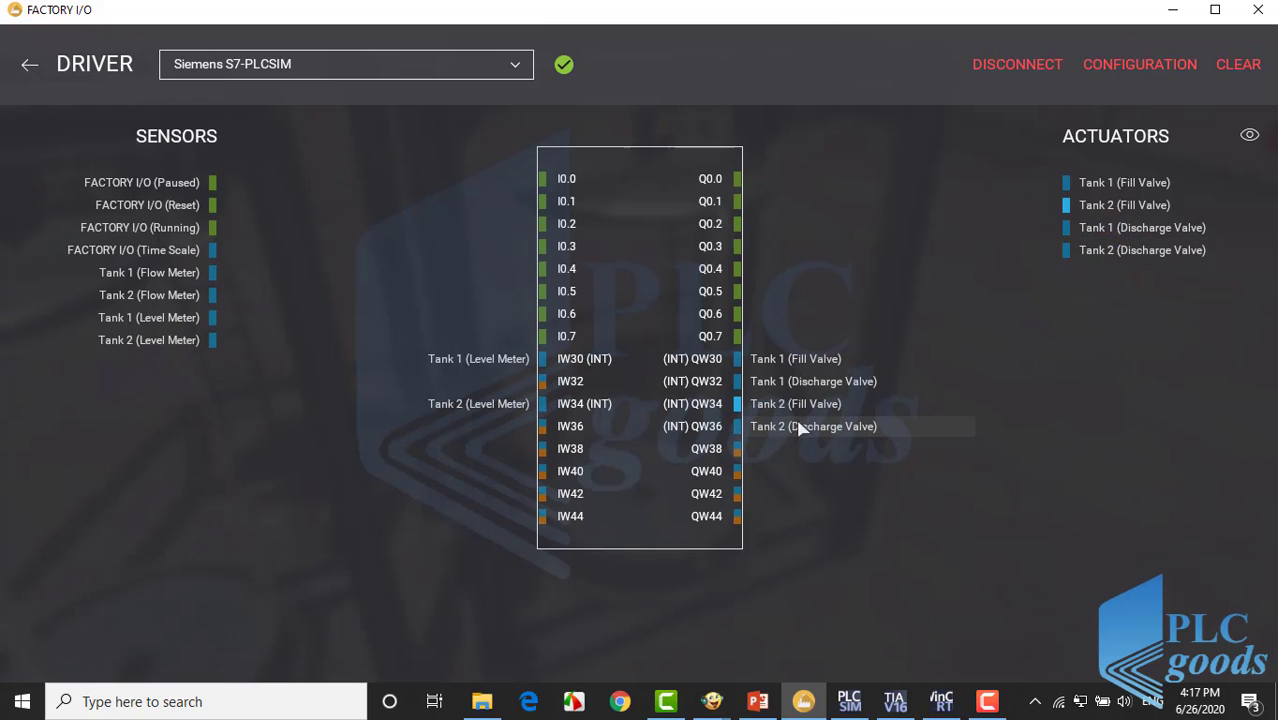
left_click(32, 71)
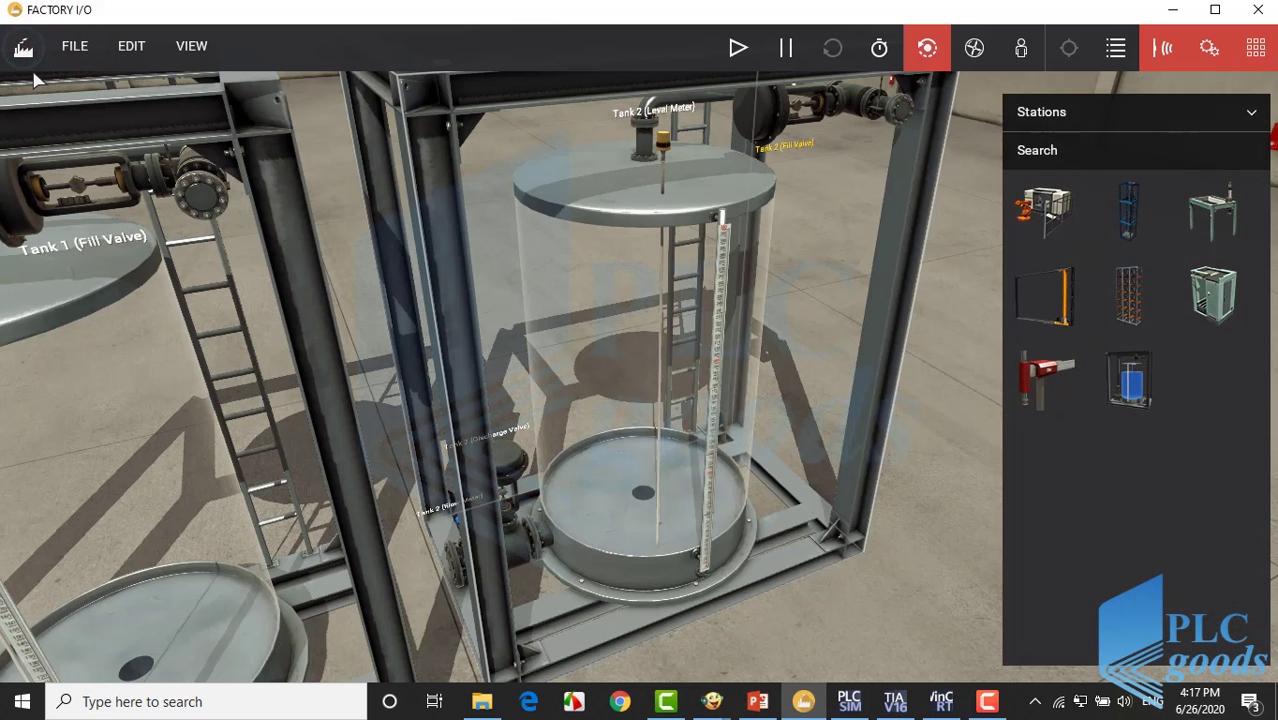
Copy the Tank1 level-display network (Network 2) and paste it below as Network 4.
left_click(894, 703)
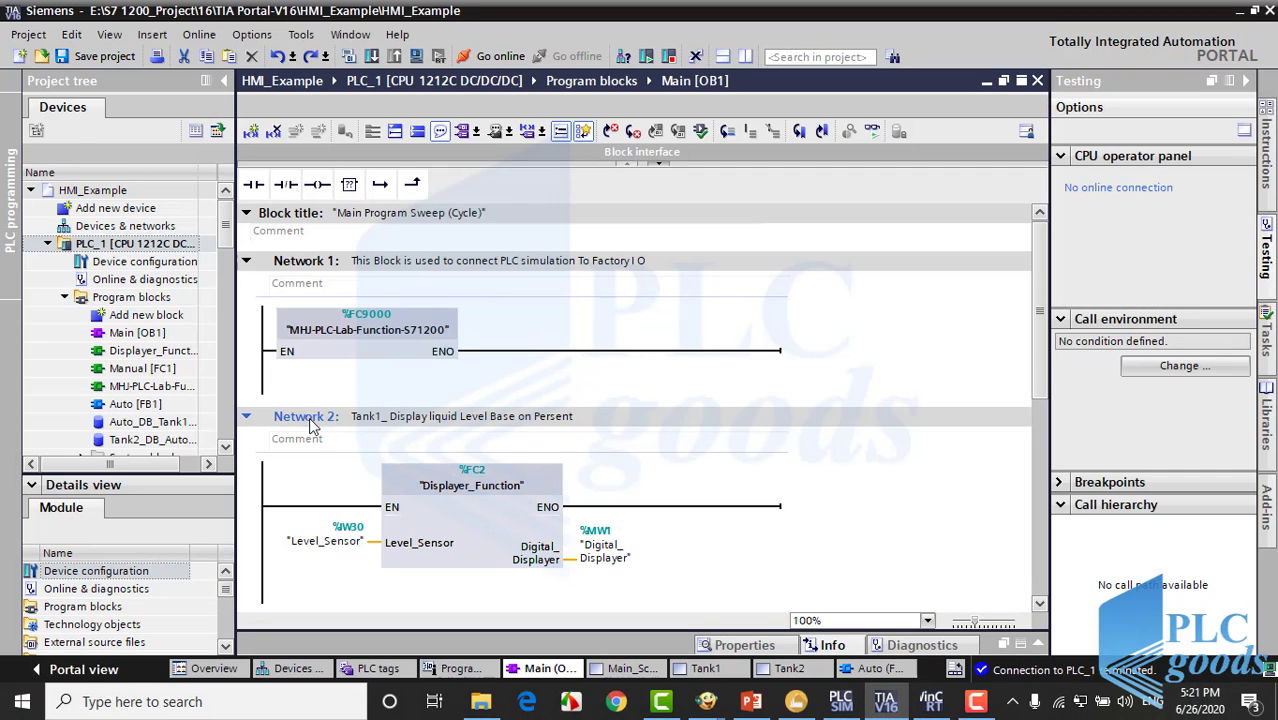
left_click(311, 420)
right_click(311, 420)
left_click(328, 131)
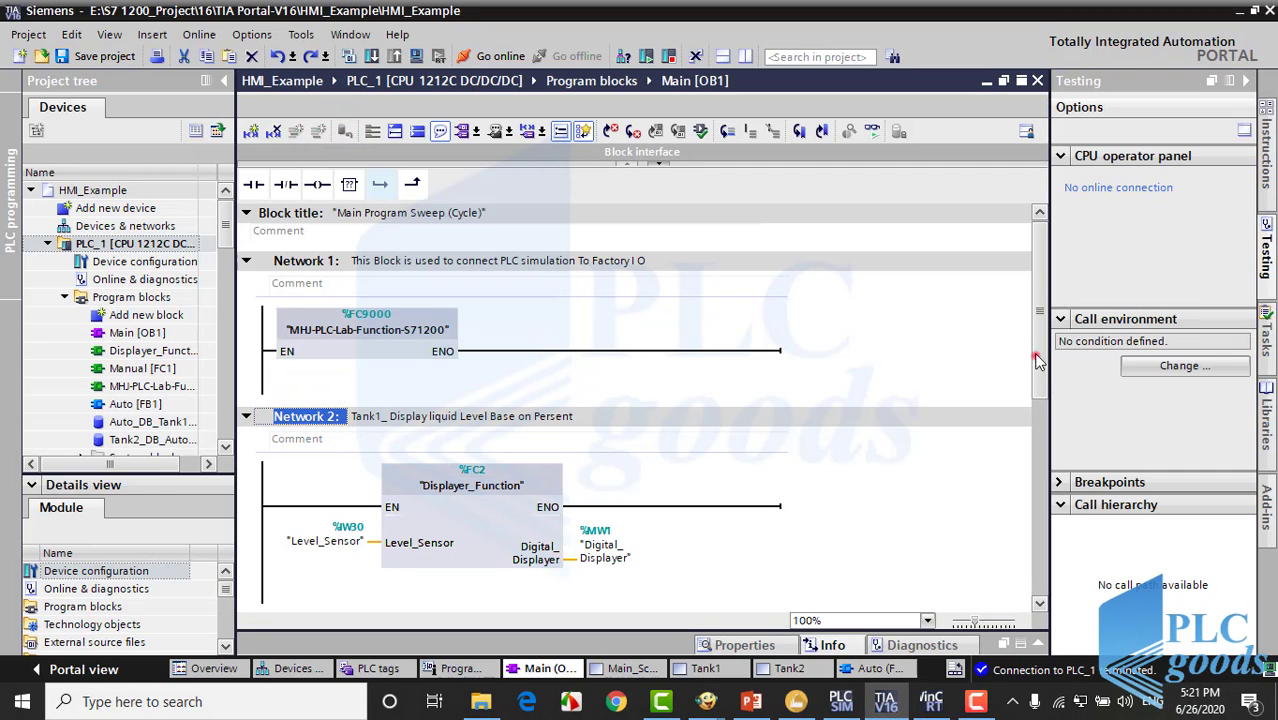
left_click_drag(1036, 354, 1036, 617)
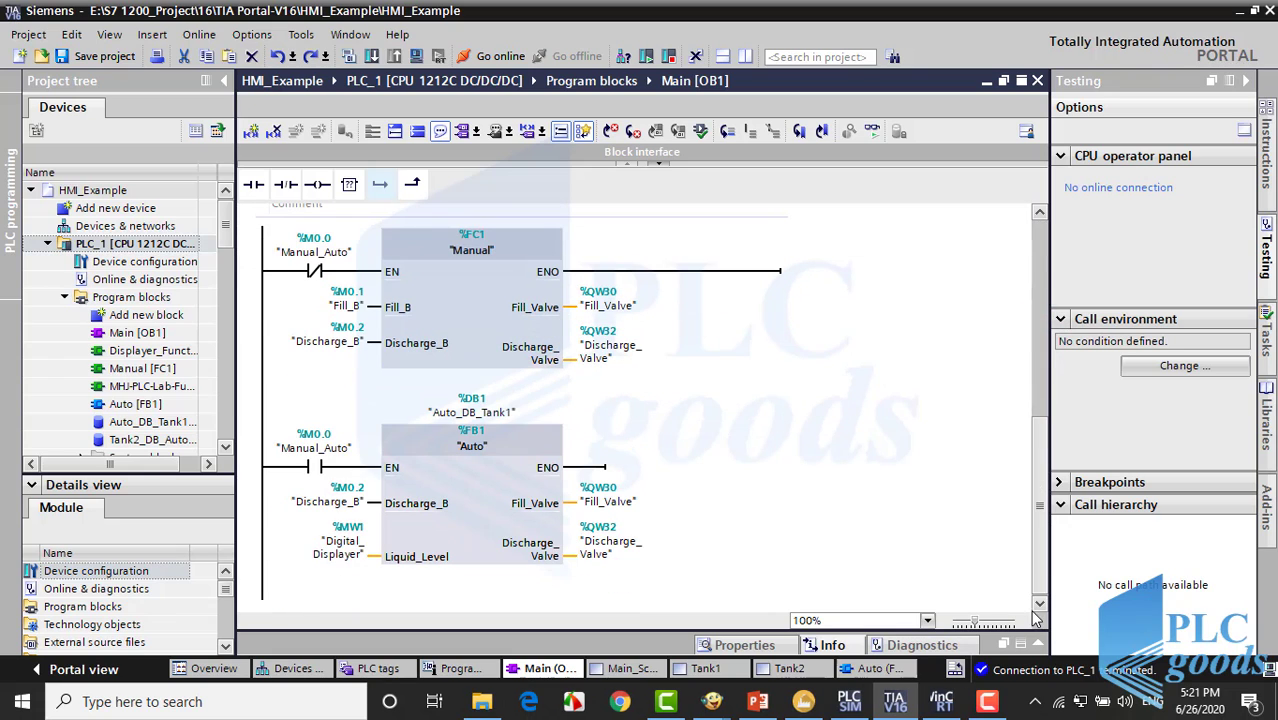
right_click(855, 598)
left_click(900, 422)
scroll(900, 425, "down", 3)
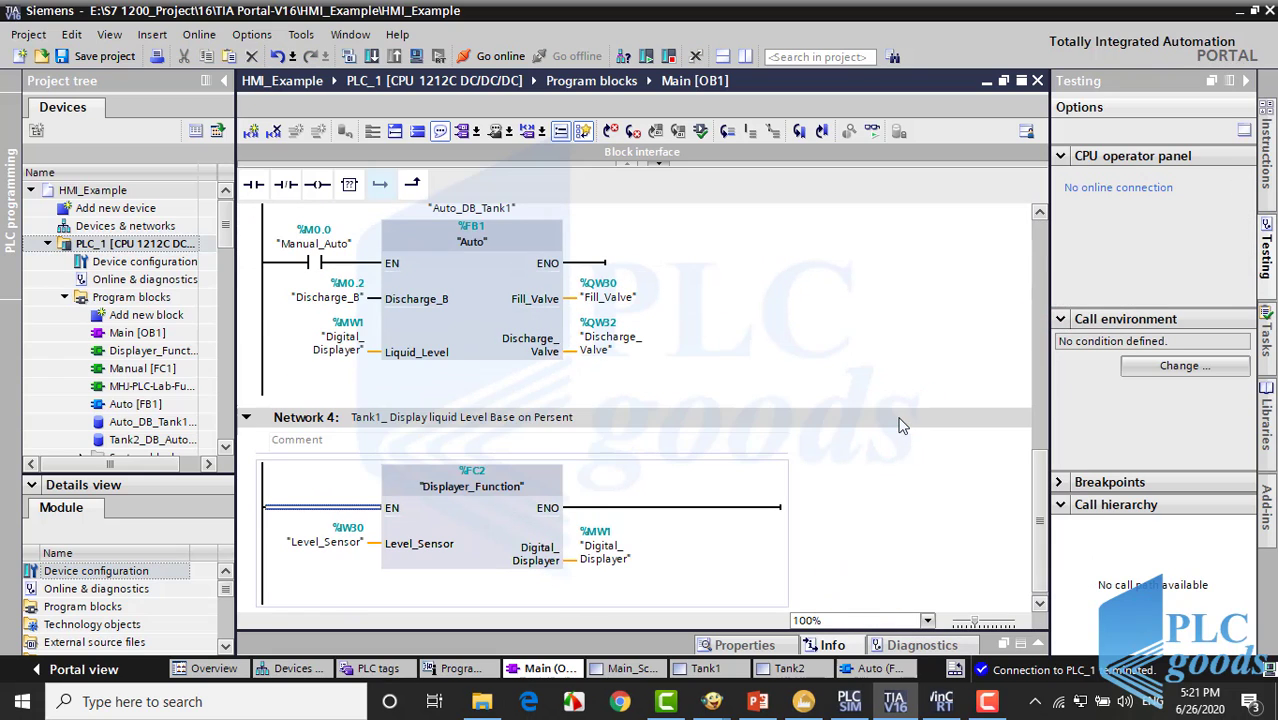
Title the new network Tank2 and set Level_Sensor to %IW34 and Digital_Displayer to %MW10.
left_click(375, 421)
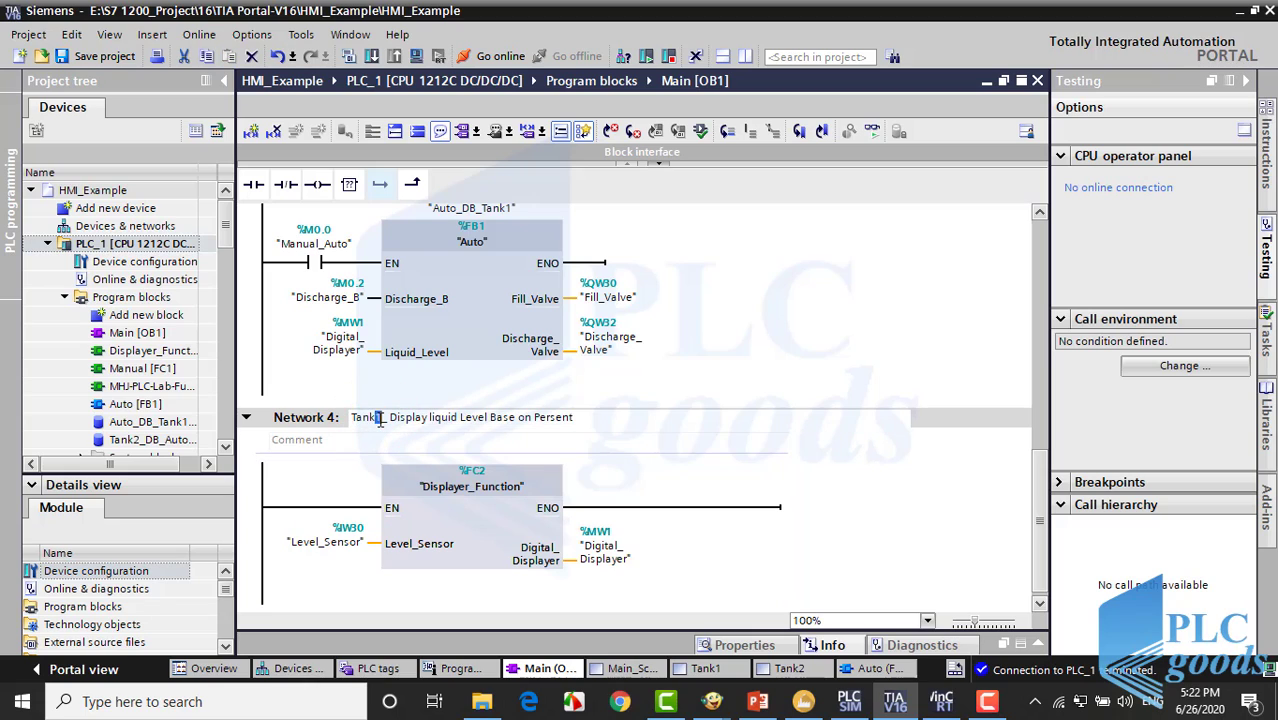
left_click(343, 545)
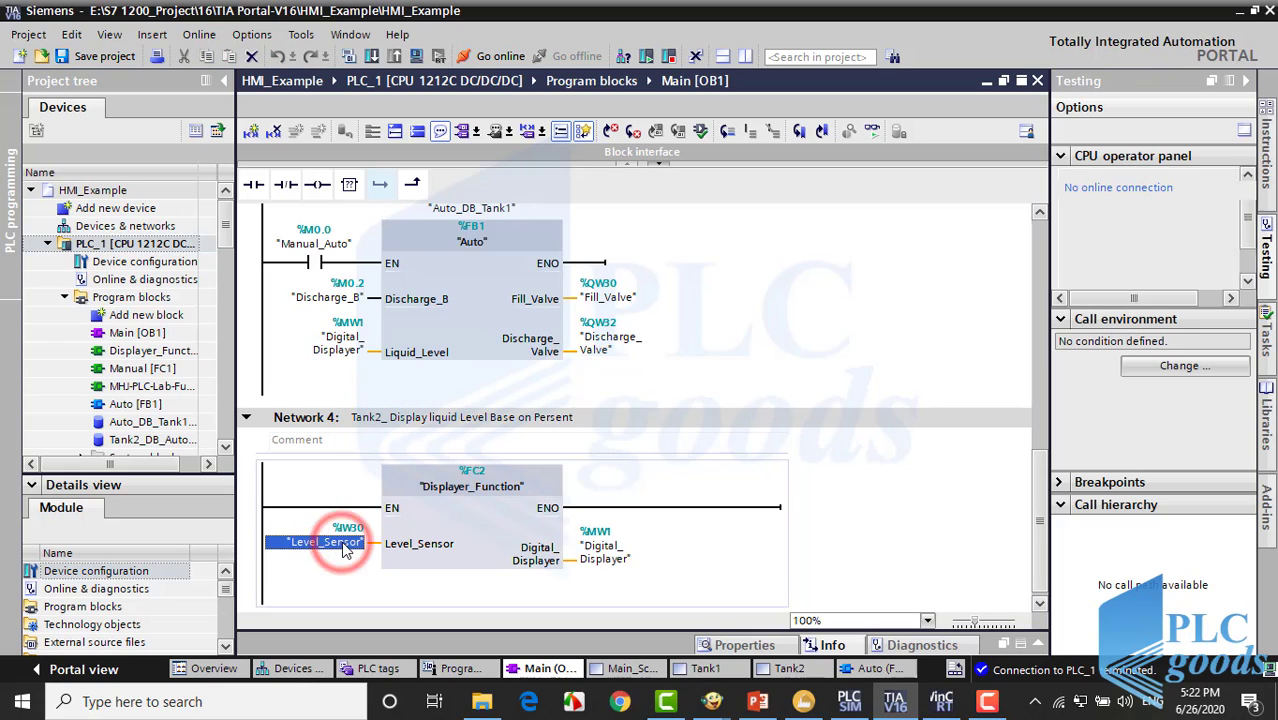
type("iw34")
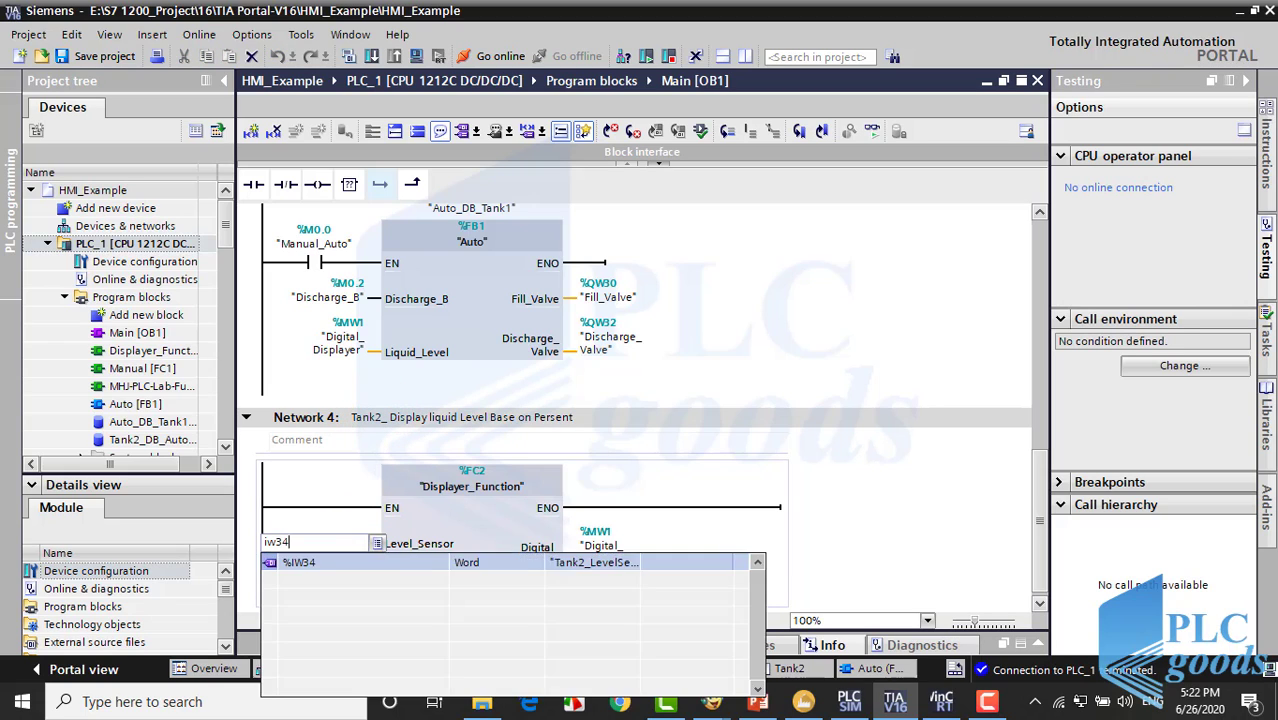
key("Return")
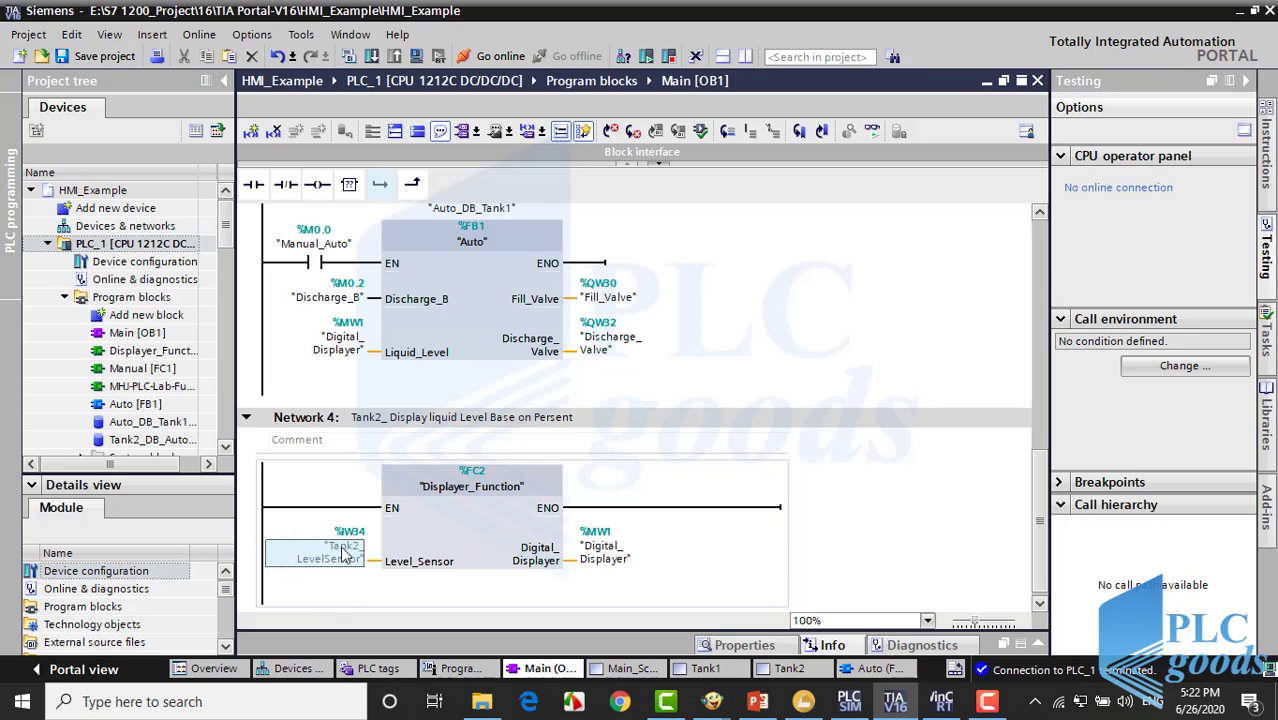
left_click(599, 551)
type("mw10")
key("Return")
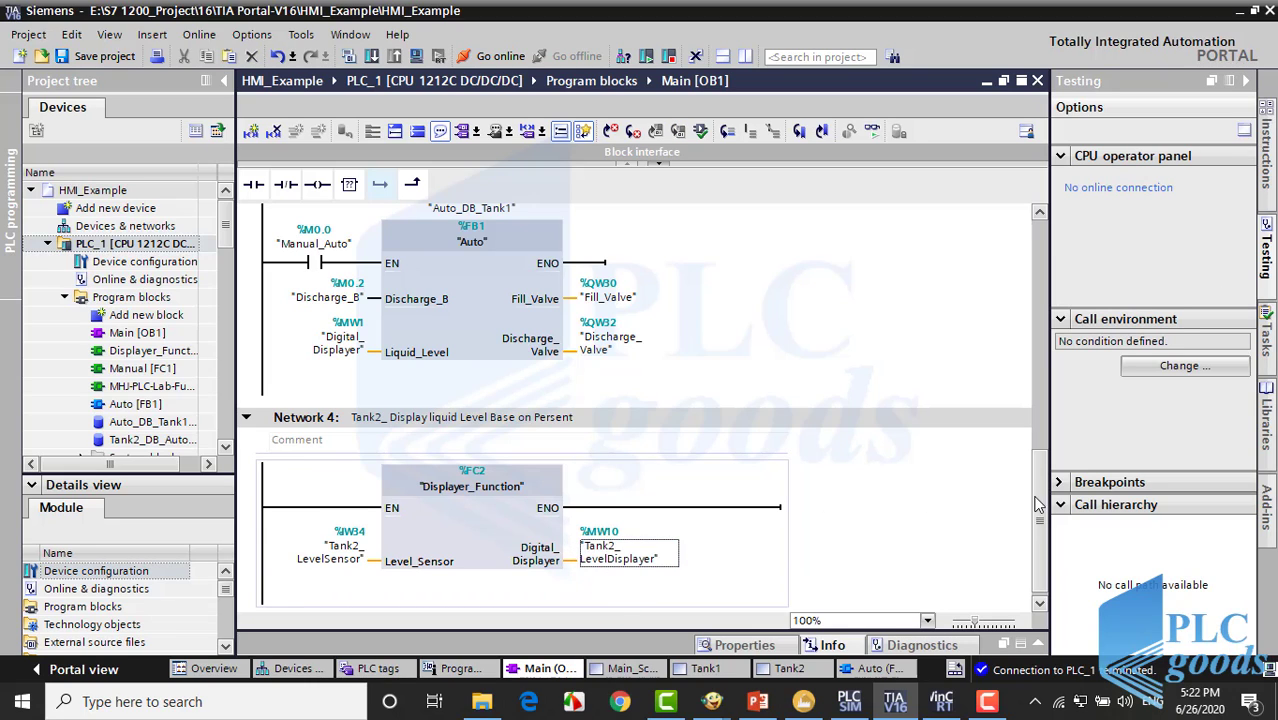
left_click_drag(1040, 508, 1022, 421)
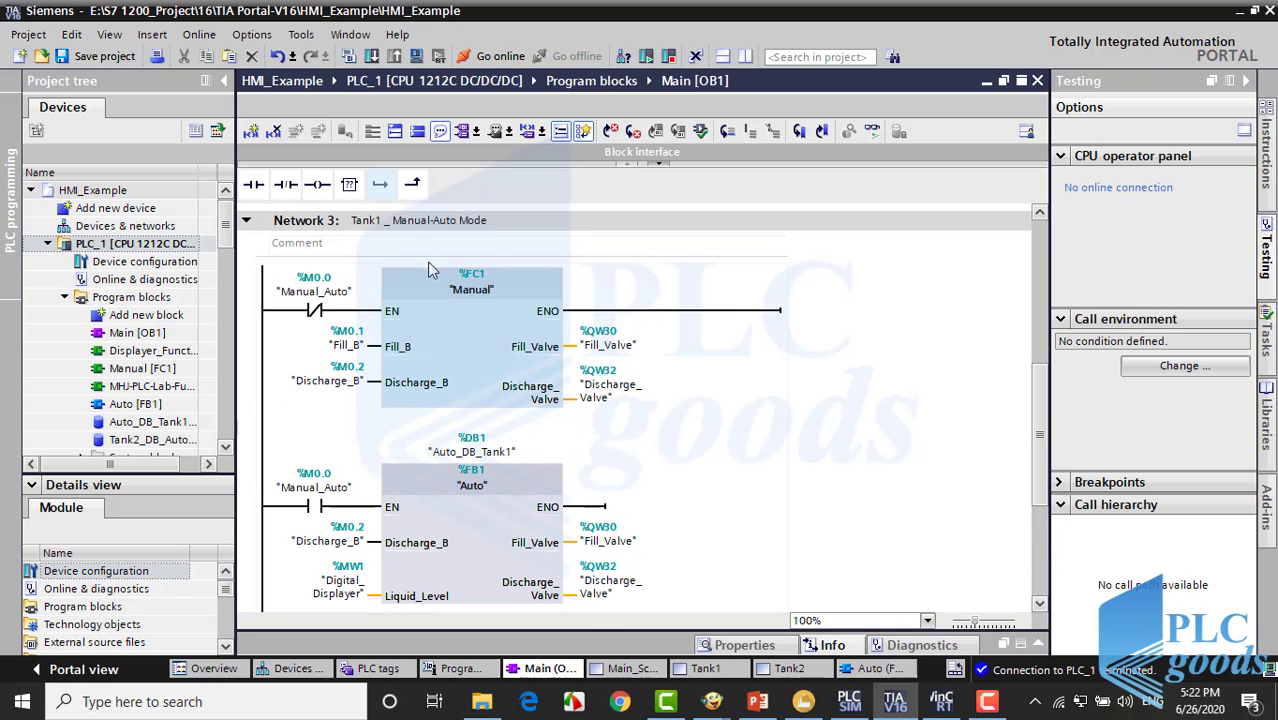
Copy the Manual-Auto network (Network 3) and paste it as Network 5.
left_click(316, 222)
right_click(320, 224)
left_click(342, 261)
left_click_drag(1032, 418, 1049, 548)
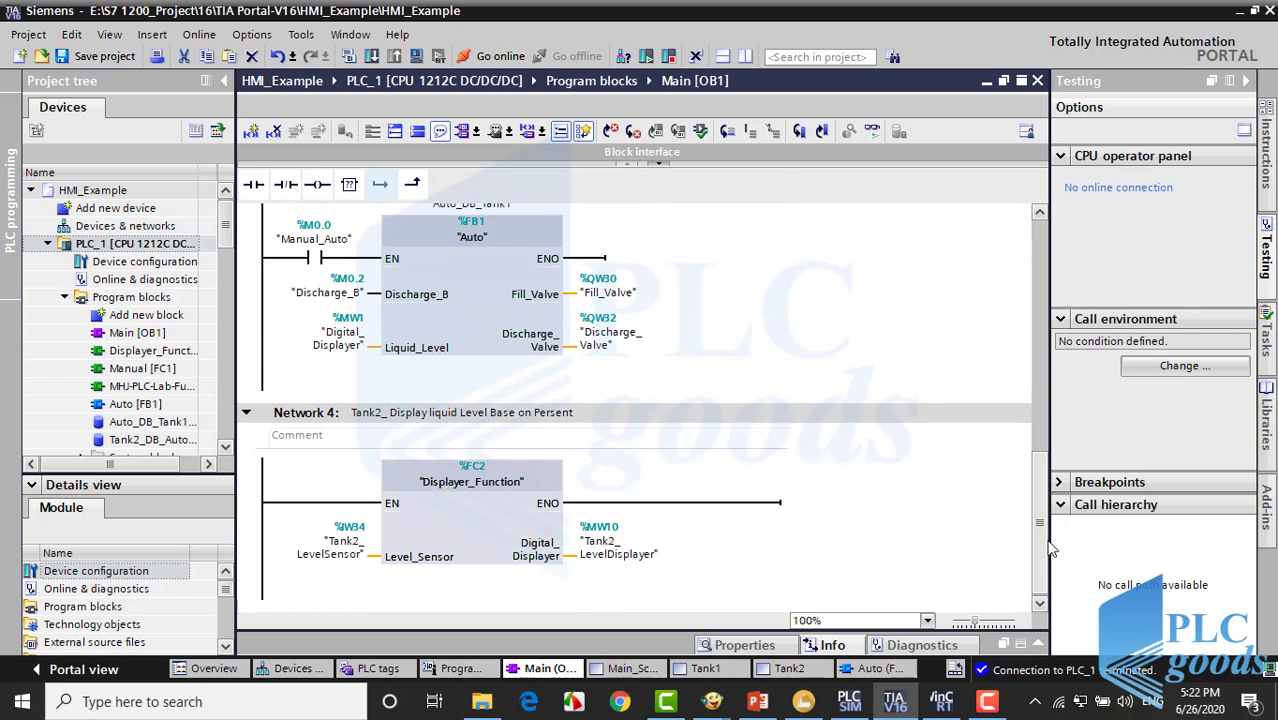
right_click(726, 605)
right_click(727, 605)
left_click(756, 432)
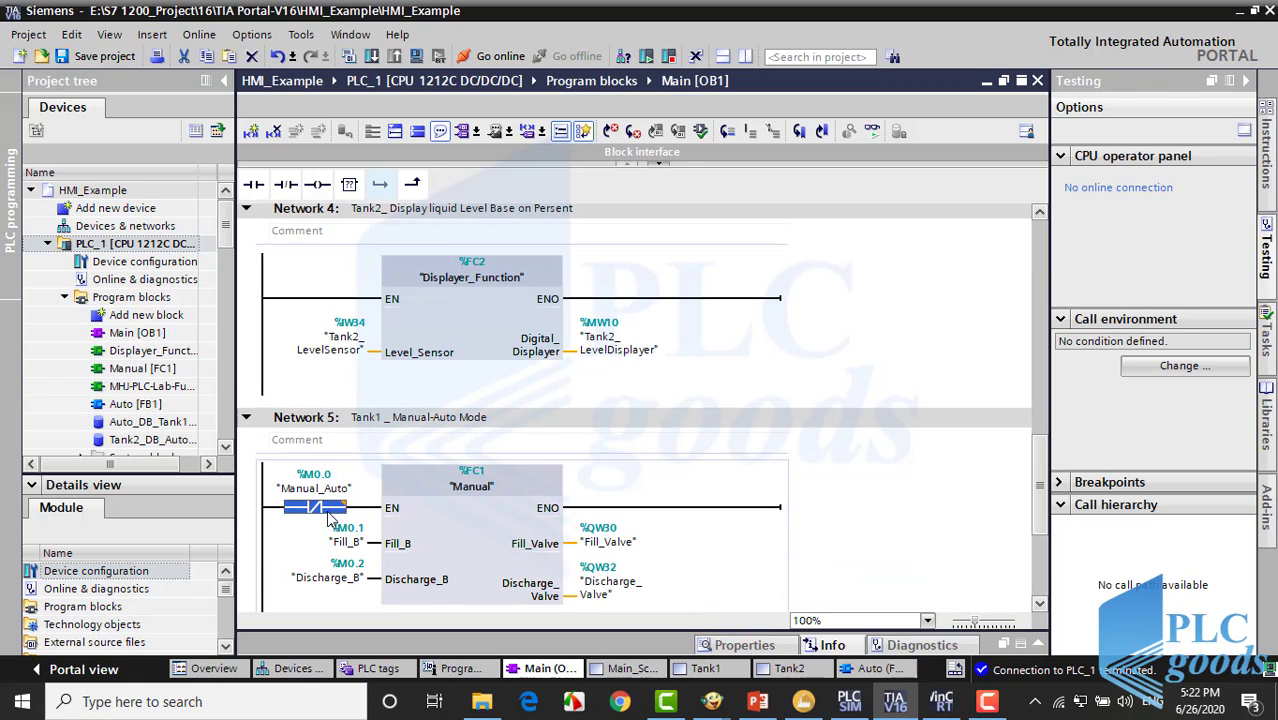
Set the Manual block's enable contact and Fill_B to %M9.0, and Discharge_B to %M9.1.
double_click(316, 488)
type("m9.0")
left_click(305, 524)
left_click(343, 560)
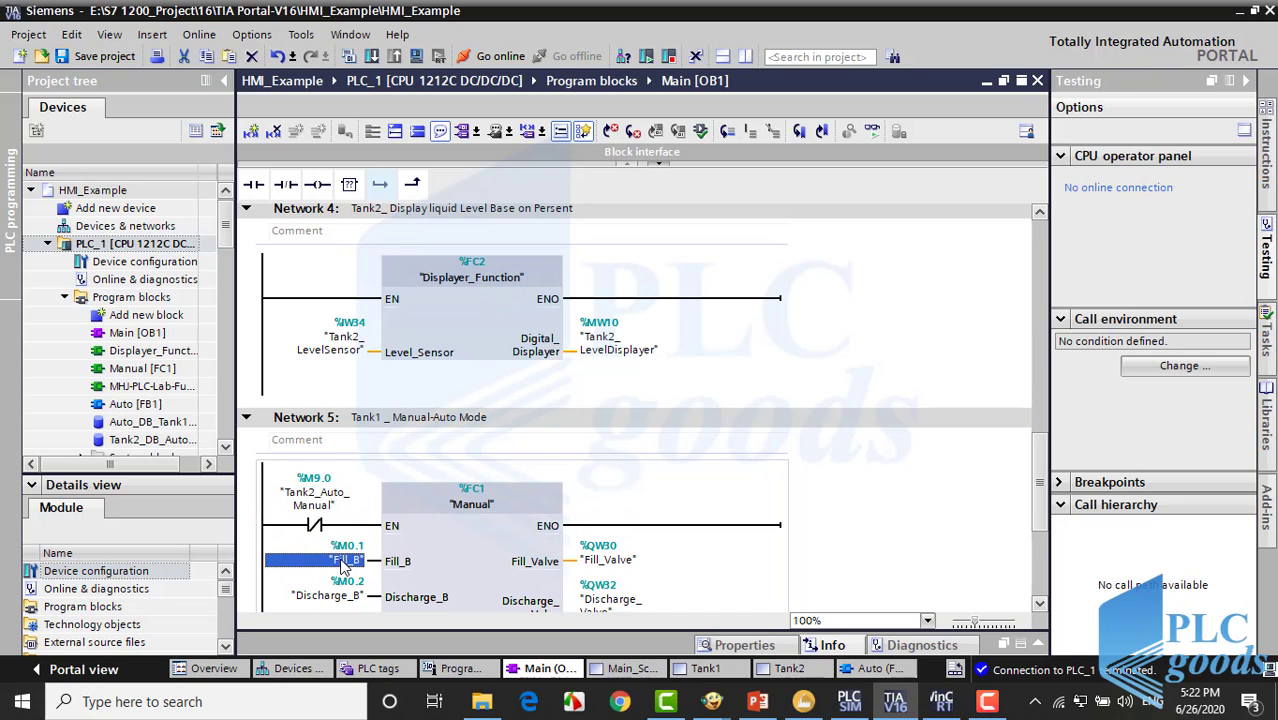
type("m9.0")
left_click(340, 592)
scroll(336, 560, "down", 3)
left_click(335, 503)
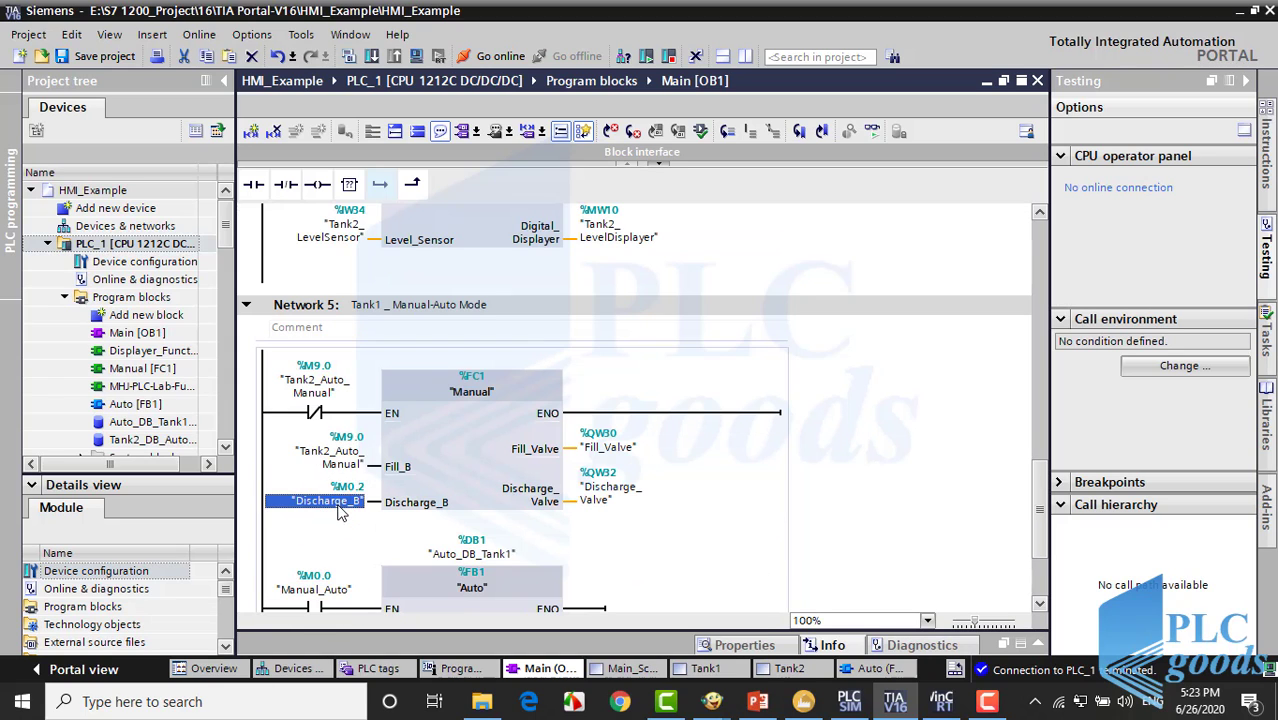
type("m9.1")
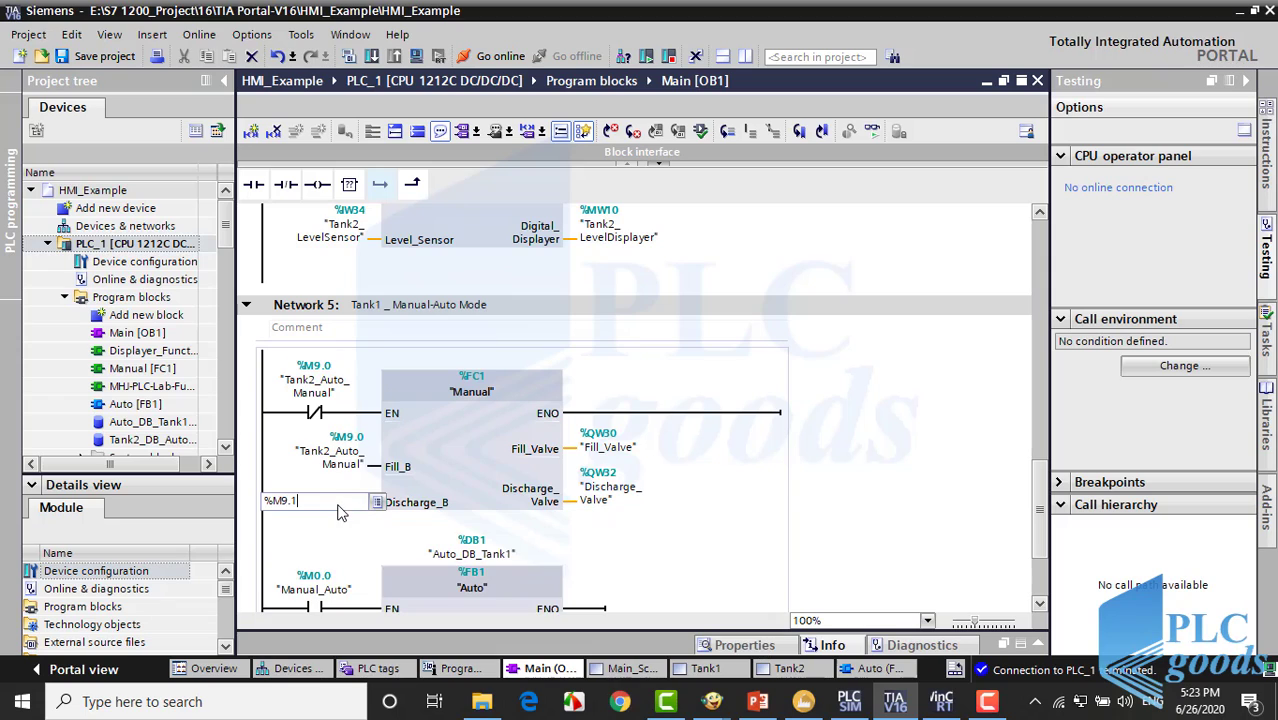
Set Fill_Valve to %QW34 and Discharge_Valve to Tank2_DischargeValve, then begin renaming the Auto instance DB.
left_click(605, 447)
left_click(612, 446)
type("qw34")
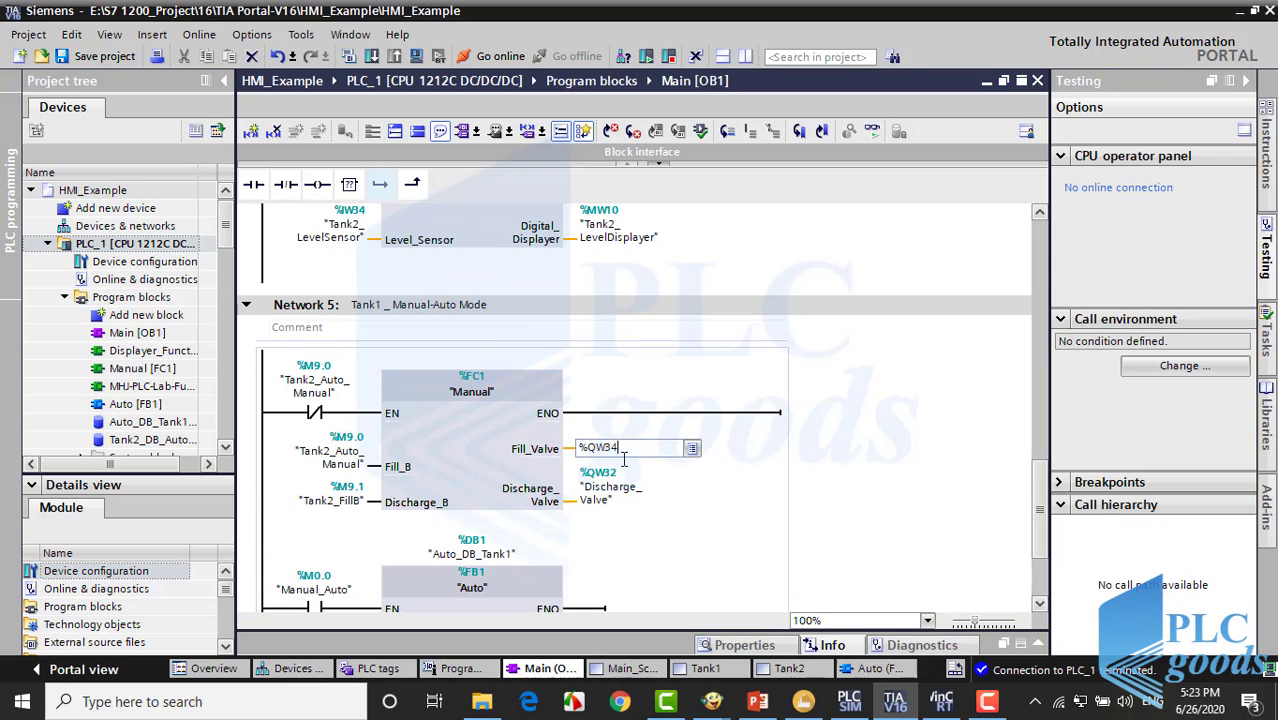
key("Return")
left_click(603, 490)
left_click(603, 490)
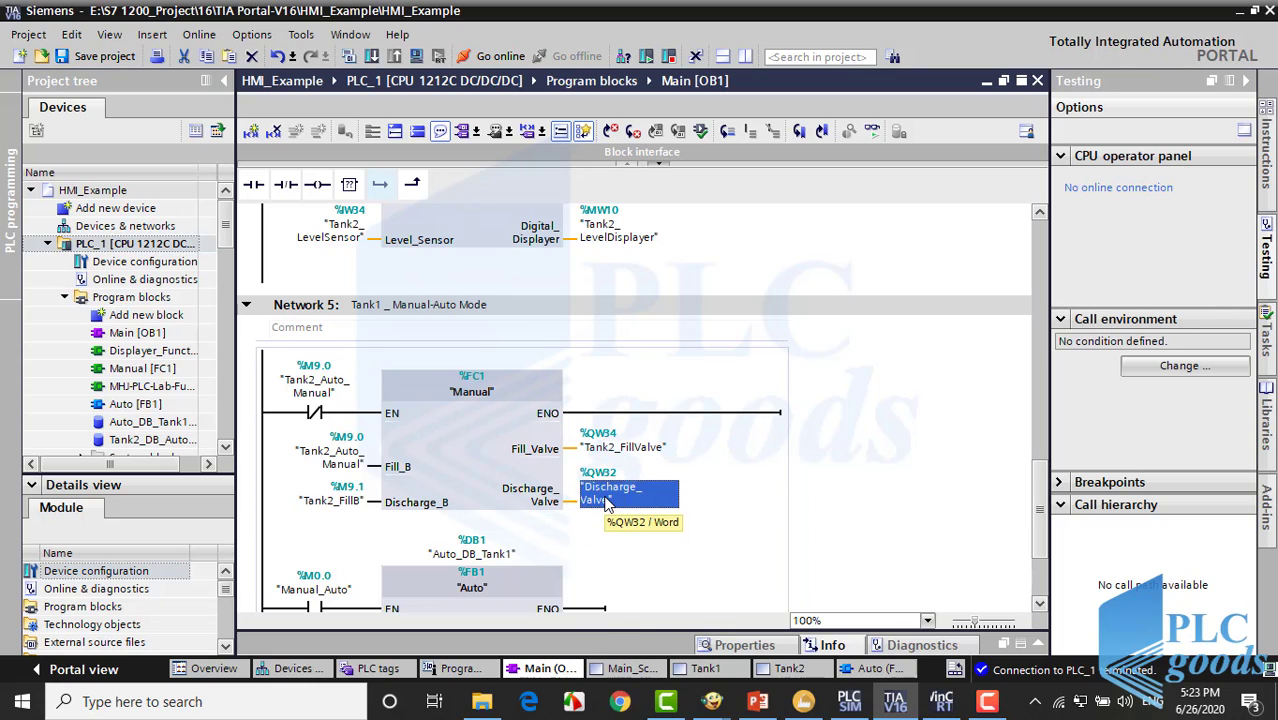
type("tan")
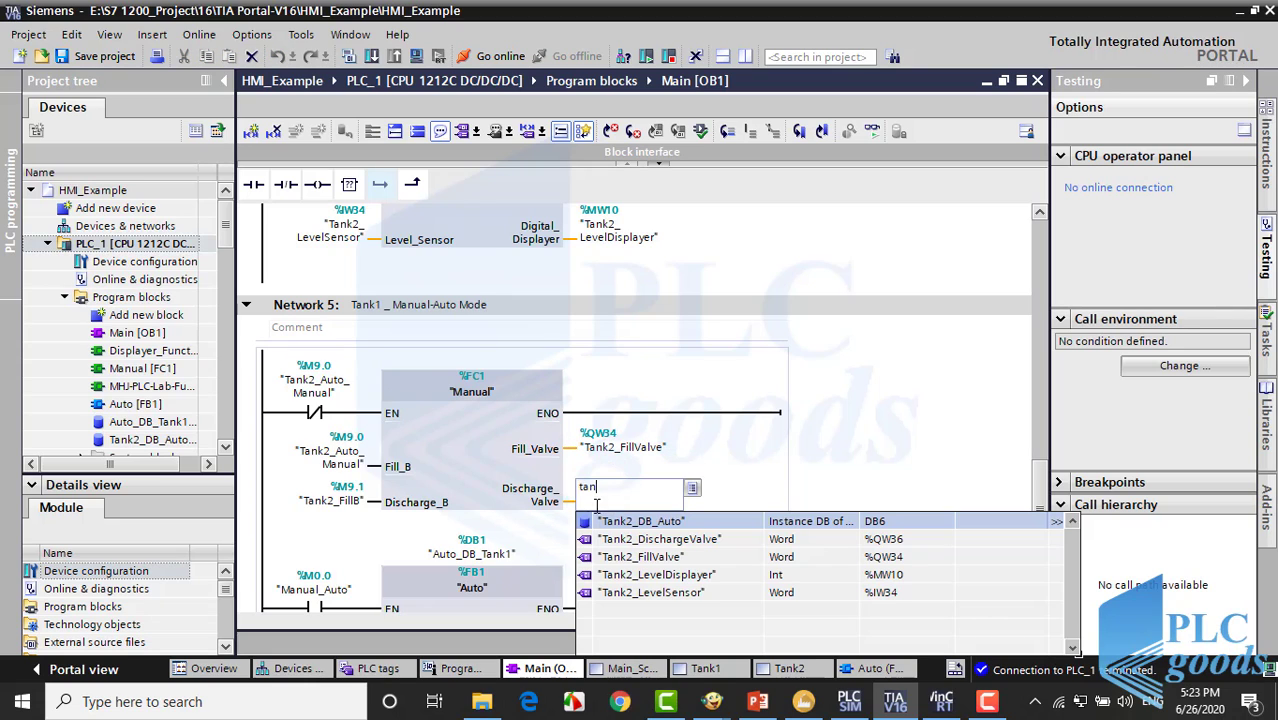
left_click(643, 540)
key("Return")
scroll(643, 548, "down", 3)
scroll(641, 545, "up", 3)
left_click(465, 555)
left_click(465, 555)
Name the Auto block's instance data block DB4 and accept Auto_DB number 4.
type("DB")
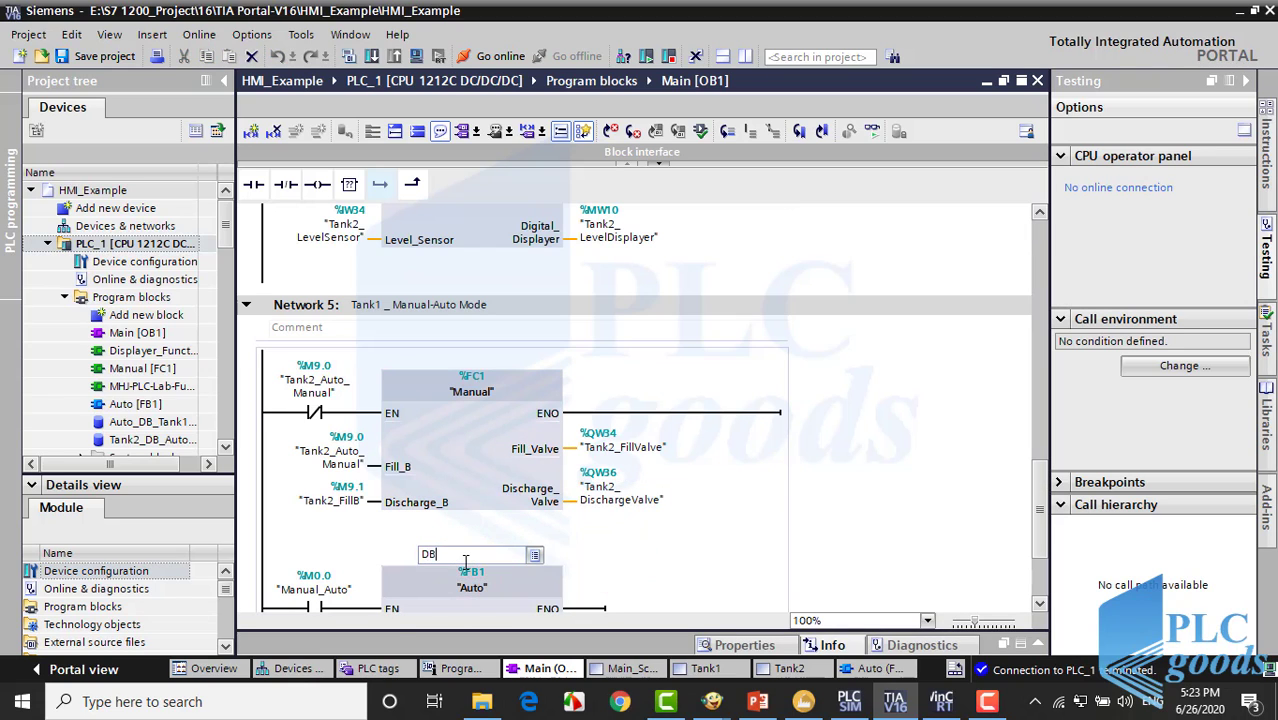
type("4")
key("Return")
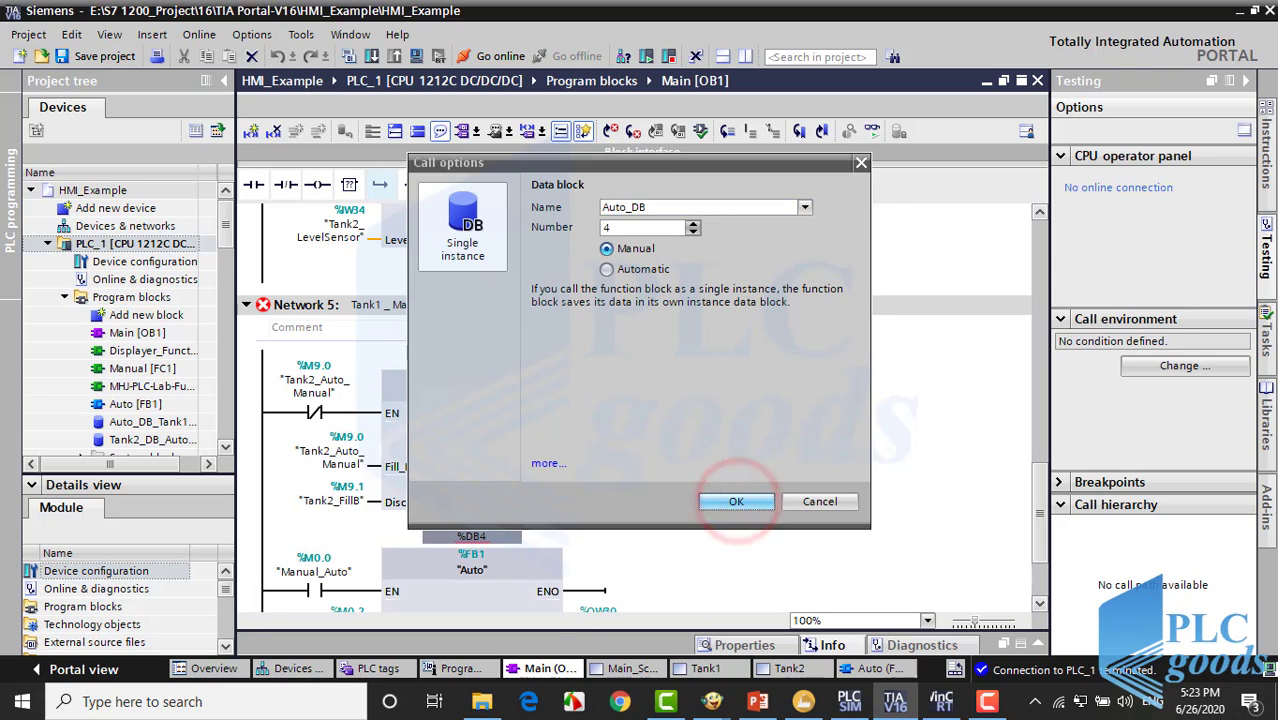
left_click(737, 502)
scroll(444, 533, "down", 3)
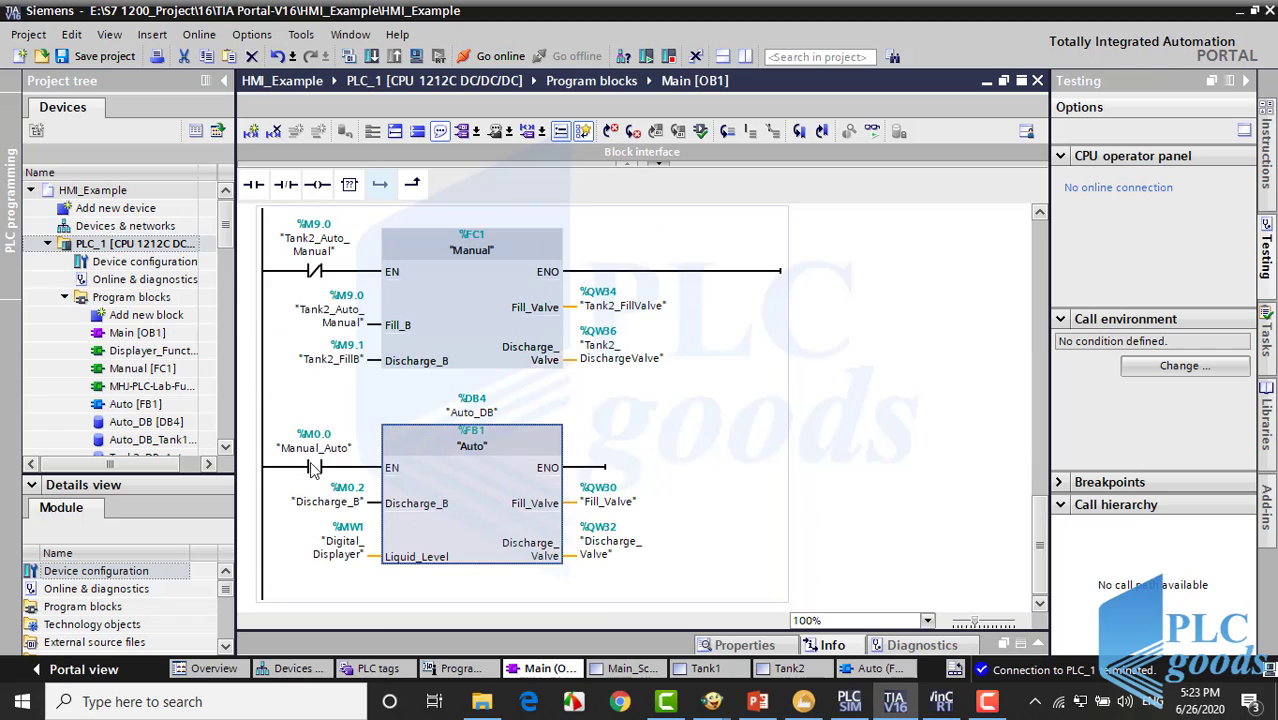
Set the Auto block's contact to %M9.0, Discharge_B to Tank2_DischargeB, and Liquid_Level to %MW10.
left_click(314, 446)
left_click(316, 447)
type("m9.0")
key("Return")
left_click(338, 505)
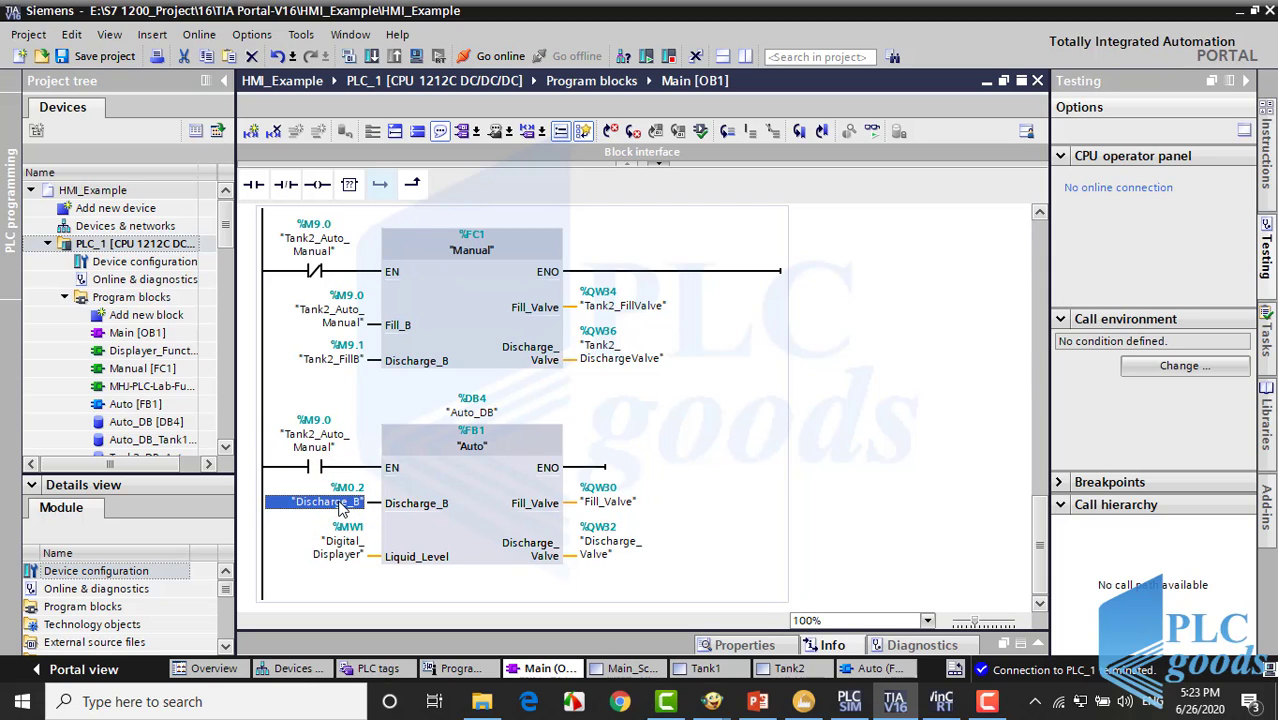
left_click(340, 507)
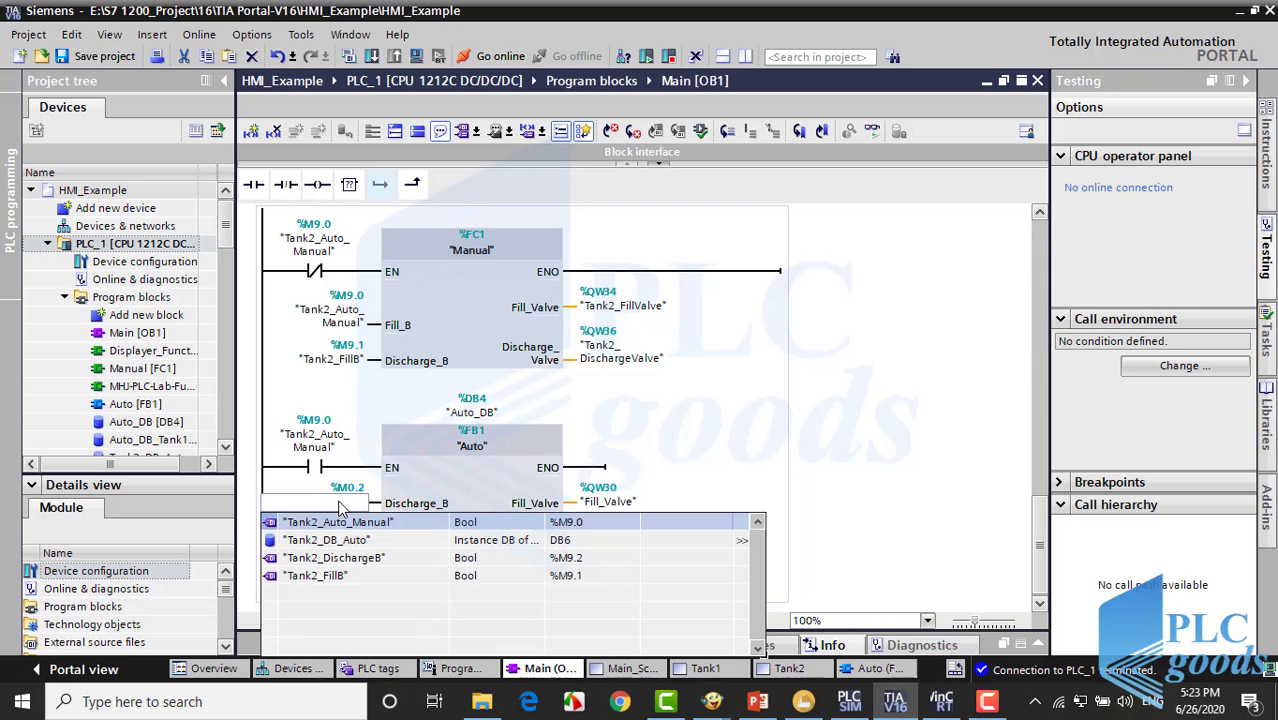
left_click(325, 558)
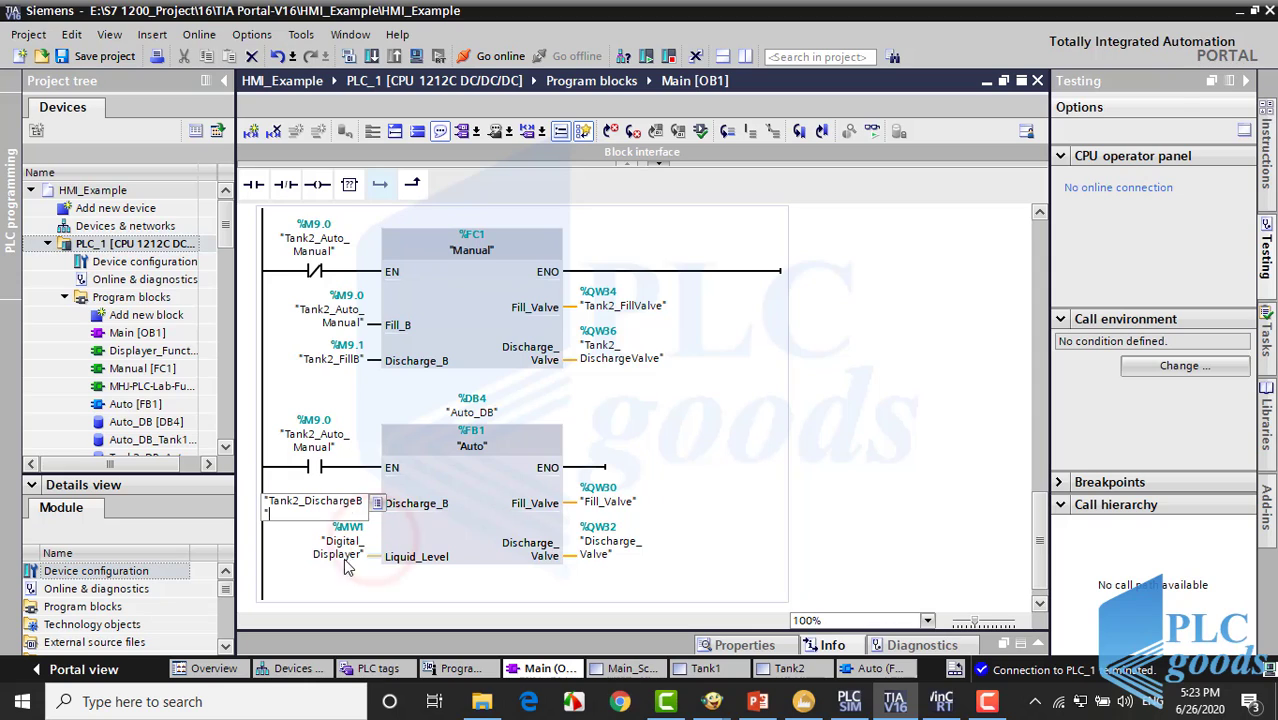
left_click(342, 550)
left_click(340, 558)
type("mw")
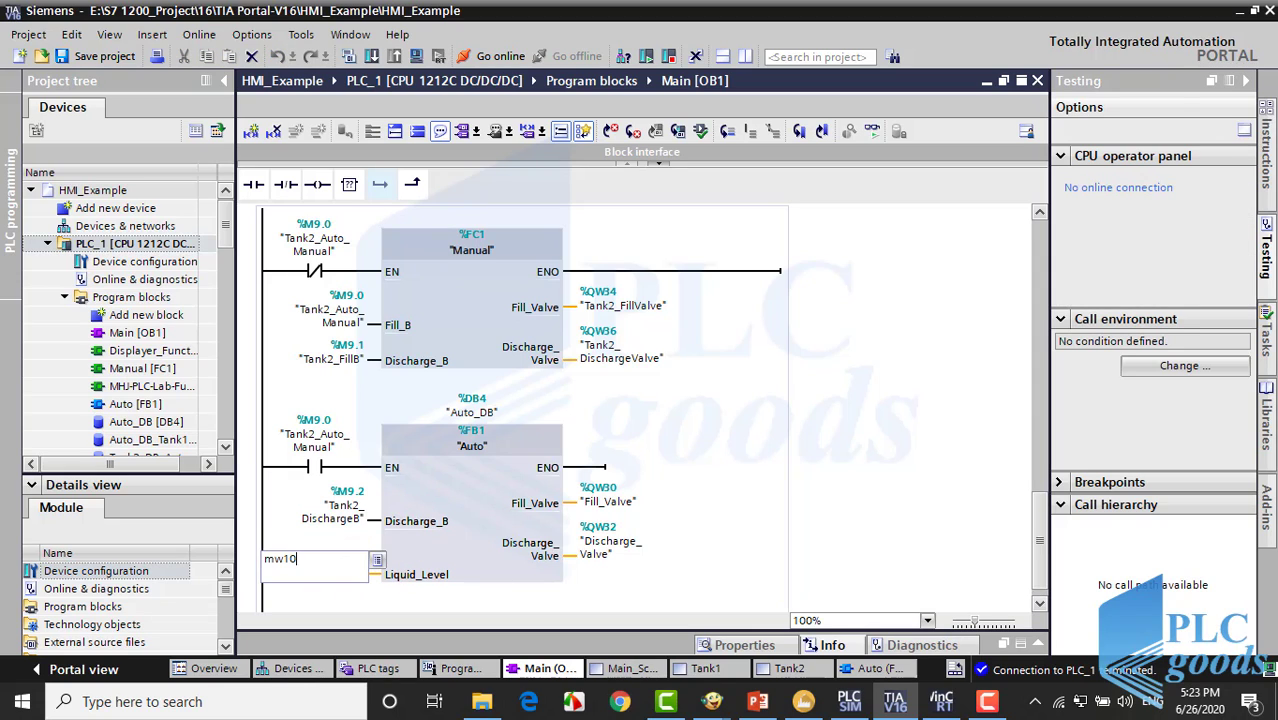
type("10")
key("Return")
Connect the Auto block's Fill_Valve to %QW34 and Discharge_Valve to %QW36.
left_click(590, 502)
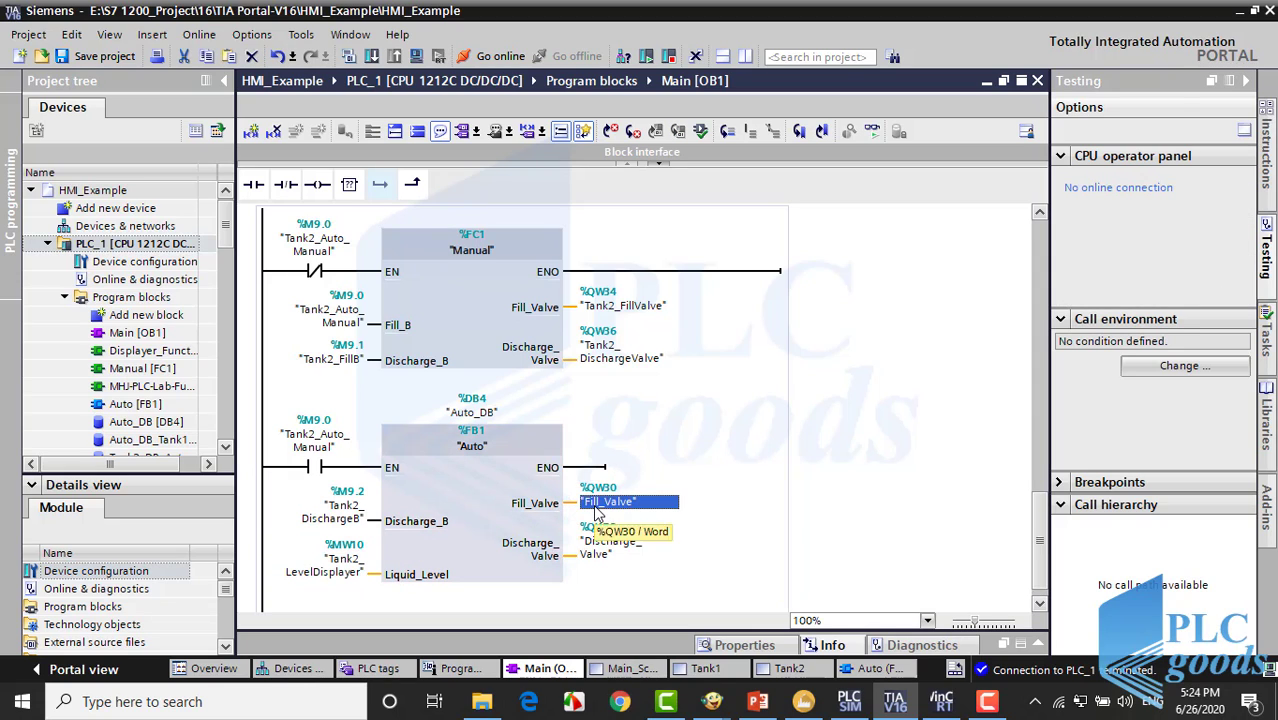
type("qw")
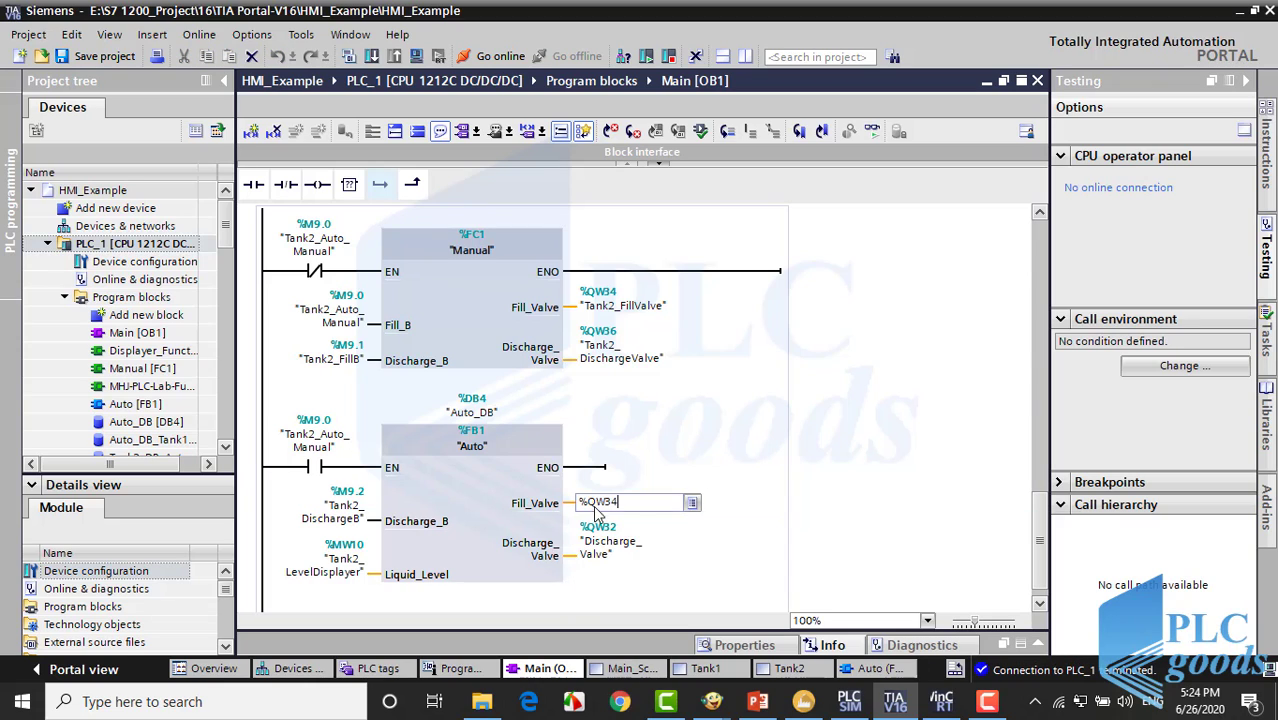
left_click(604, 556)
type("qw")
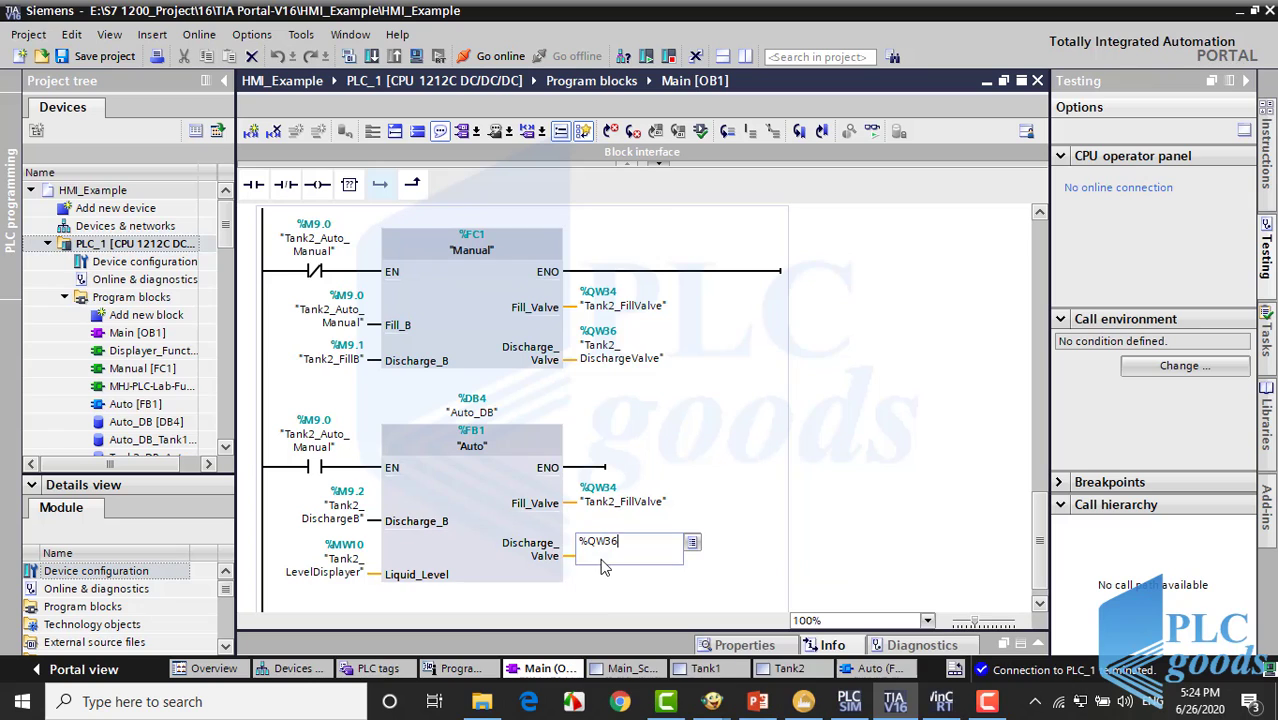
left_click(600, 588)
Open Auto [FB1] from the project tree and select the second MOVE box in Network 1.
right_click(476, 492)
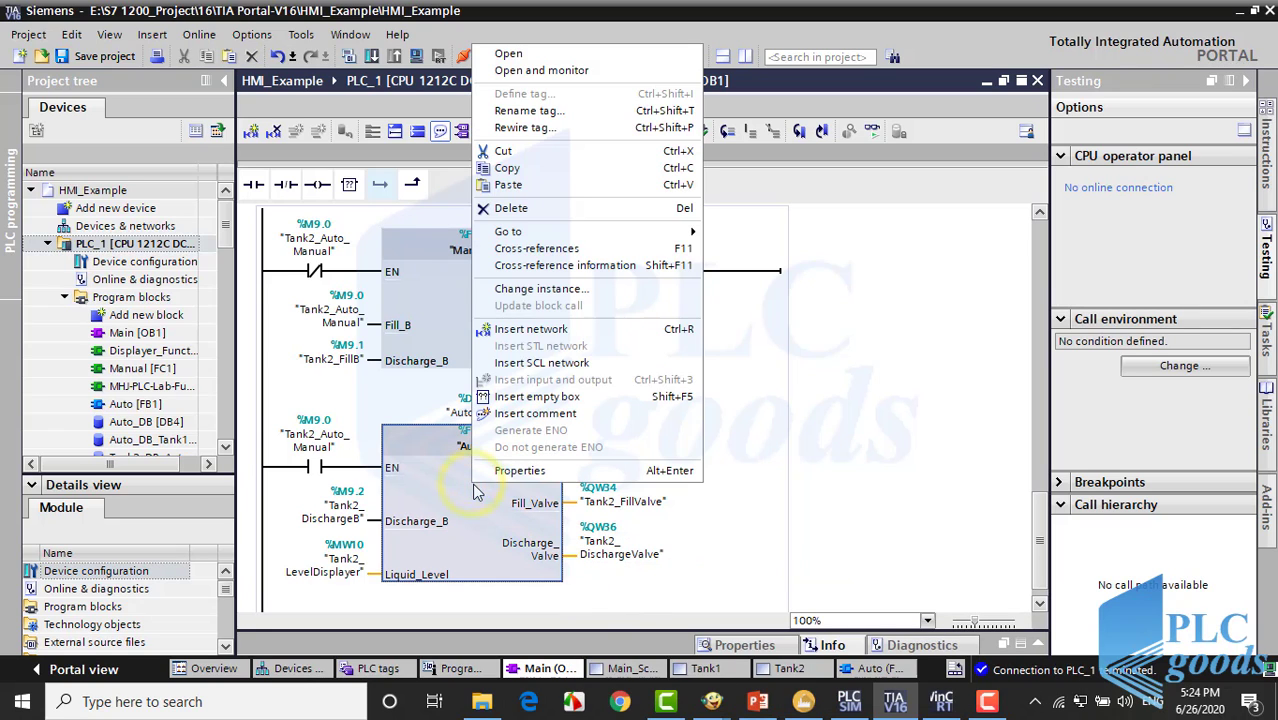
left_click(505, 53)
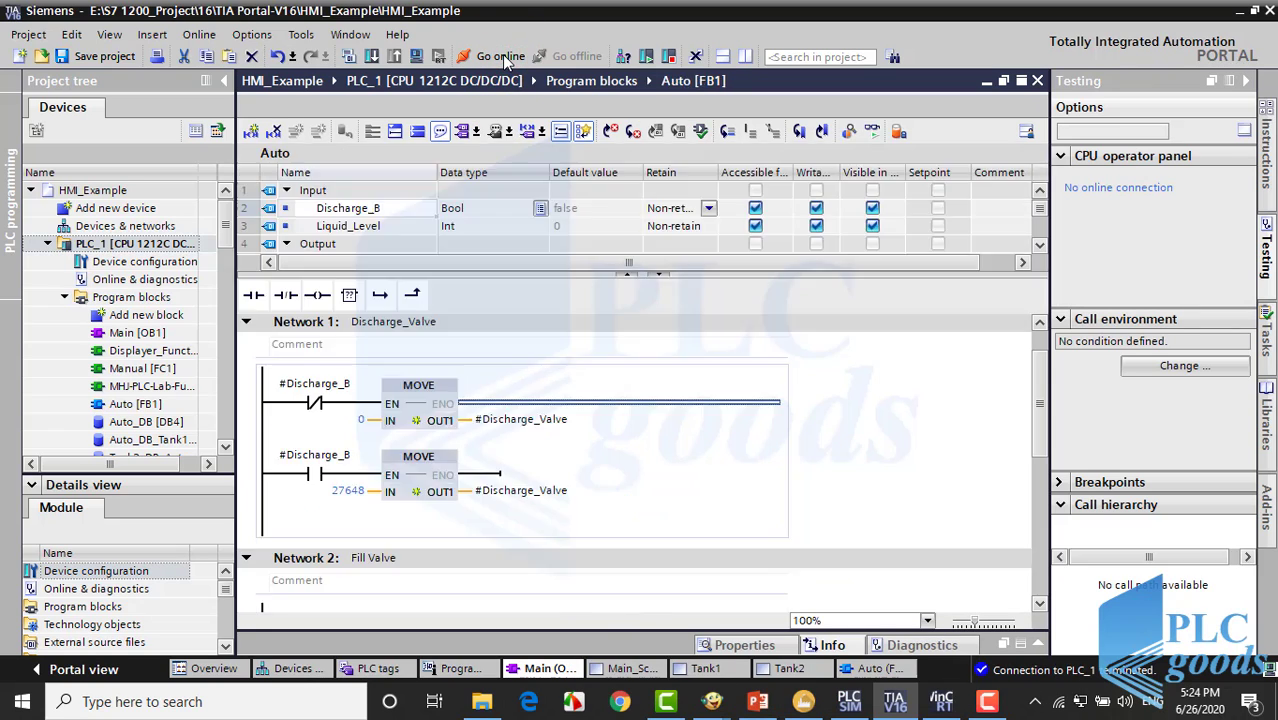
left_click(631, 453)
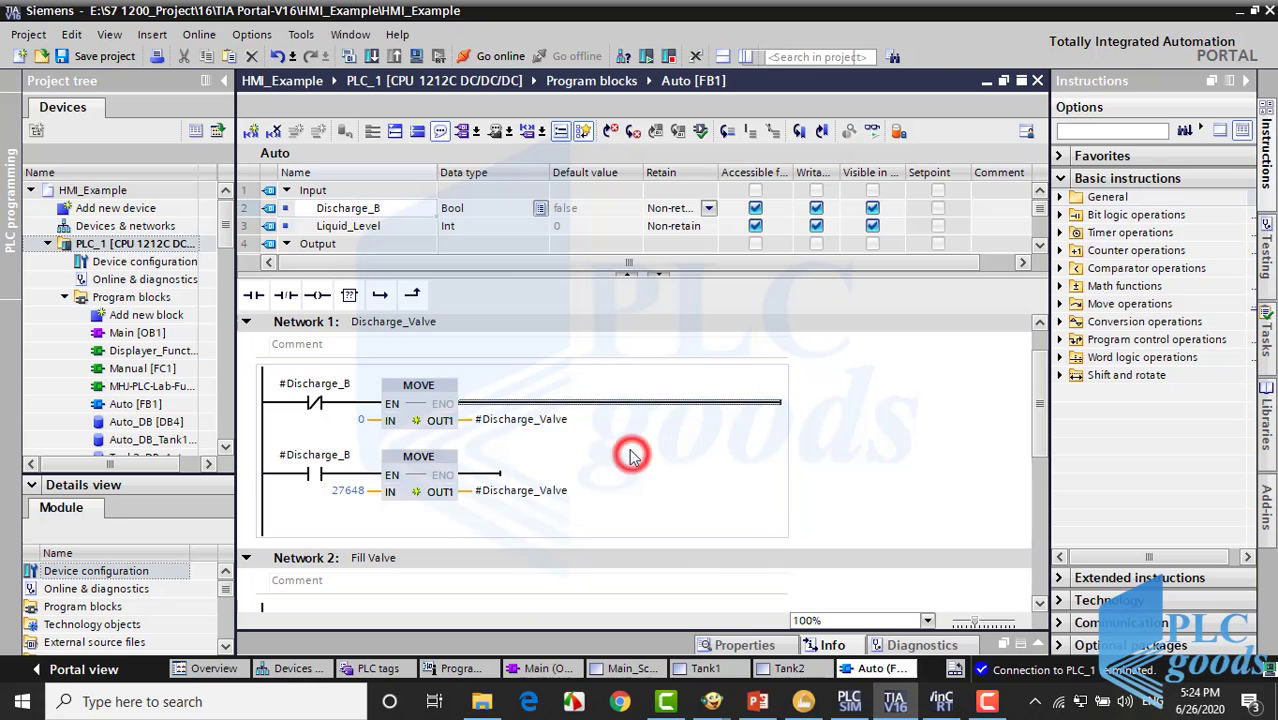
left_click(393, 466)
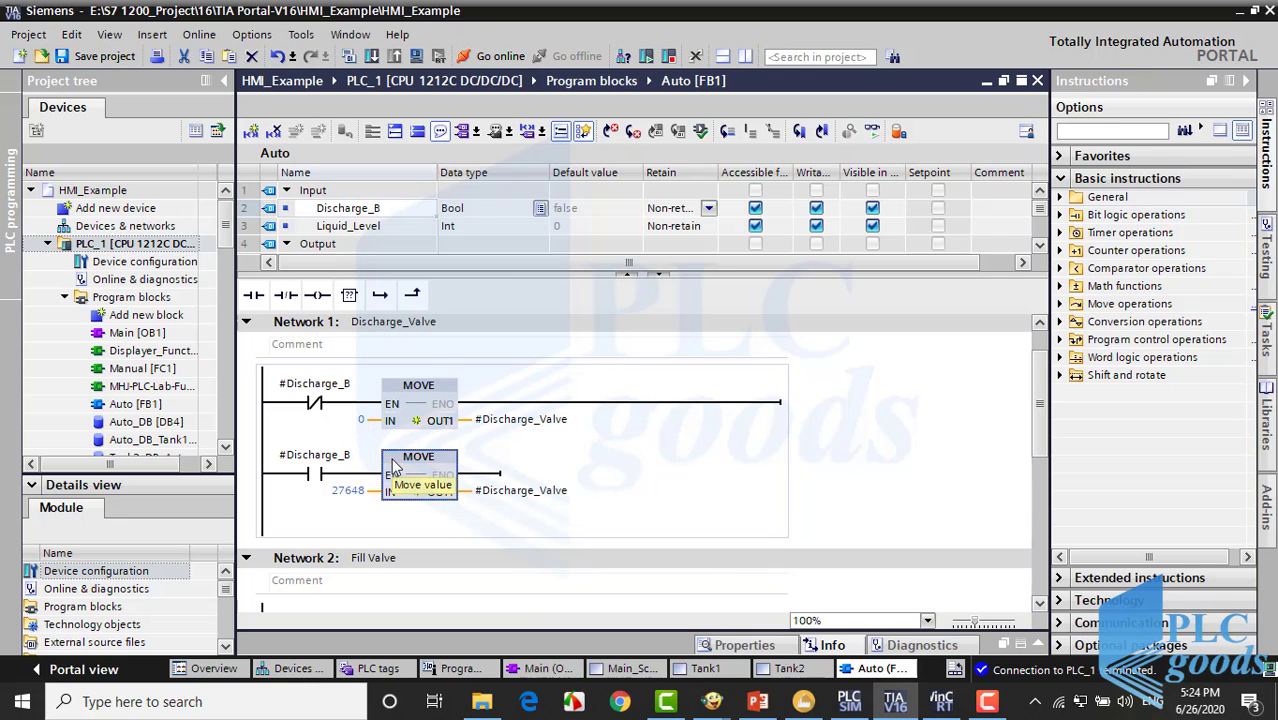
Copy the tank panel objects from the Tank1 HMI screen and paste them onto the Tank2 screen.
left_click(702, 671)
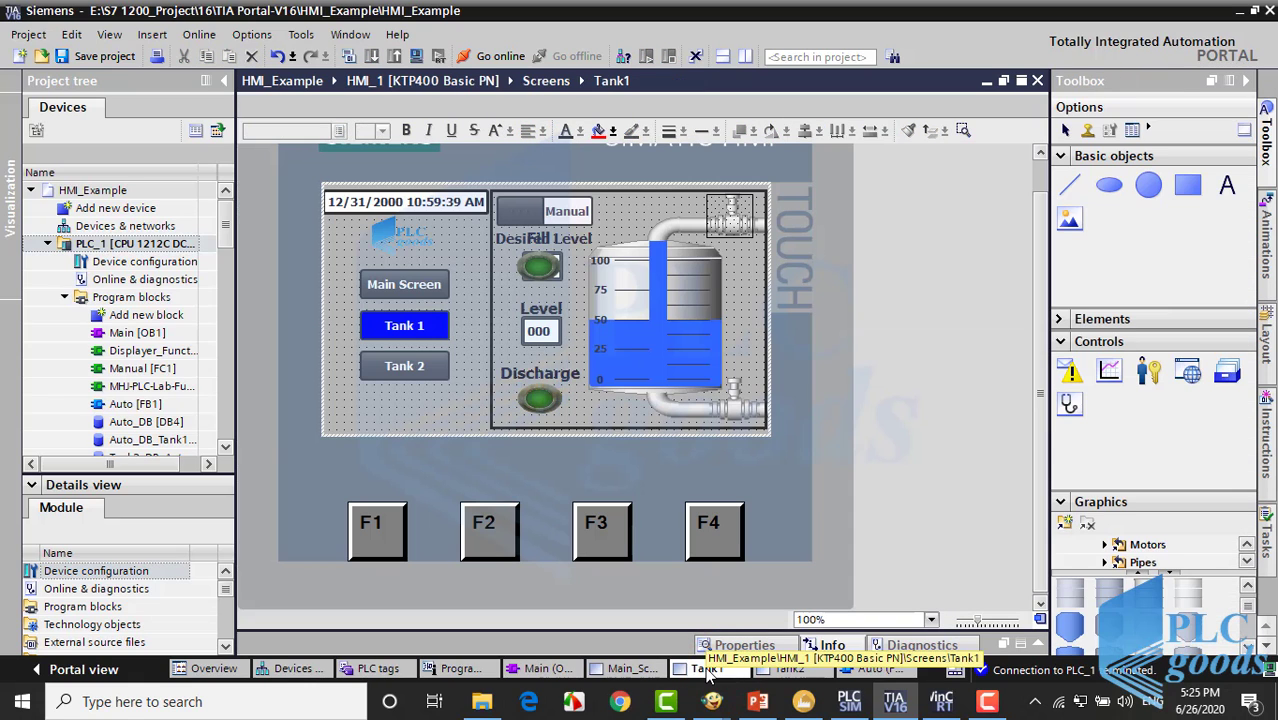
left_click(484, 430)
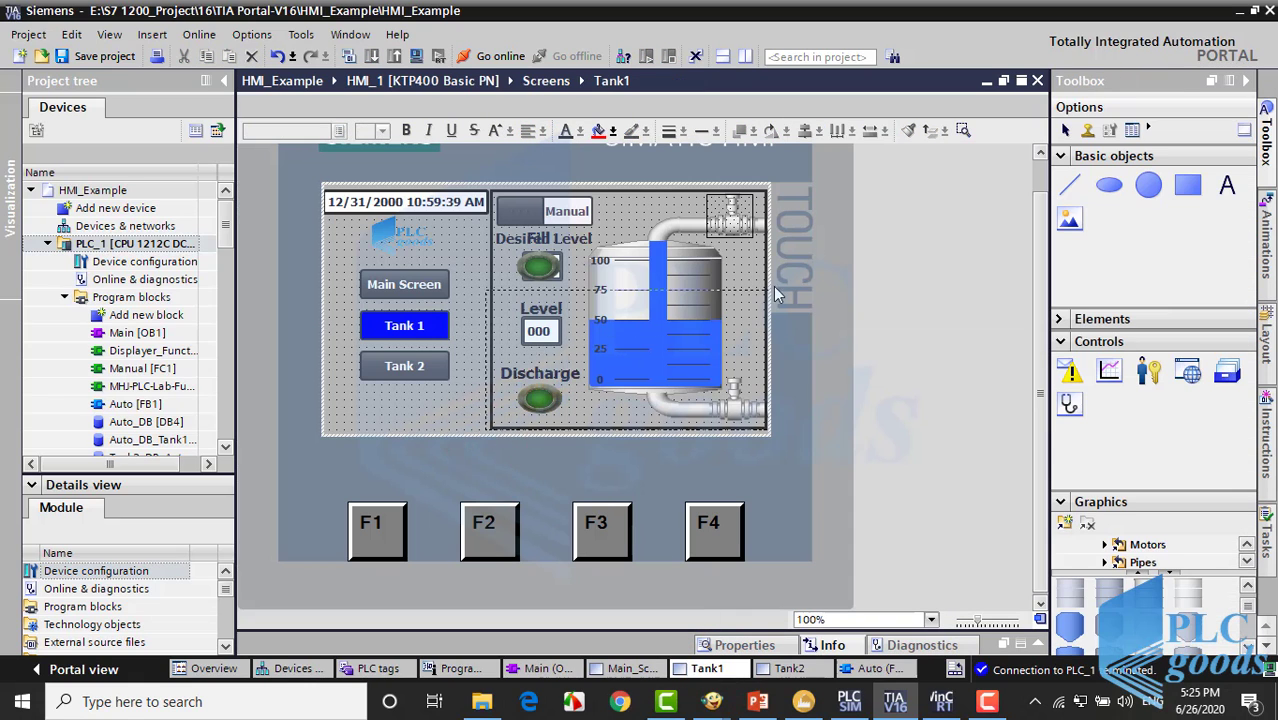
left_click_drag(795, 165, 795, 165)
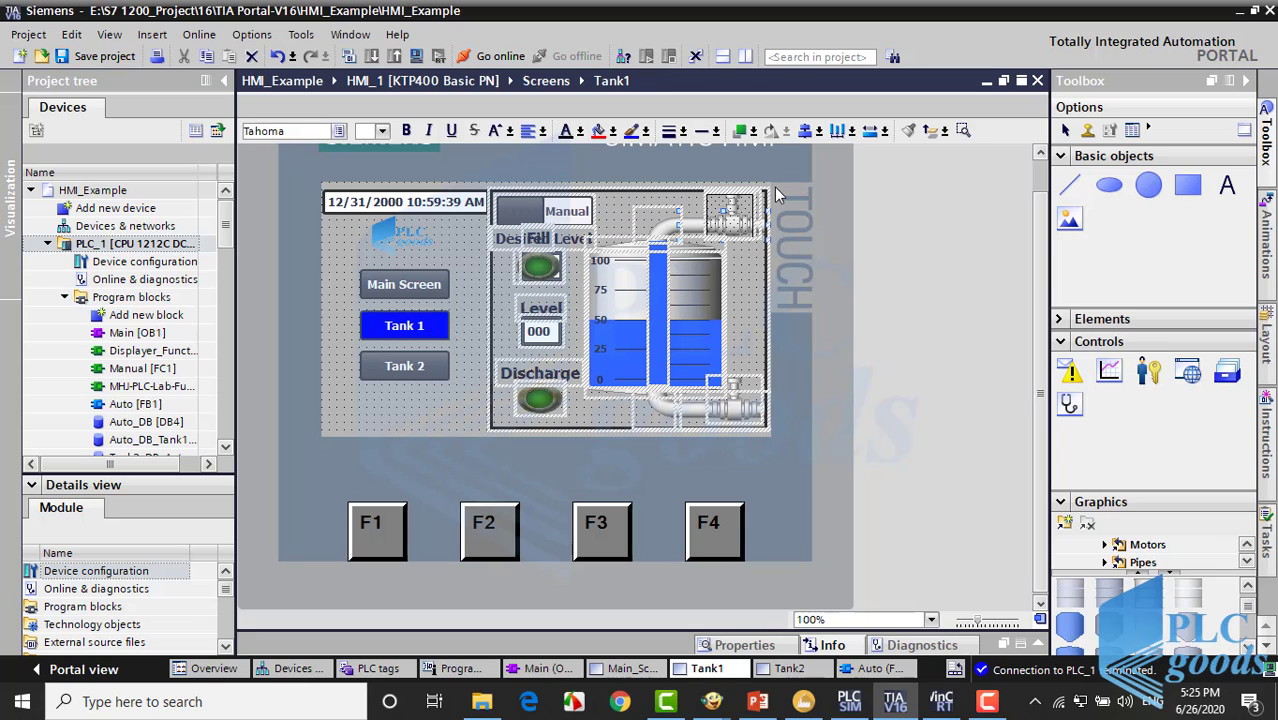
right_click(745, 213)
left_click(766, 237)
left_click(781, 668)
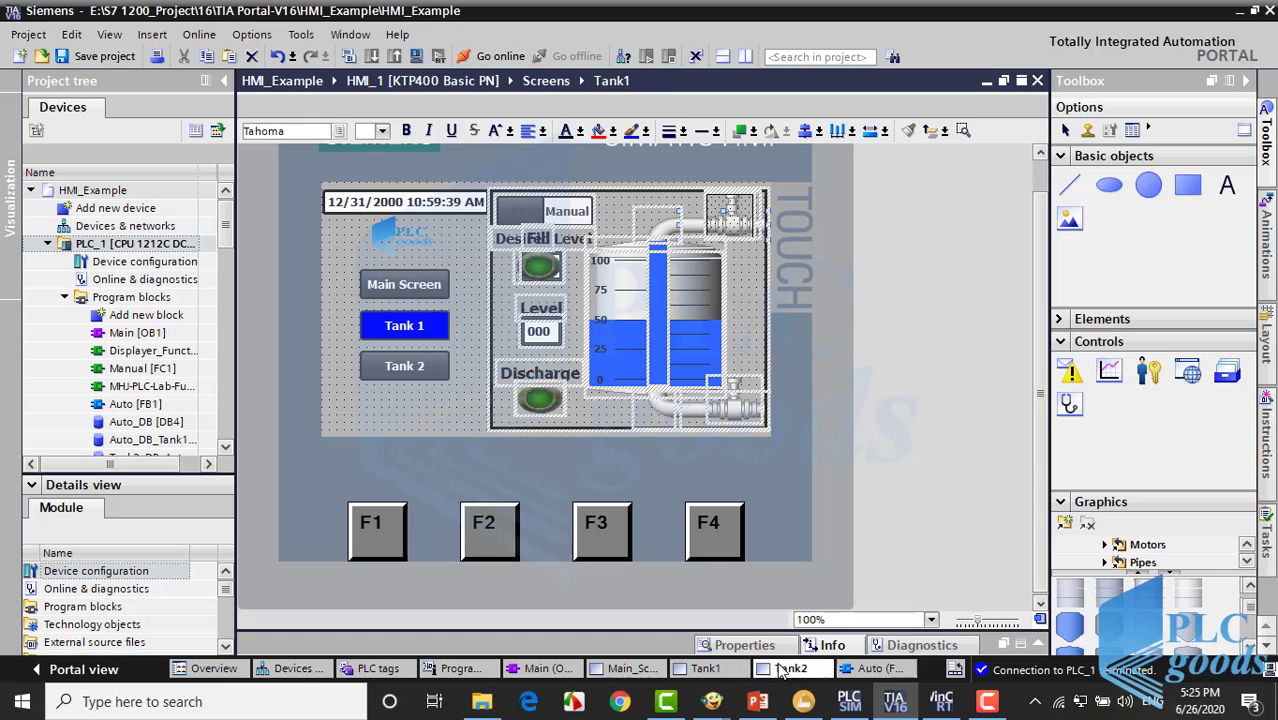
right_click(568, 300)
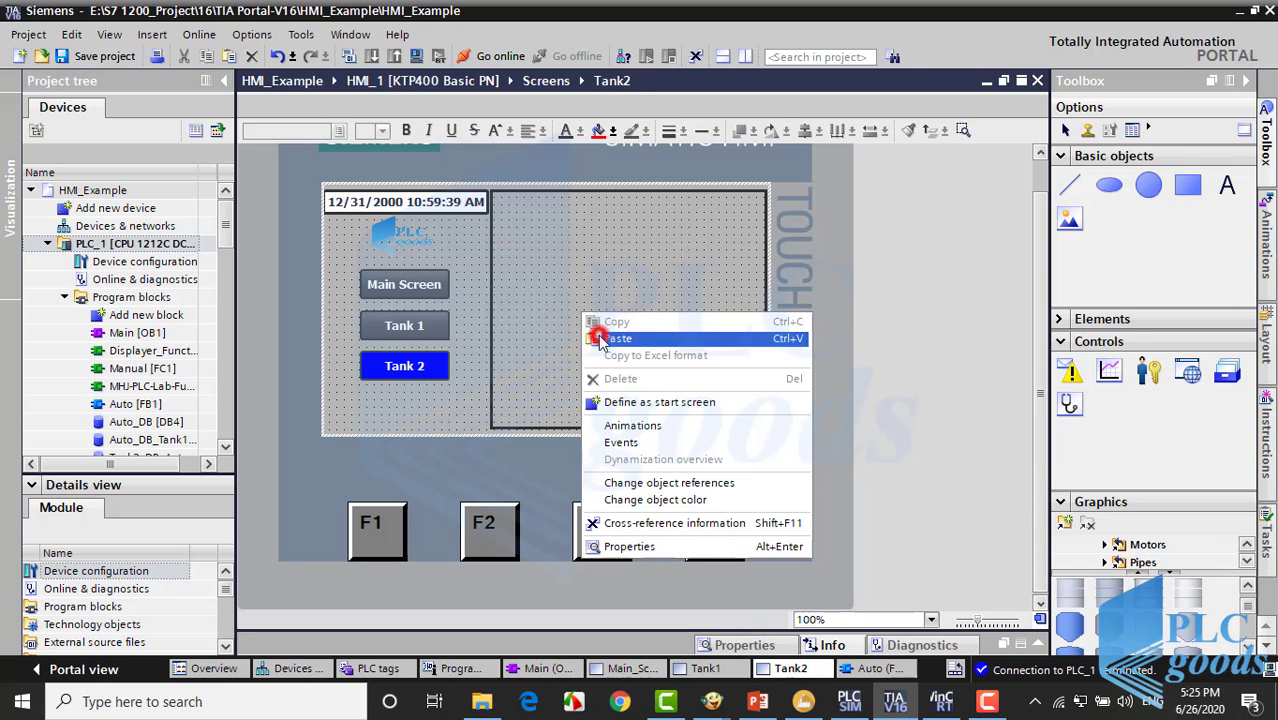
left_click(598, 334)
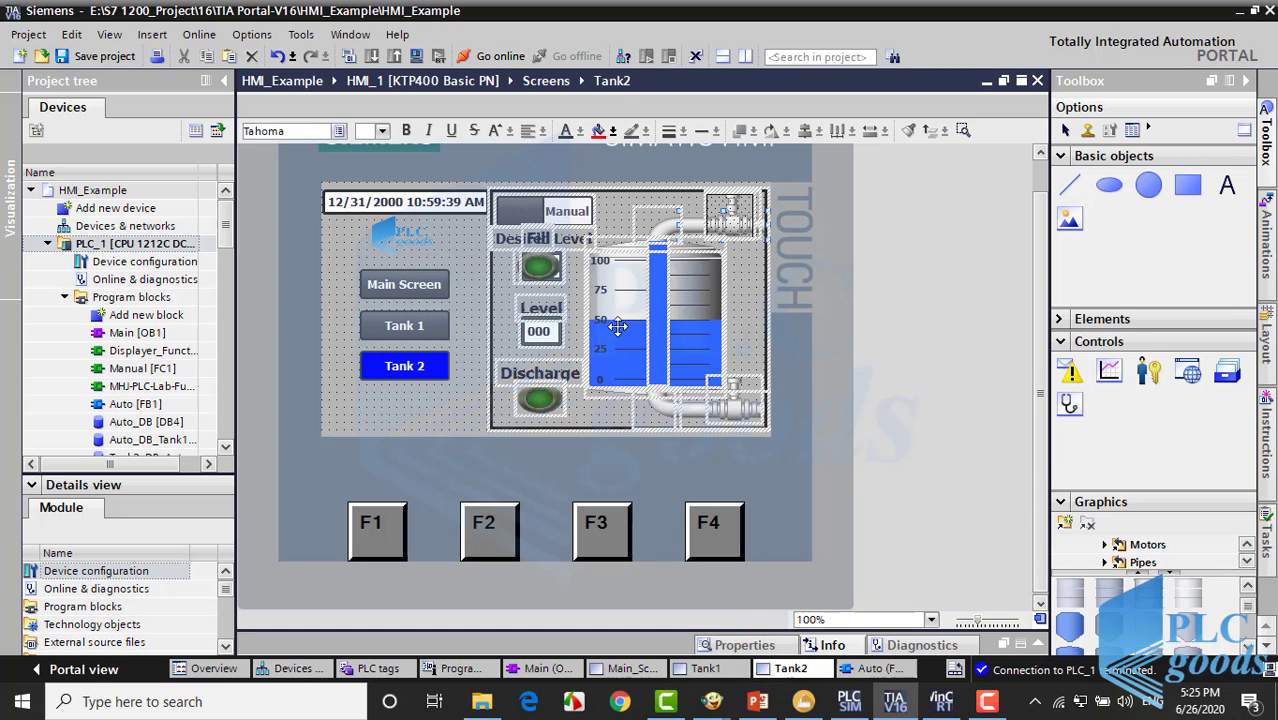
Set the pasted level bar's process tag to Tank2_LevelDisplayer in its General properties.
left_click(688, 325)
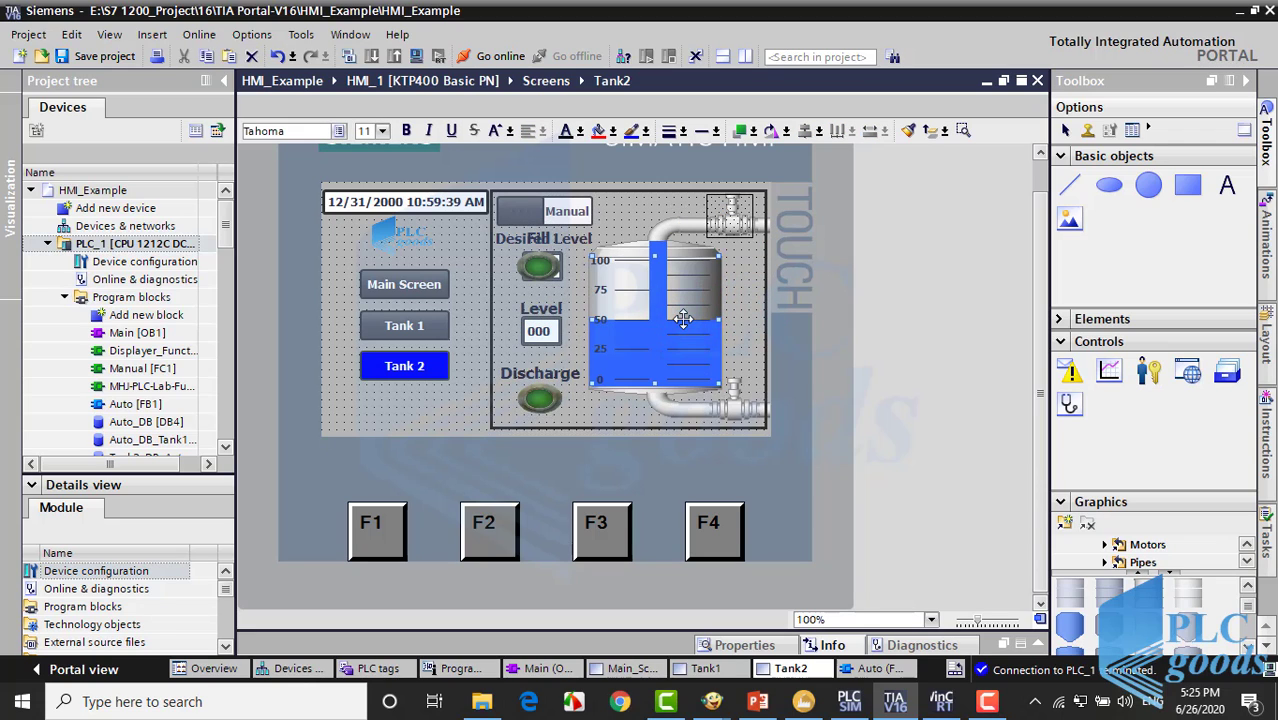
left_click(1034, 644)
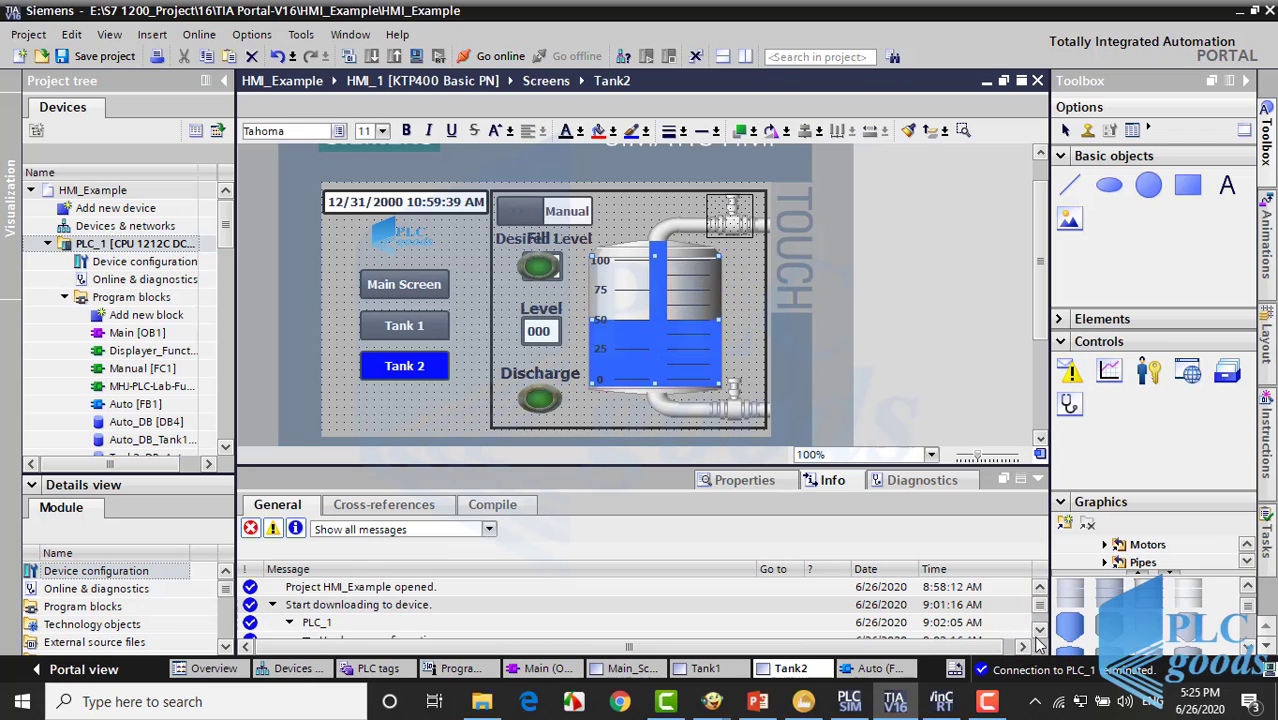
left_click(758, 480)
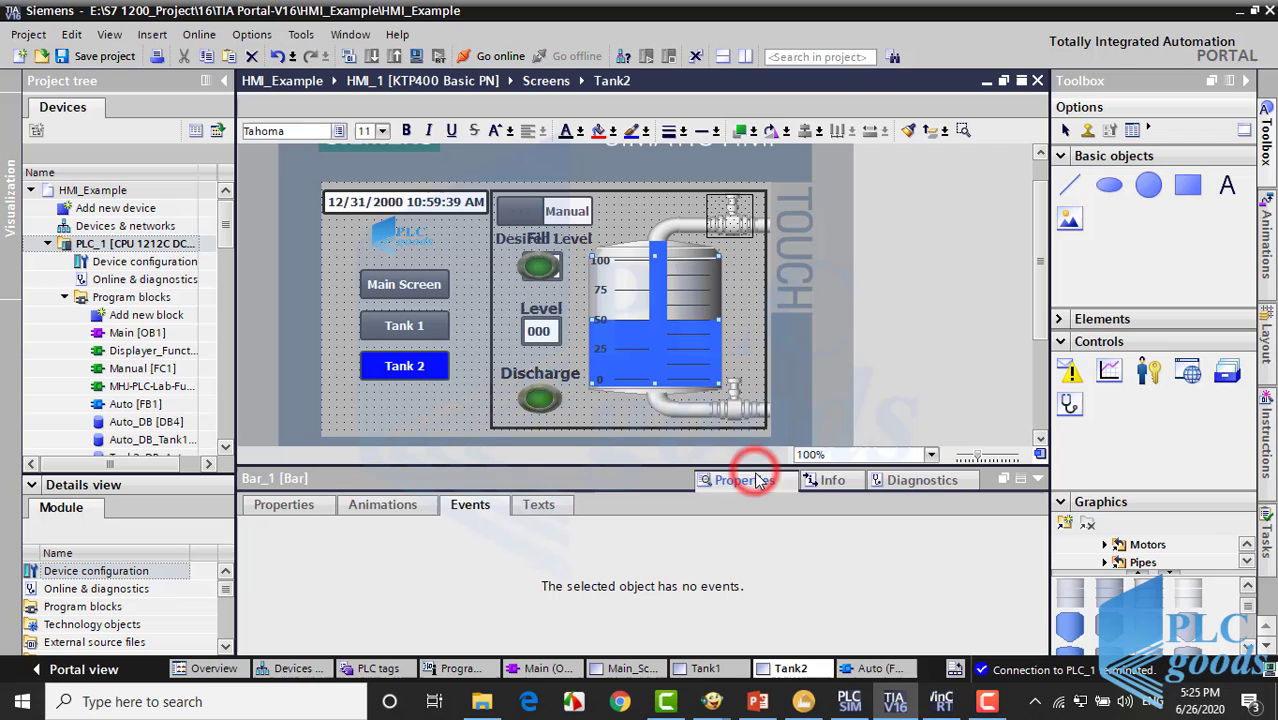
left_click(290, 506)
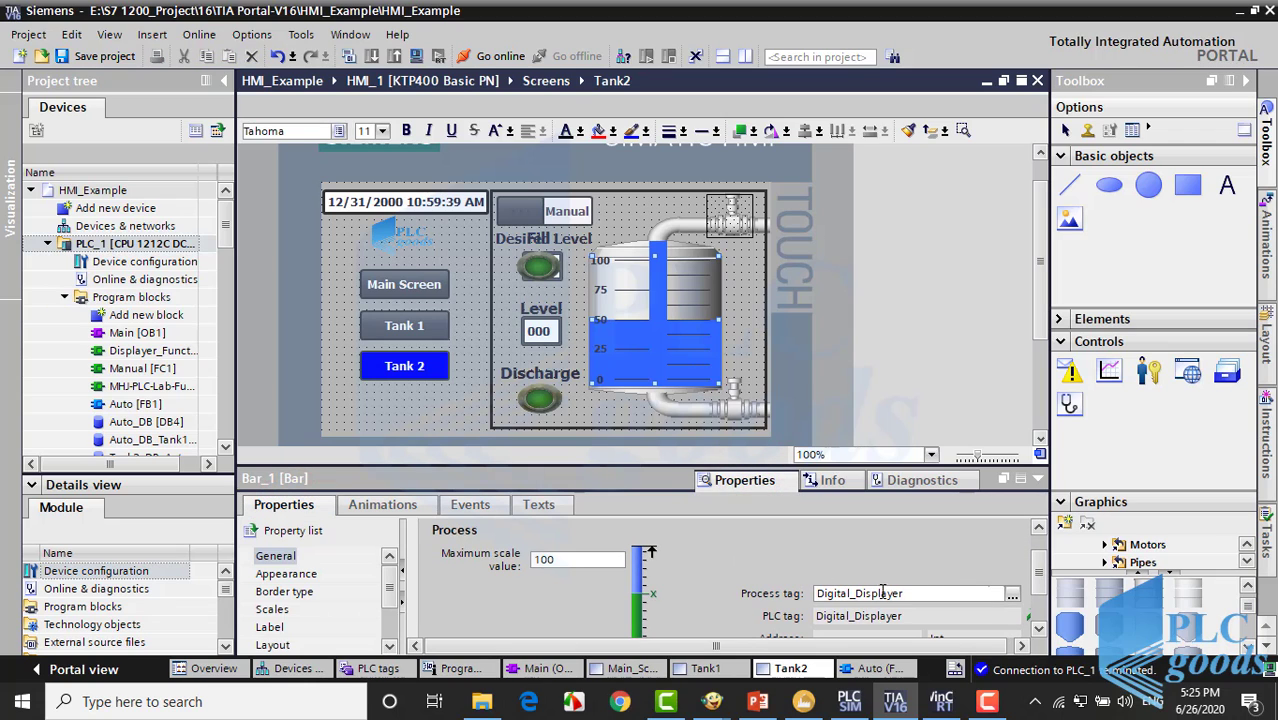
left_click(1013, 593)
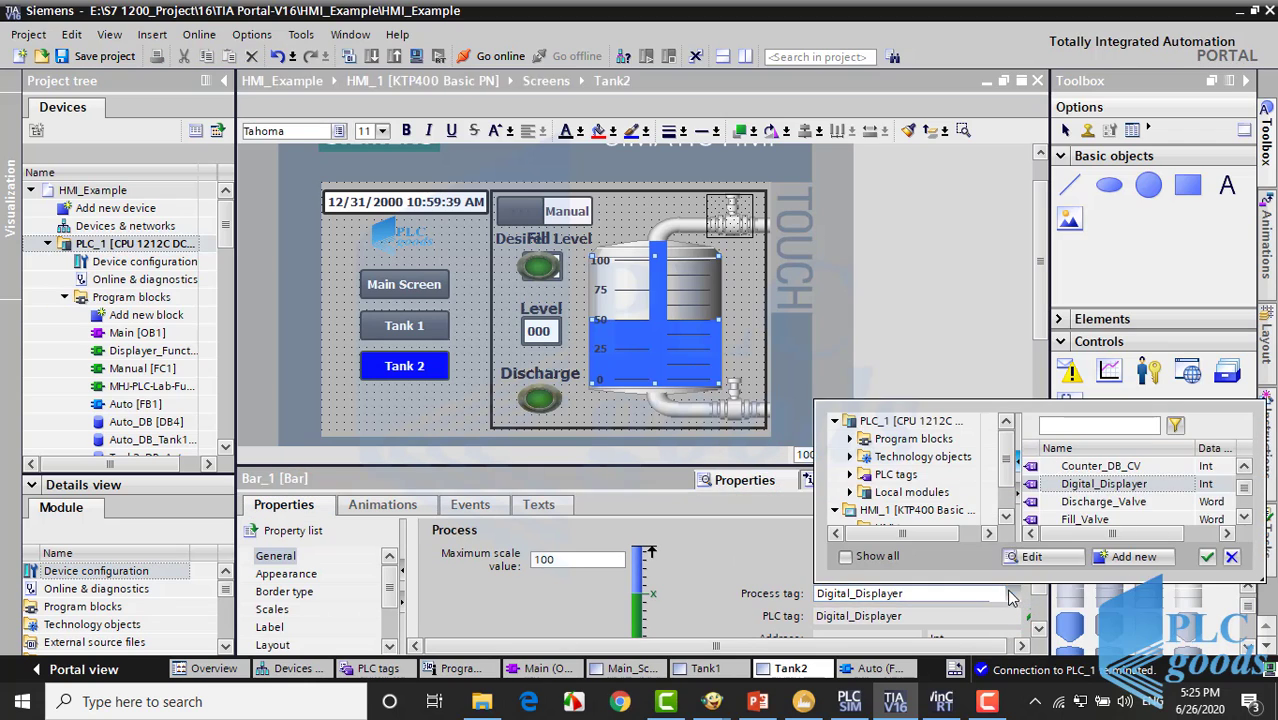
left_click(849, 476)
left_click(915, 492)
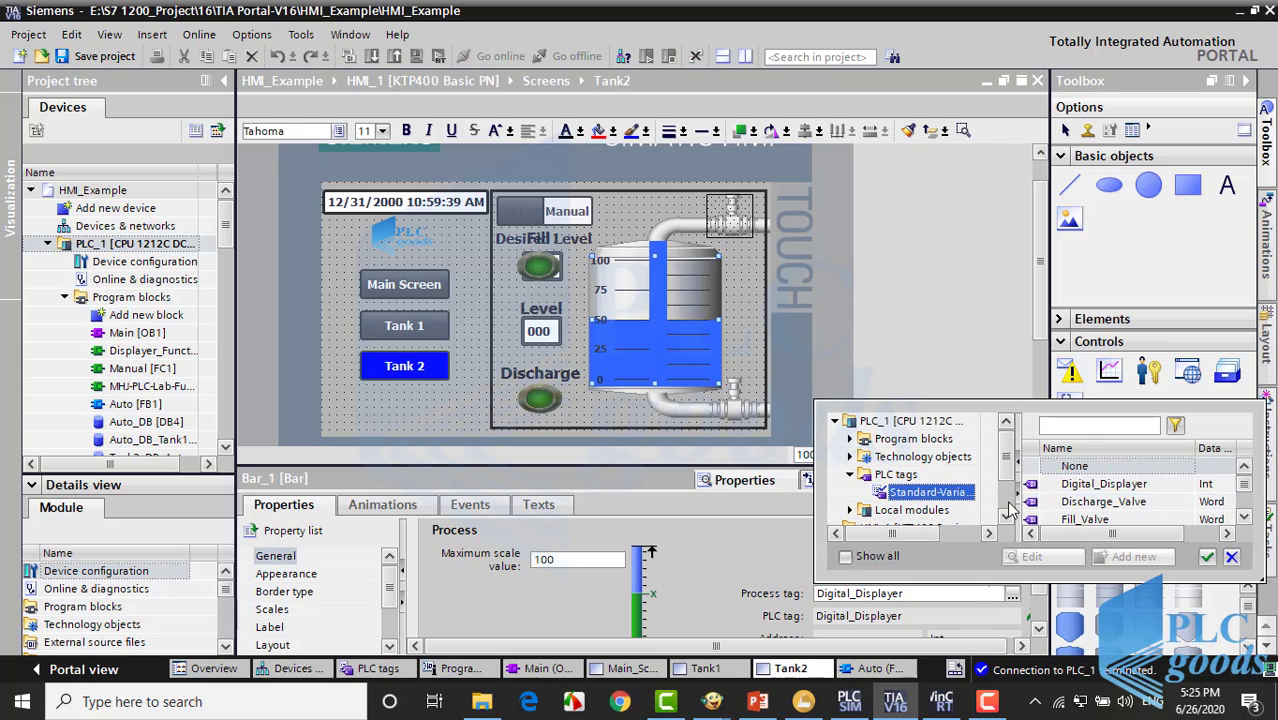
left_click(1244, 516)
left_click(1244, 516)
left_click(1244, 516)
double_click(1110, 502)
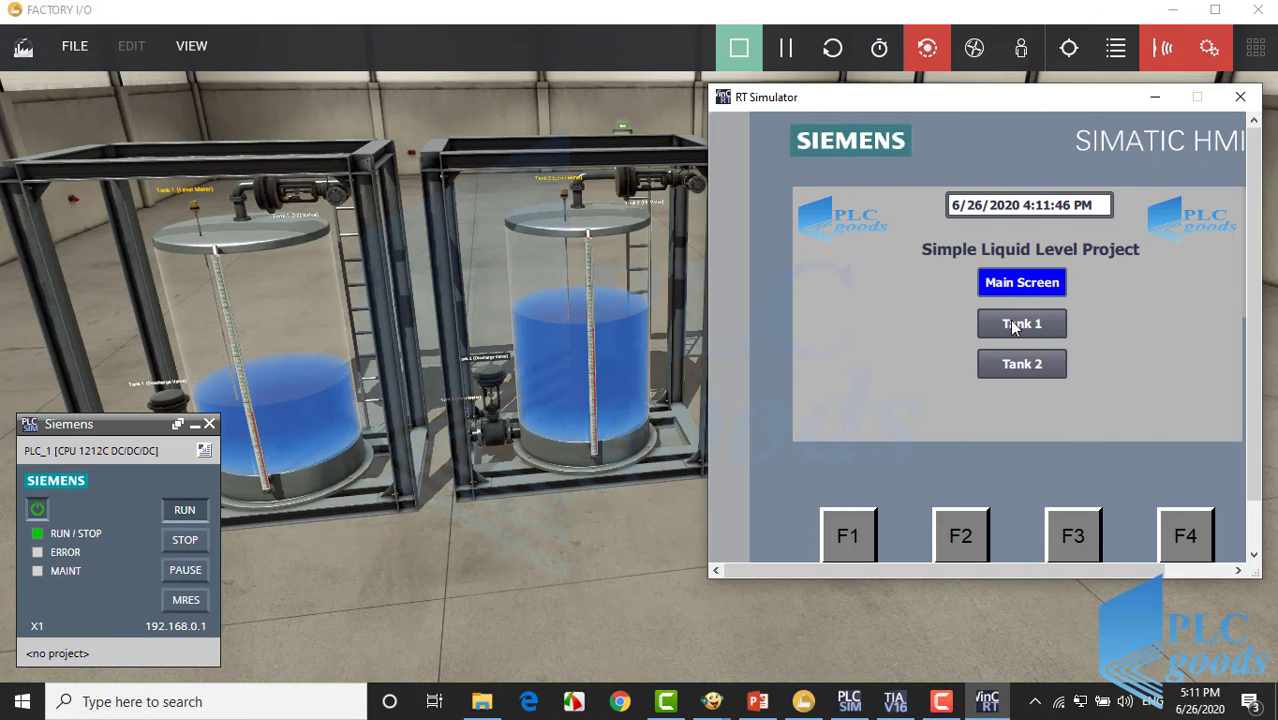
On the running HMI, set Tank 2's desired level to 90.
left_click(1015, 326)
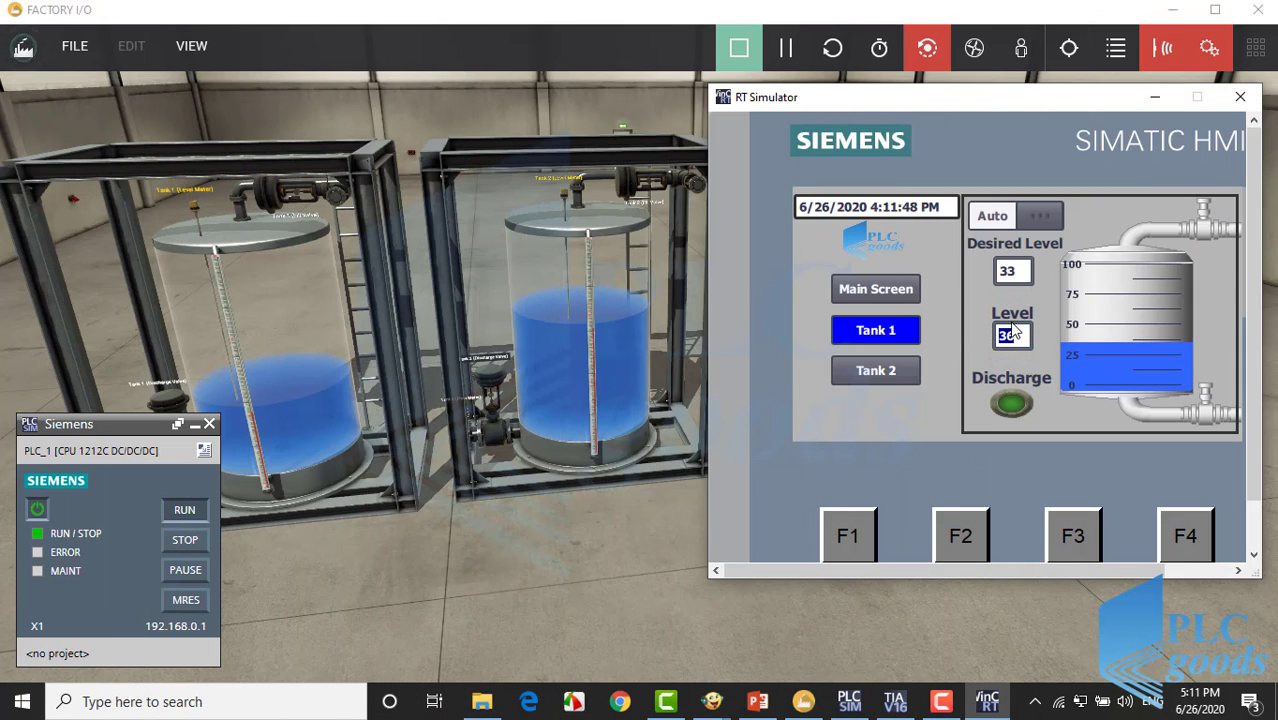
left_click(893, 378)
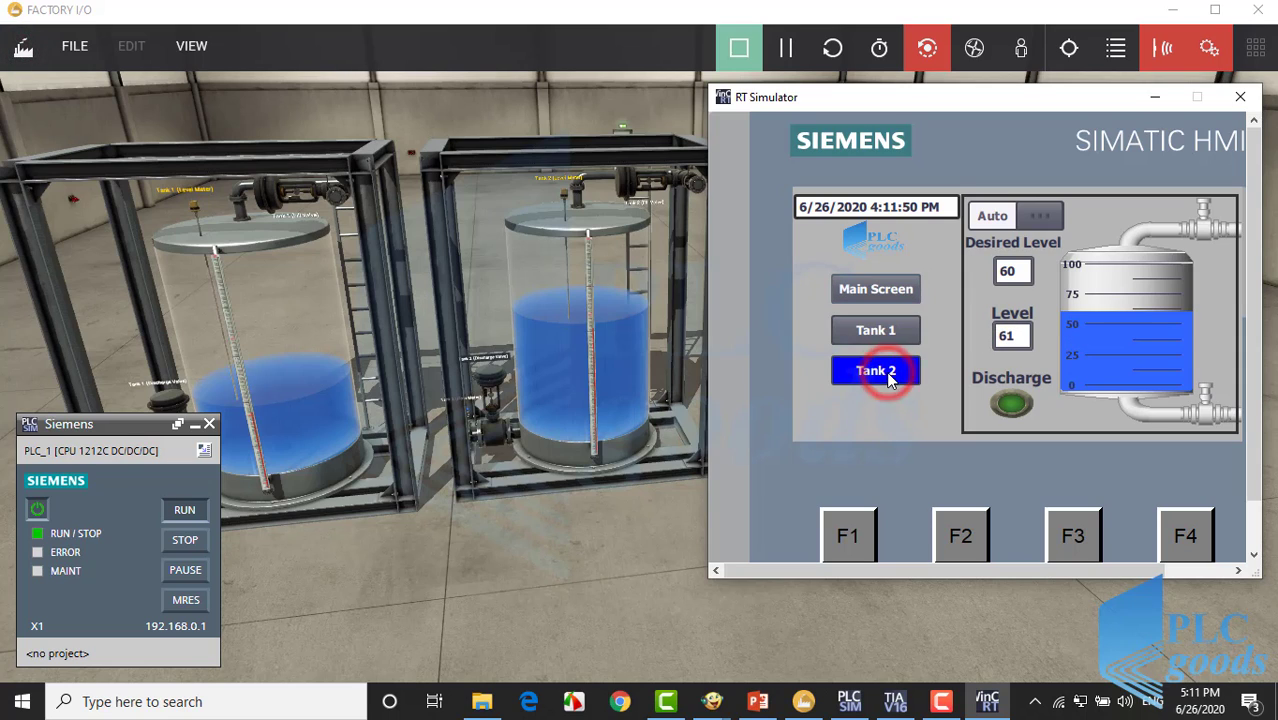
left_click(889, 334)
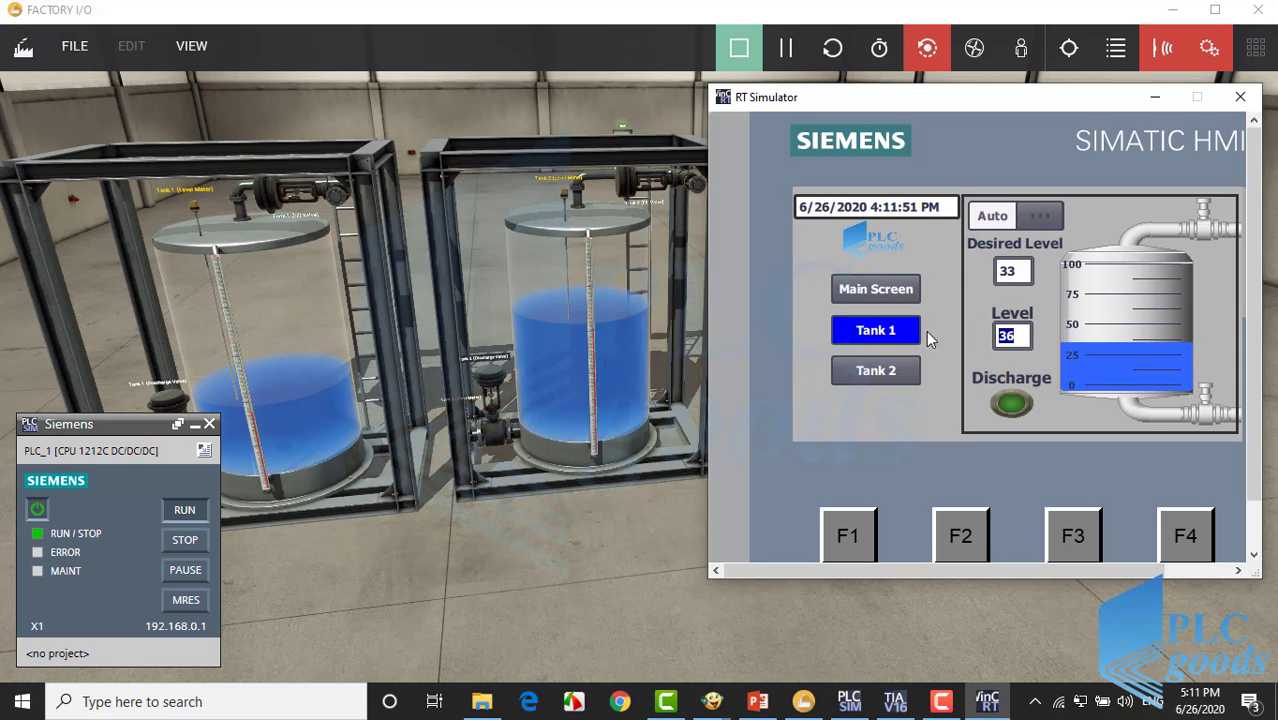
left_click(864, 370)
left_click(1009, 274)
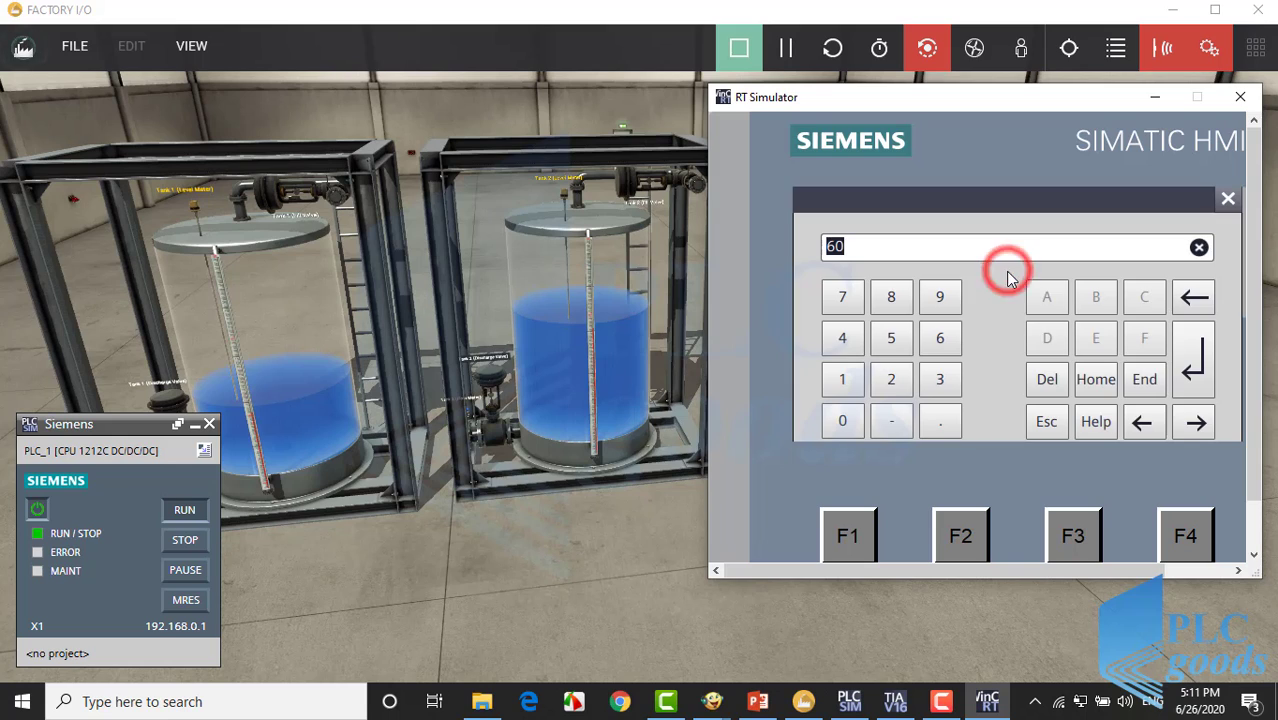
type("90")
key("Return")
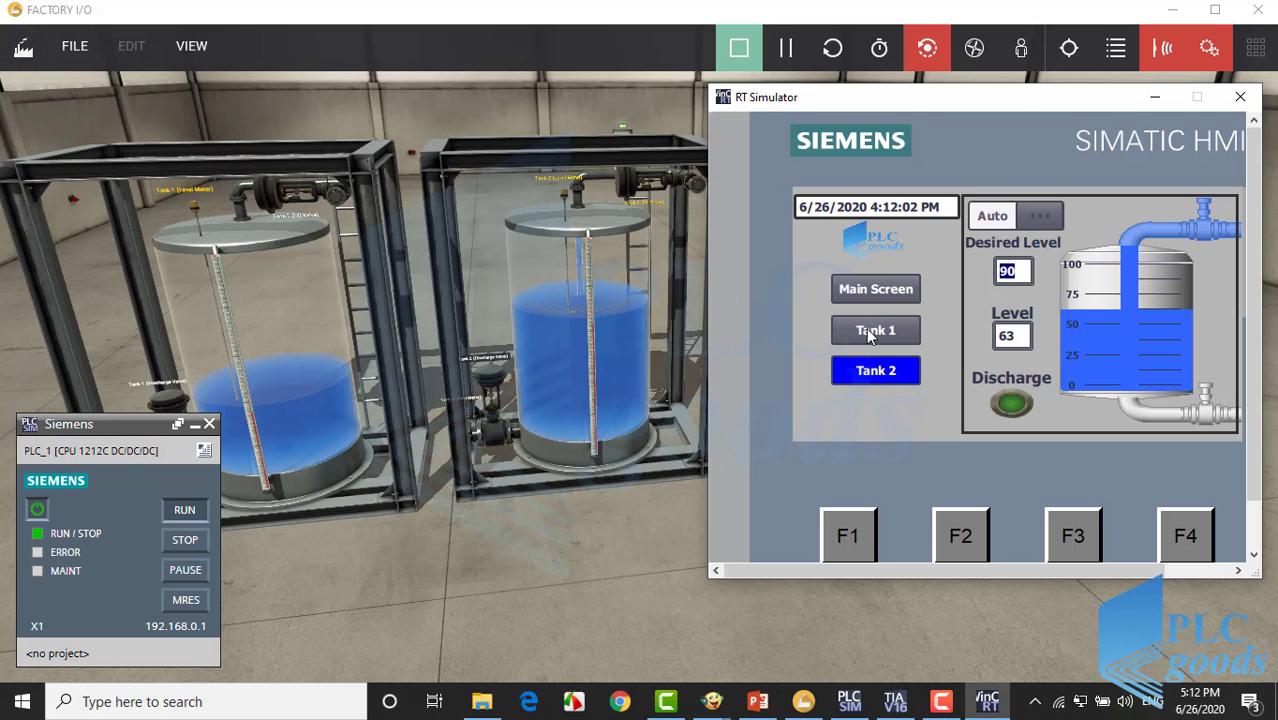
Toggle Tank 1's discharge and alternate between Tank 1 and Tank 2 screens to watch levels.
left_click(869, 333)
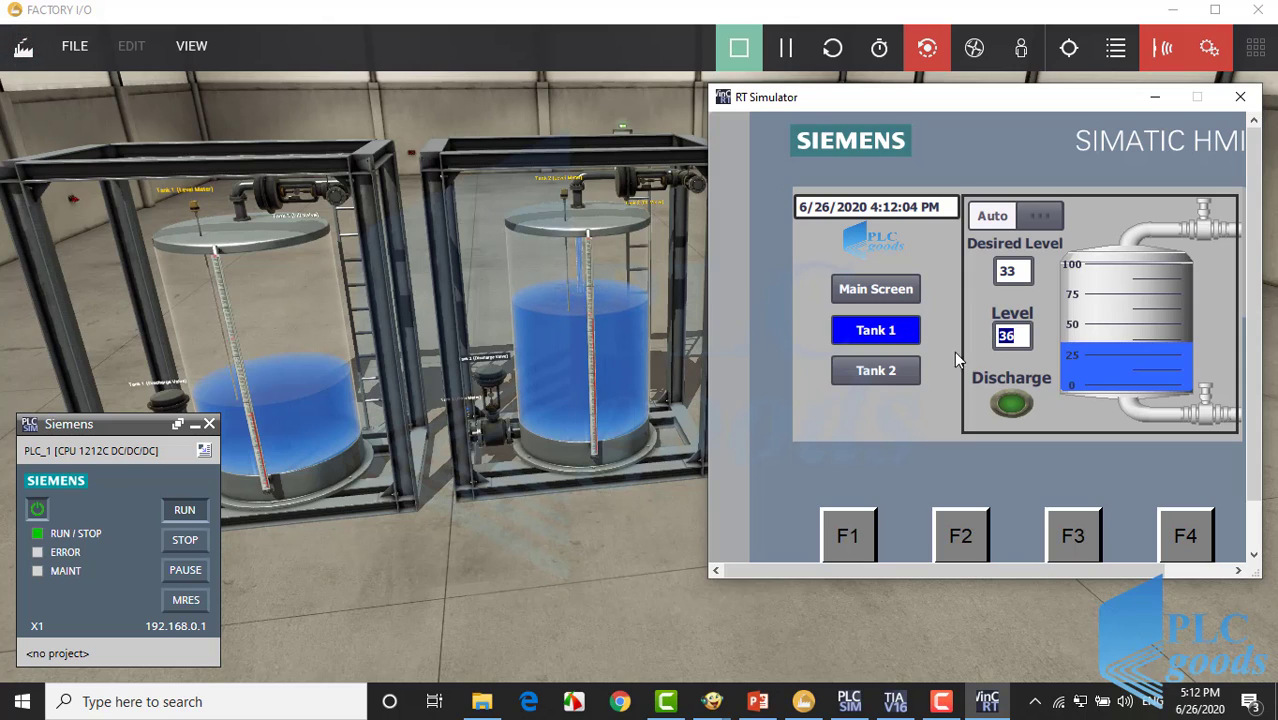
left_click(1013, 403)
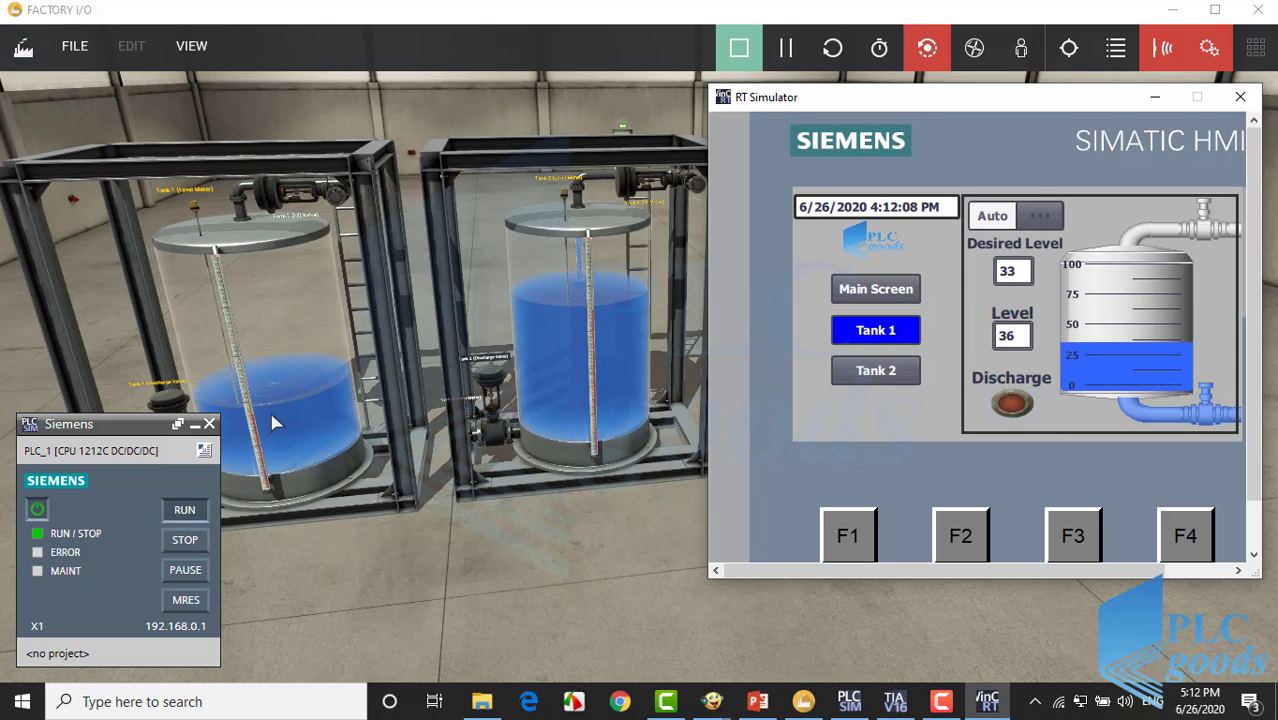
left_click(878, 378)
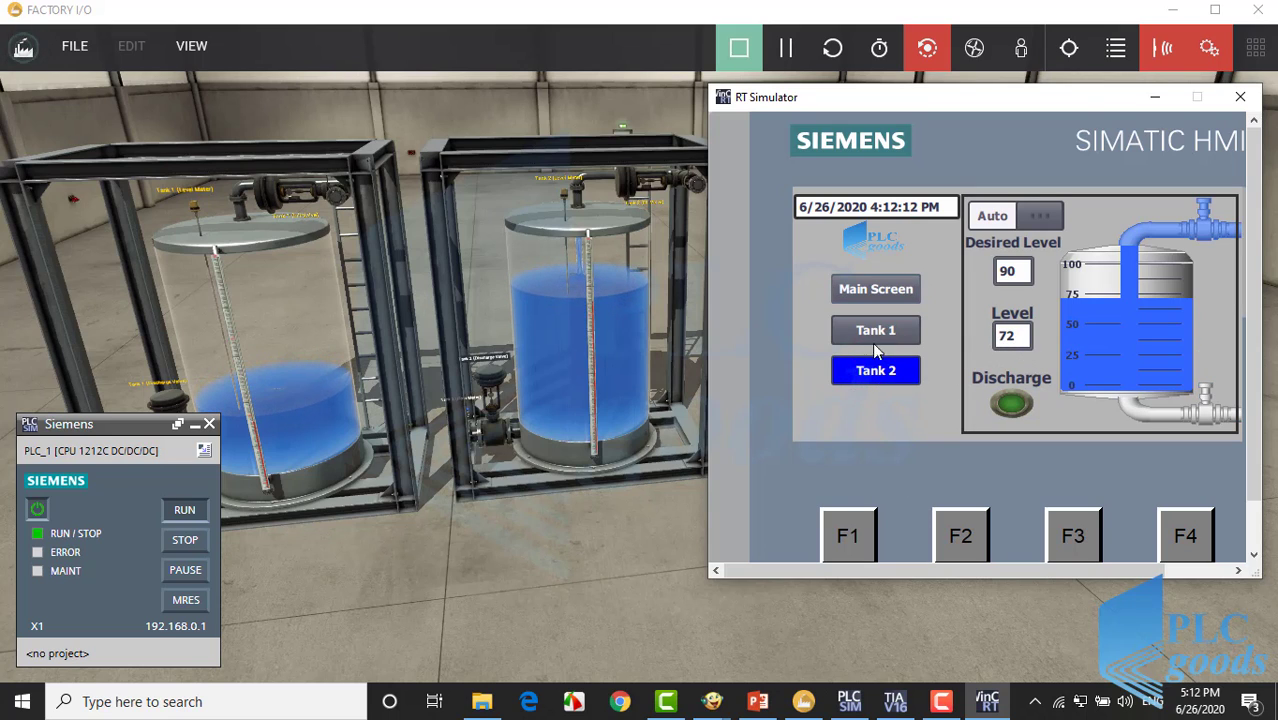
left_click(868, 340)
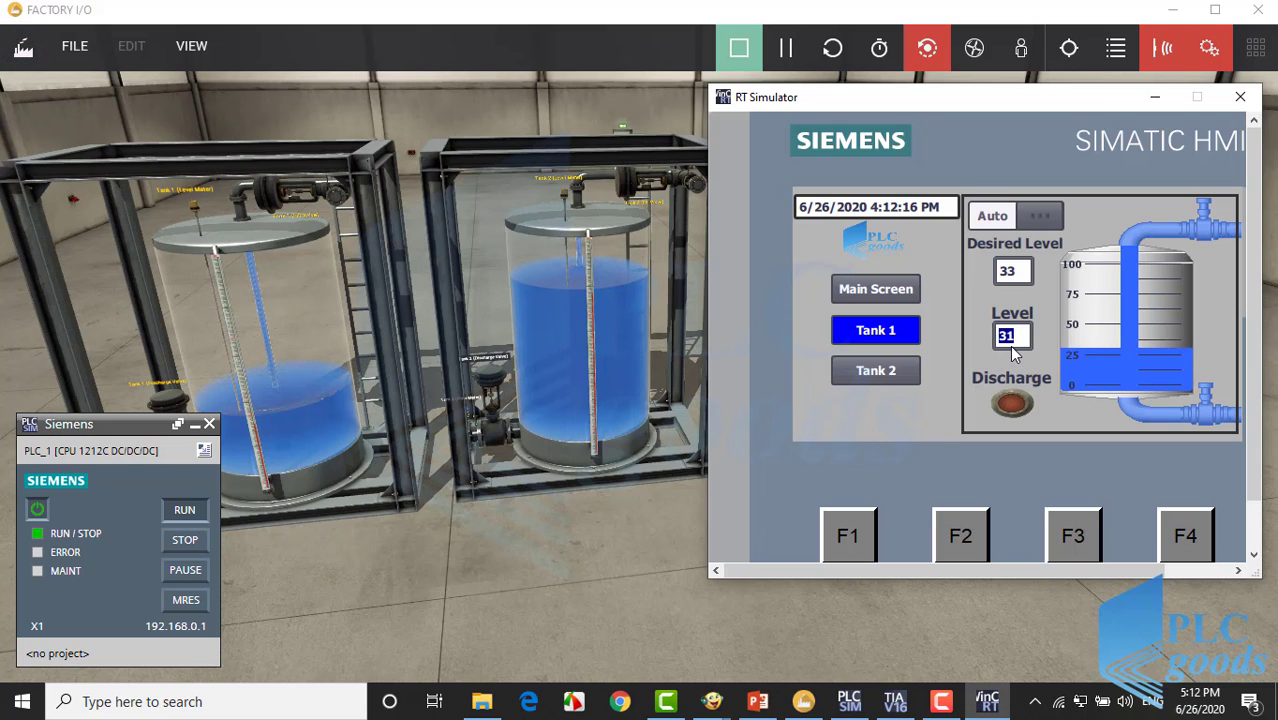
left_click(878, 370)
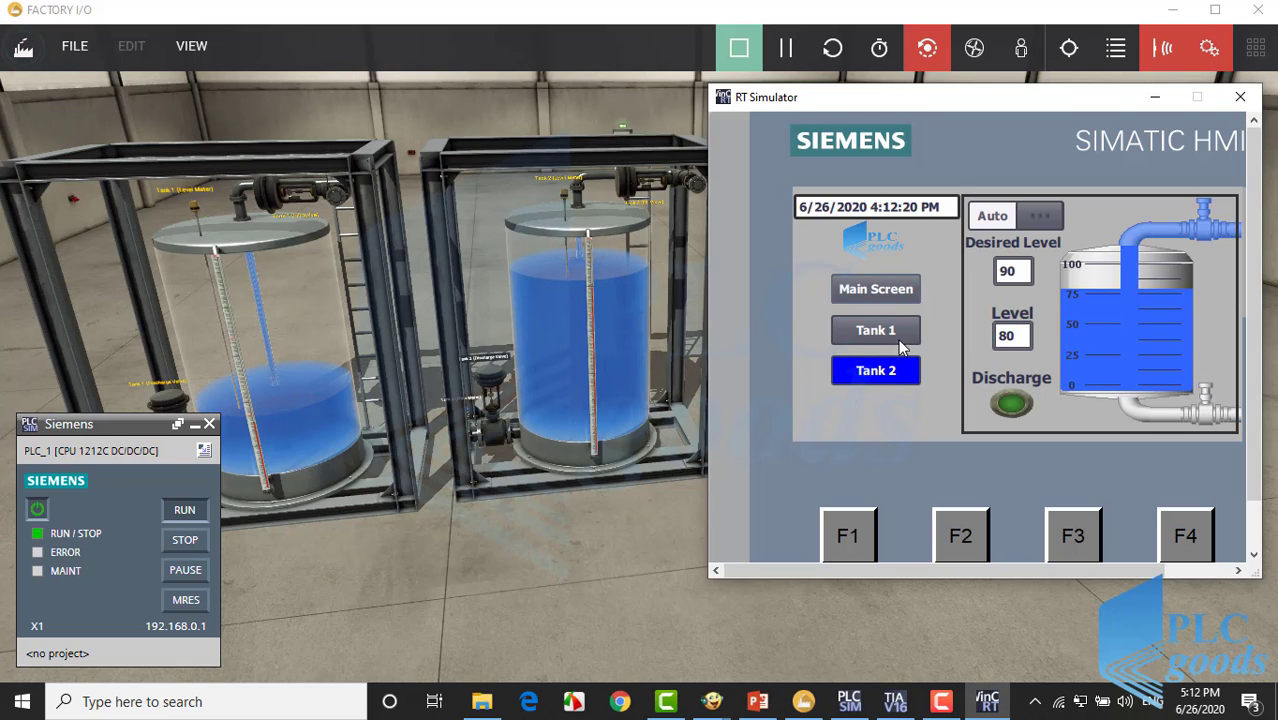
left_click(880, 332)
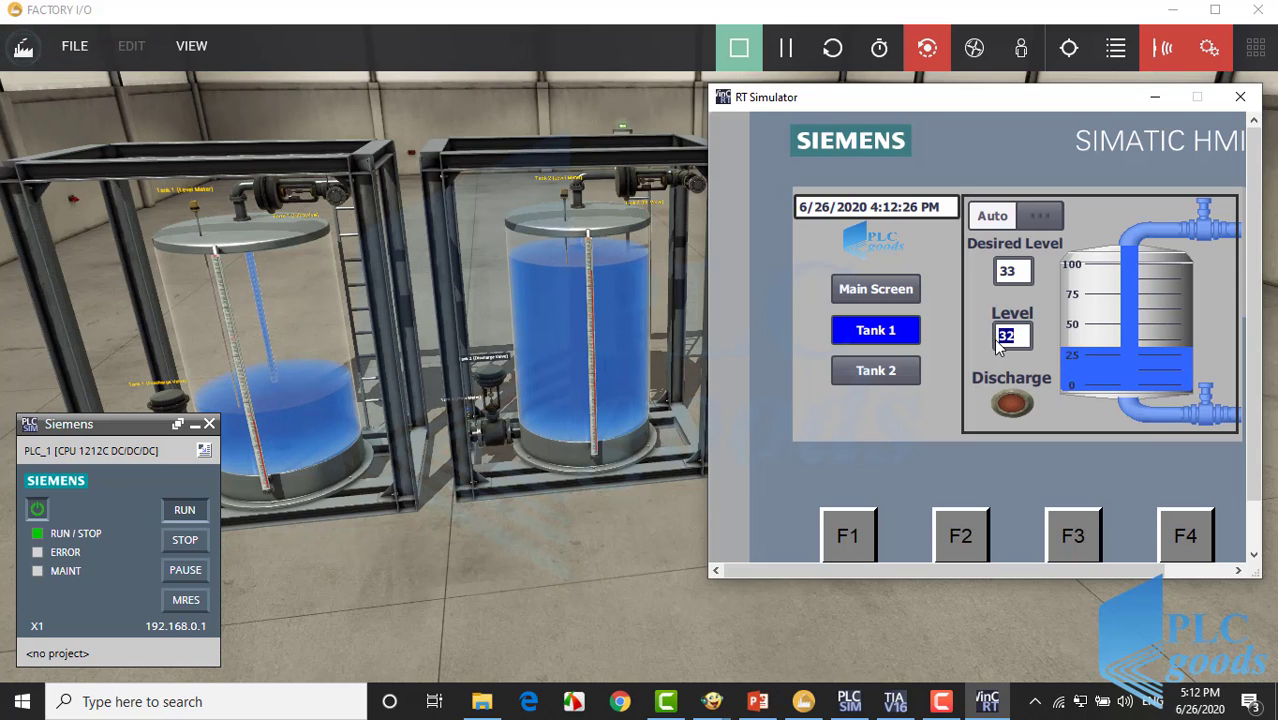
left_click(1004, 400)
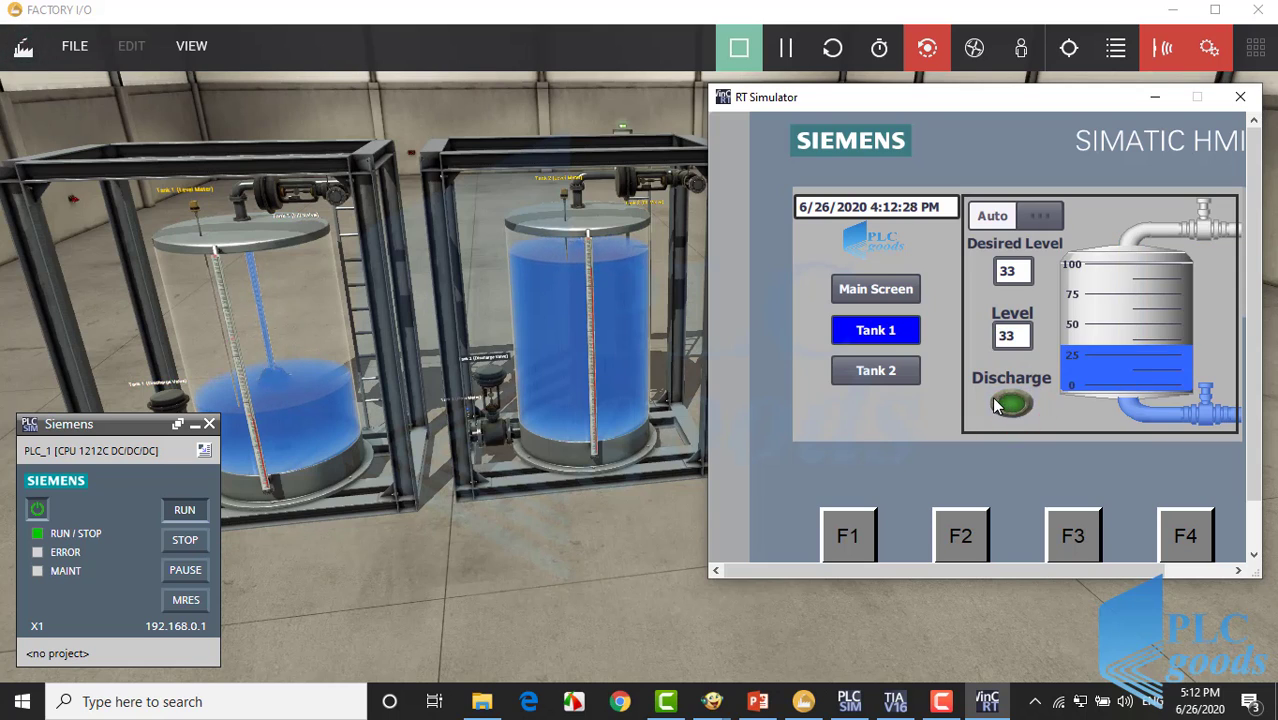